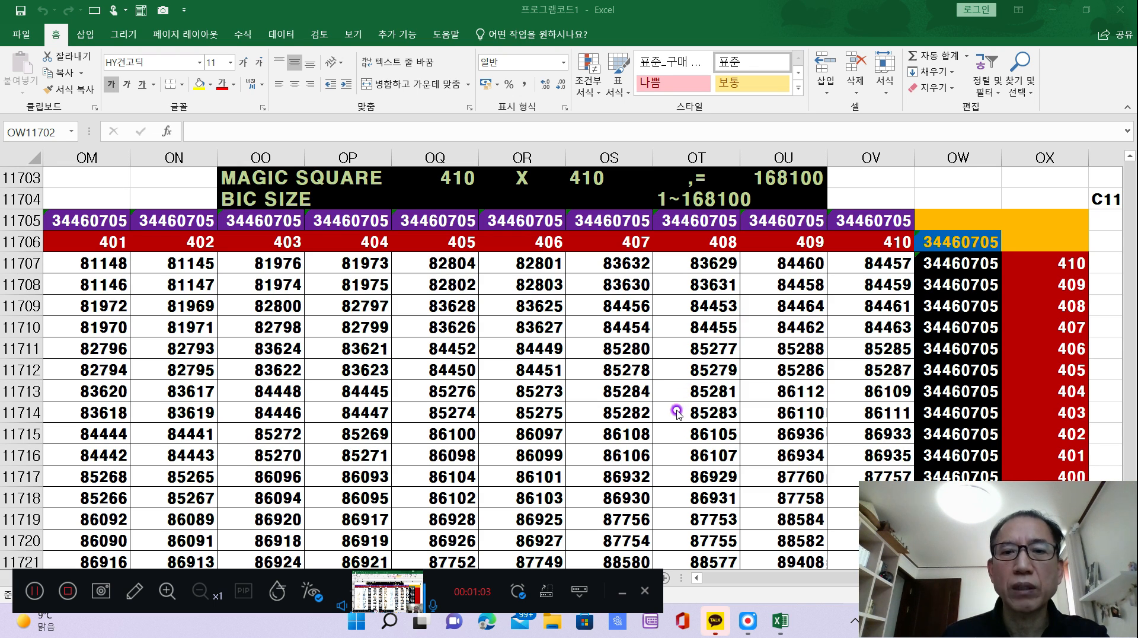
# Switch to the Edge browser and open the Gmail inbox by way of the Google home page.
pyautogui.click(488, 621)
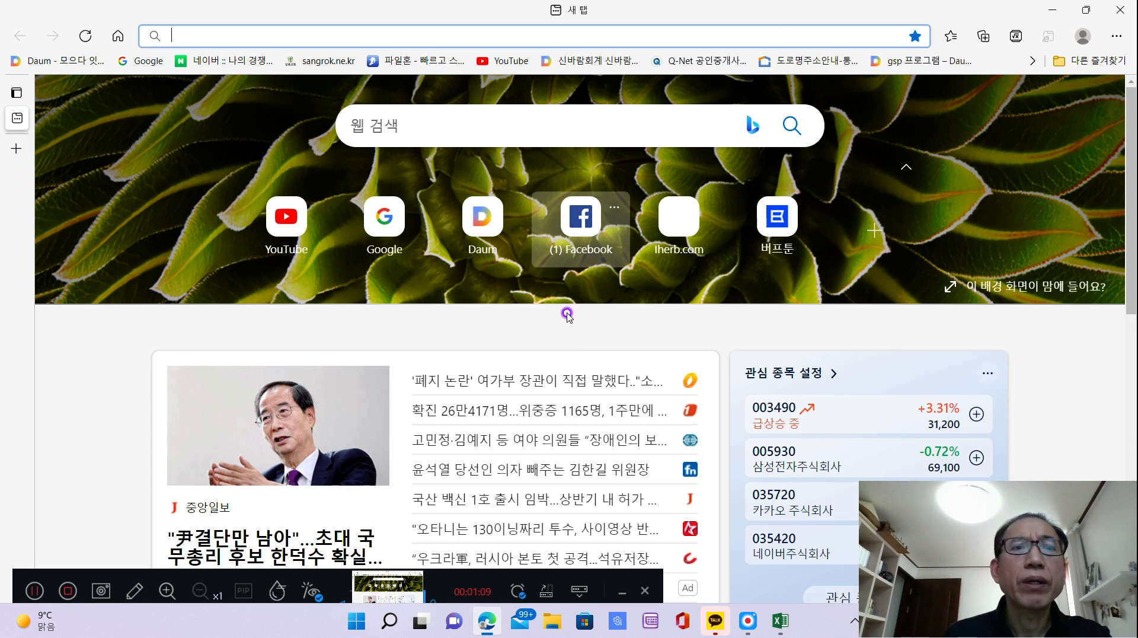
pyautogui.click(384, 216)
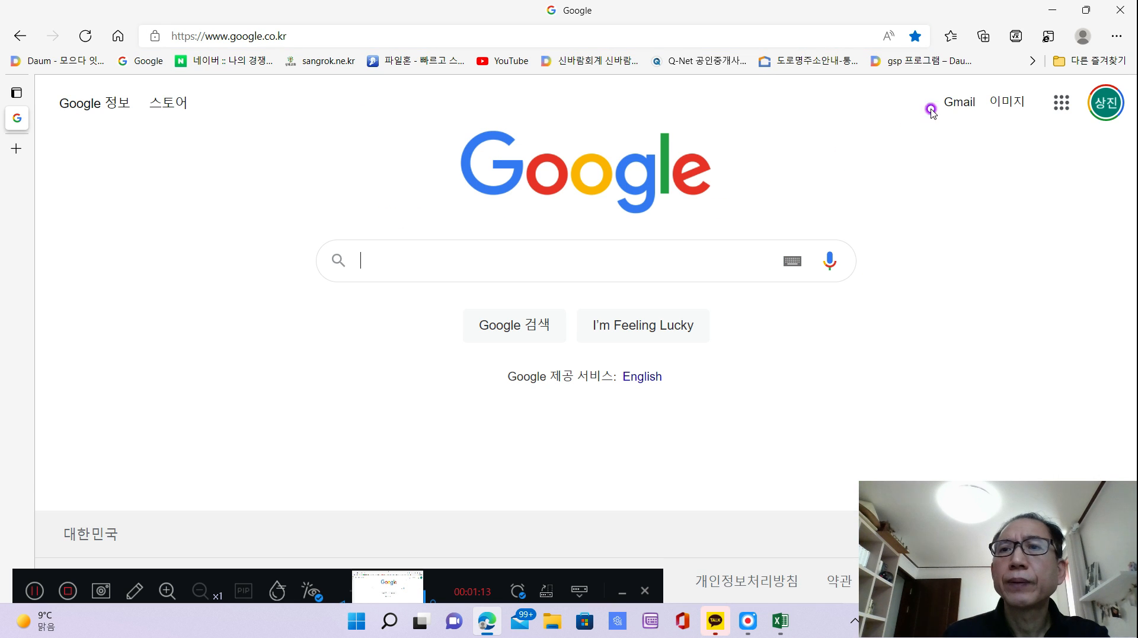
pyautogui.click(959, 103)
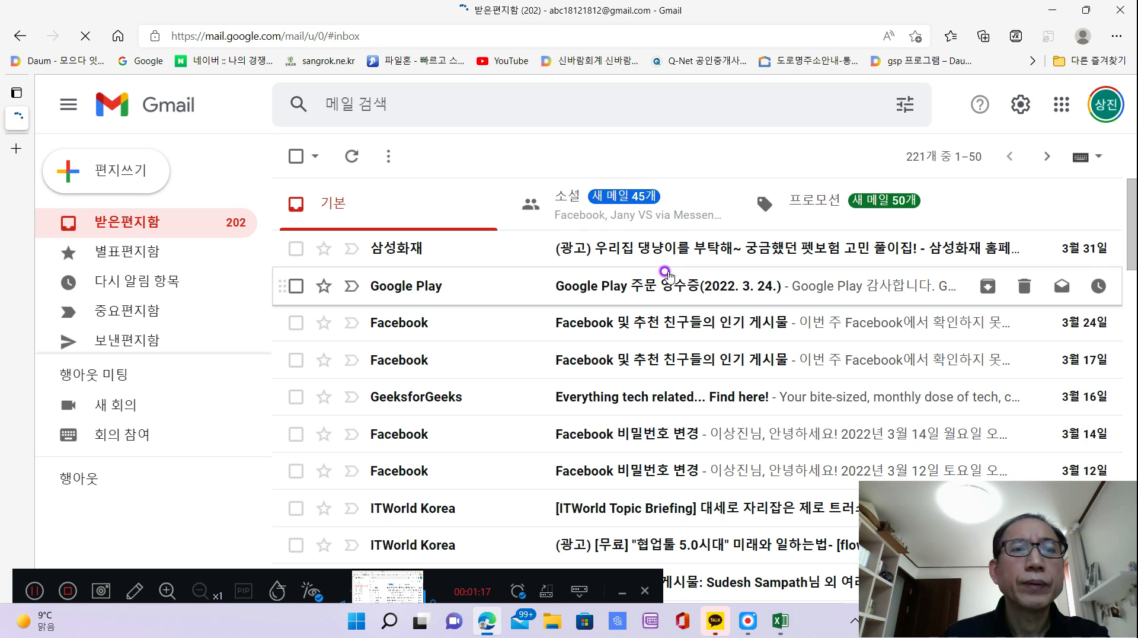
# Open the starred message "4x&1s" and follow its Replit link.
pyautogui.click(121, 254)
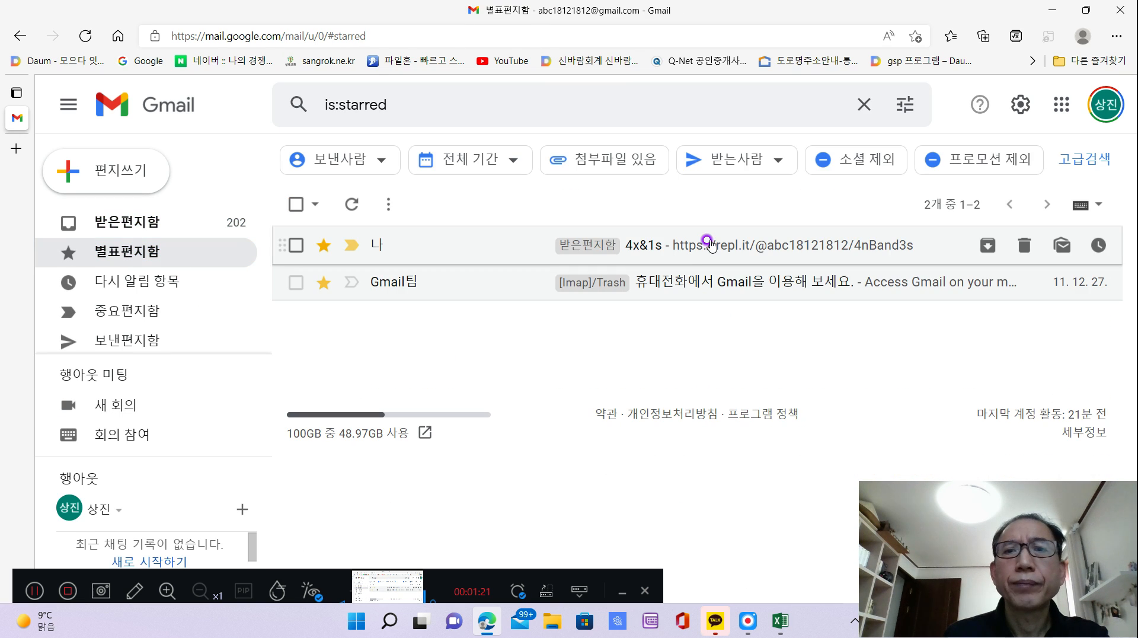
pyautogui.click(721, 249)
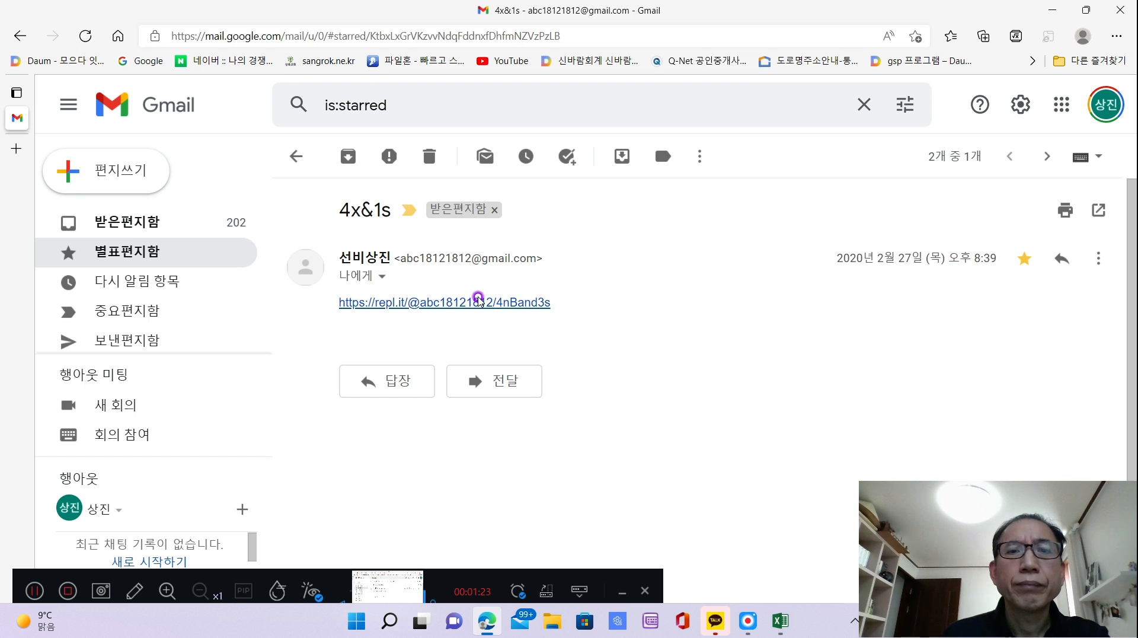
pyautogui.click(473, 305)
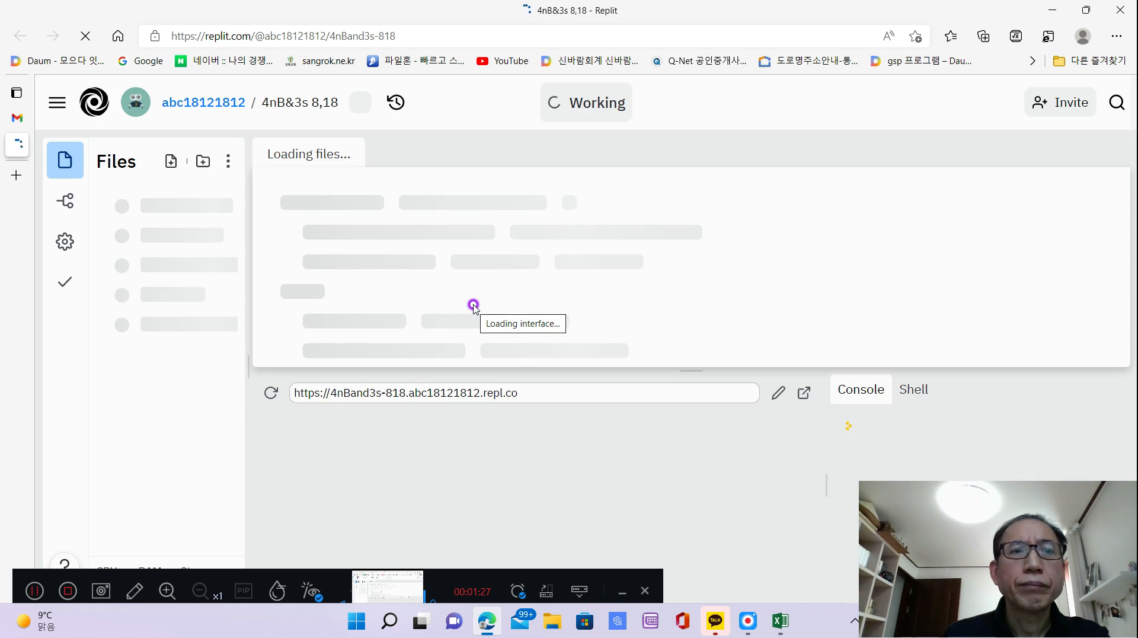
# Go to My Repls and open the "etc" folder.
pyautogui.click(61, 108)
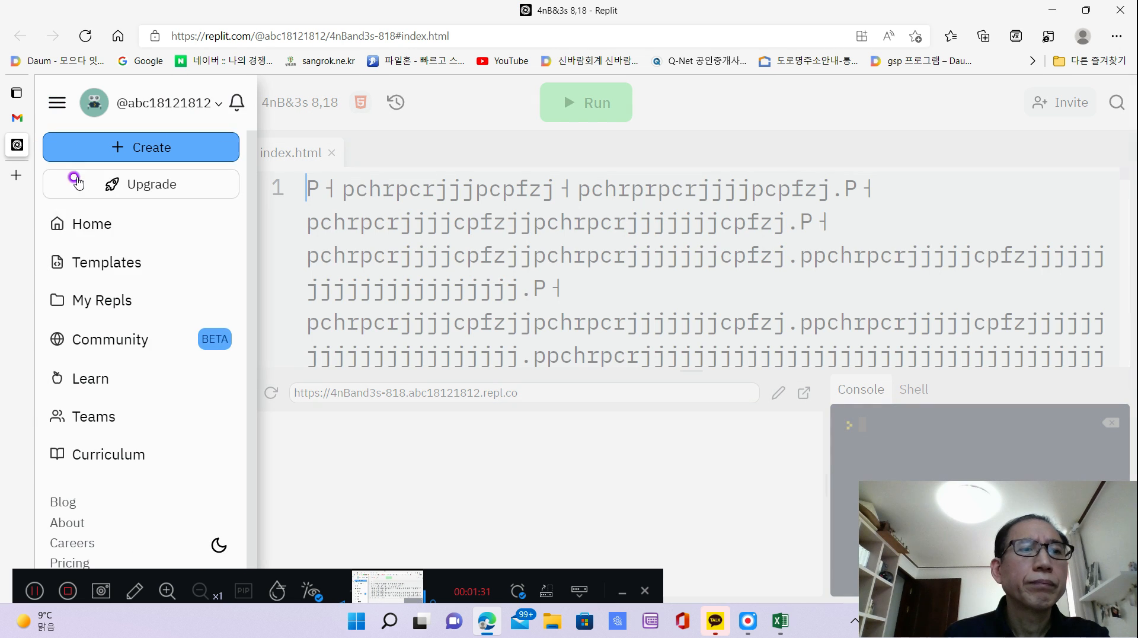
pyautogui.click(95, 304)
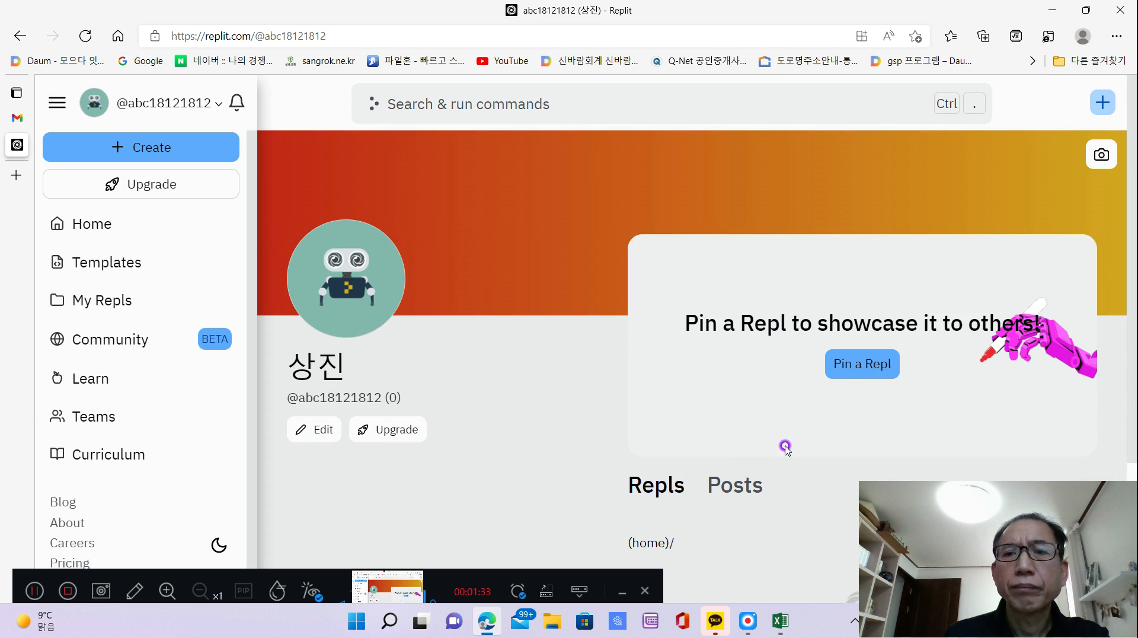
pyautogui.scroll(-8, 784, 447)
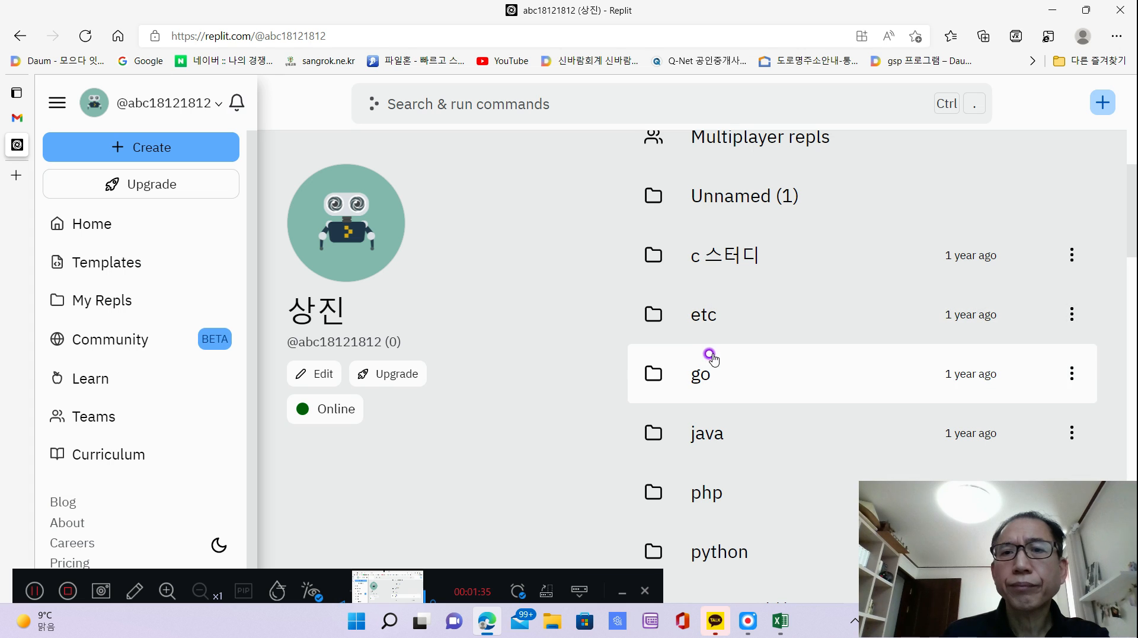
pyautogui.click(704, 316)
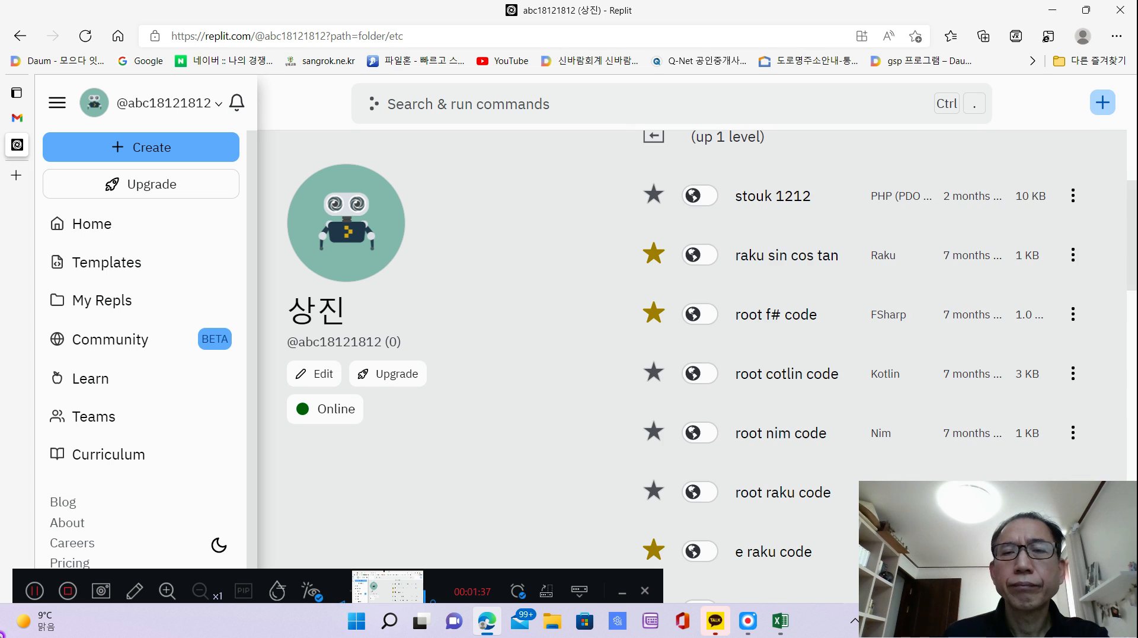
# Find the Haskell repl "4X+2 LUX U" in the folder and open it.
pyautogui.scroll(-15, 820, 477)
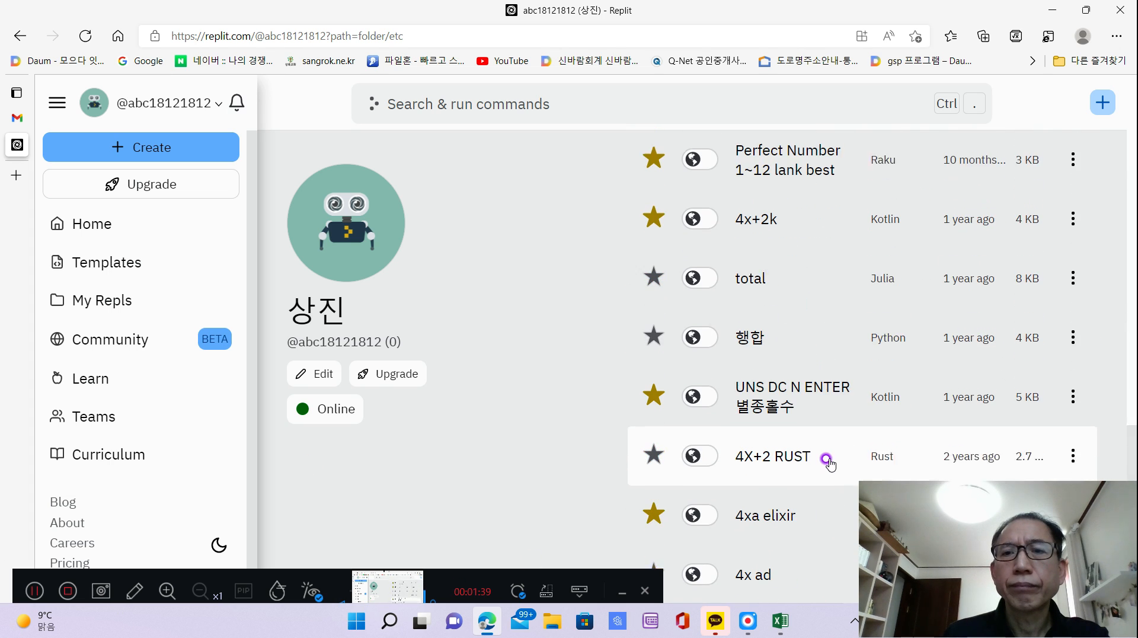
pyautogui.scroll(-5, 825, 461)
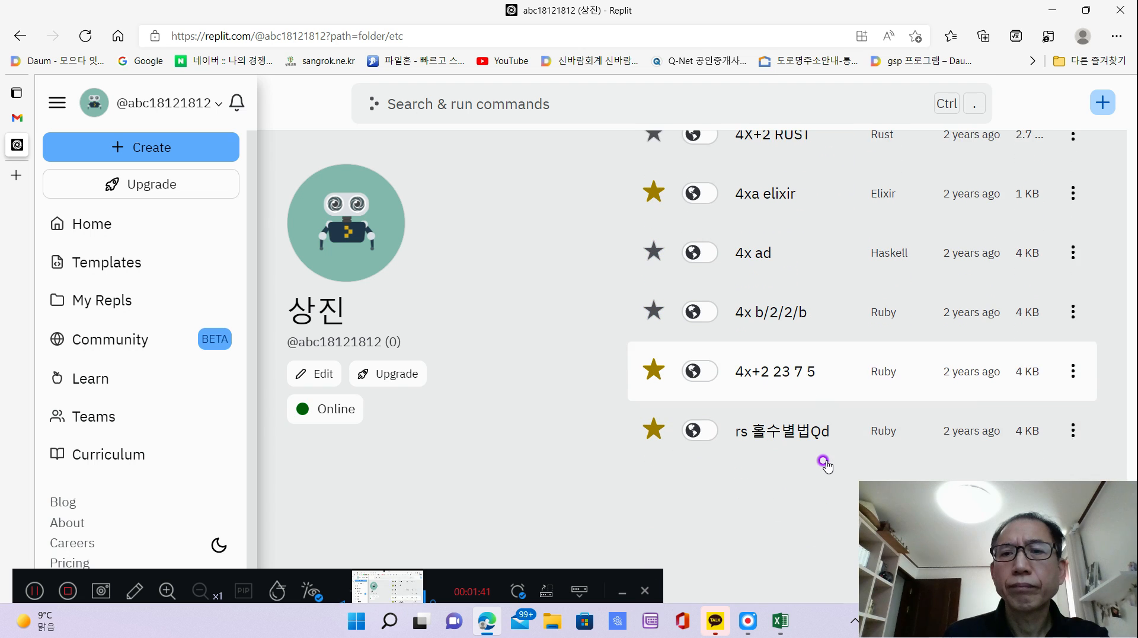
pyautogui.scroll(-10, 825, 461)
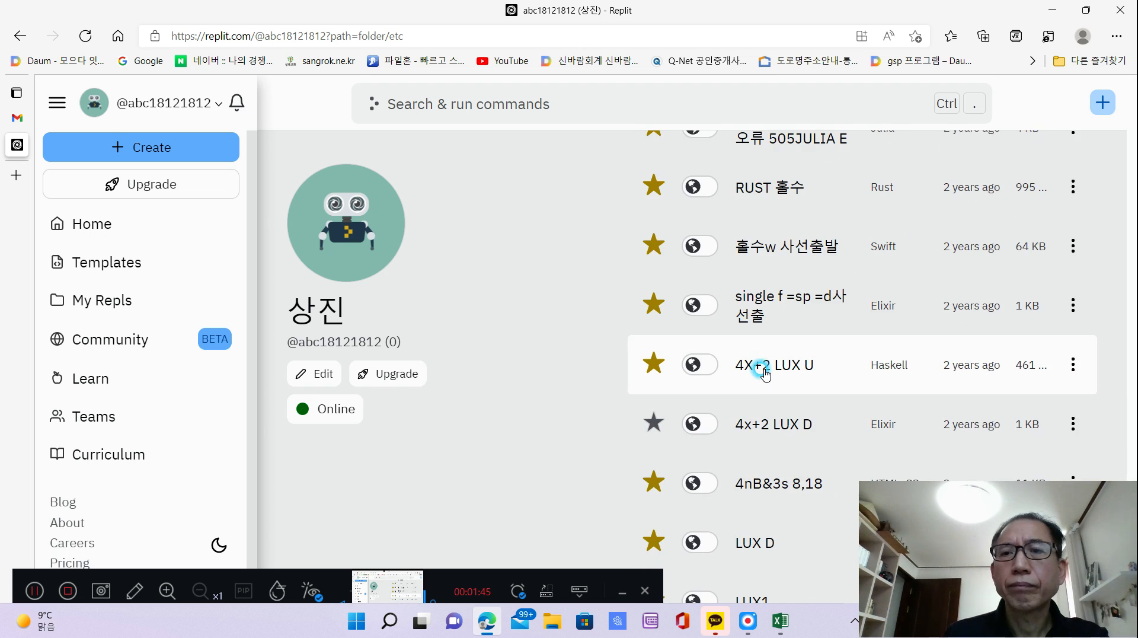
pyautogui.click(761, 368)
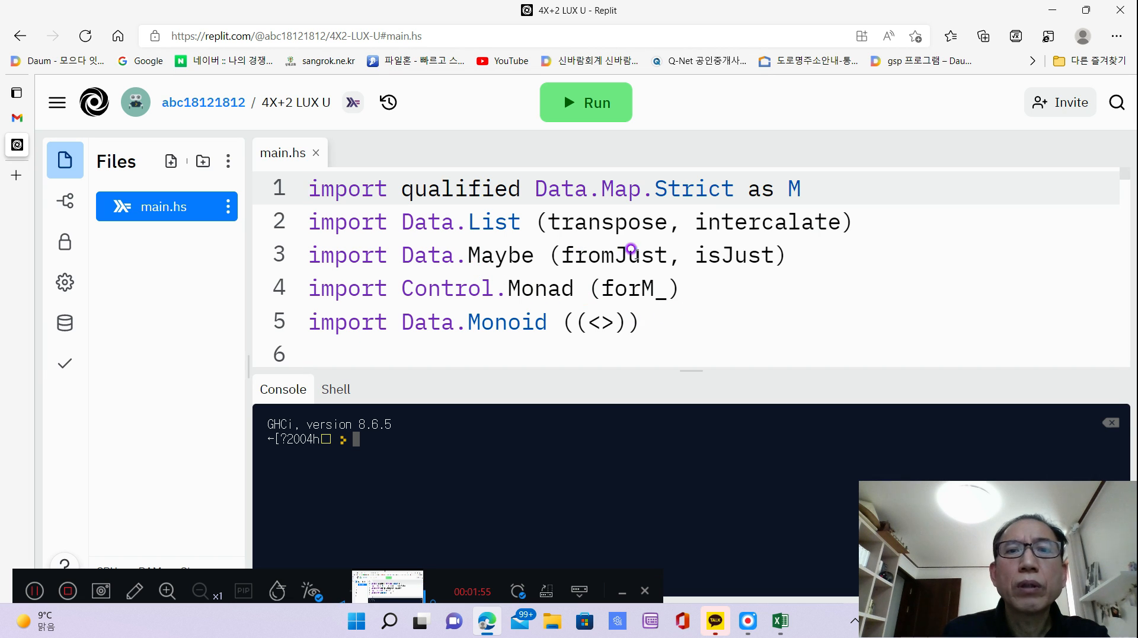
# Read through the main.hs magic square code, from the imports to the end of the main function.
pyautogui.scroll(-1, 803, 276)
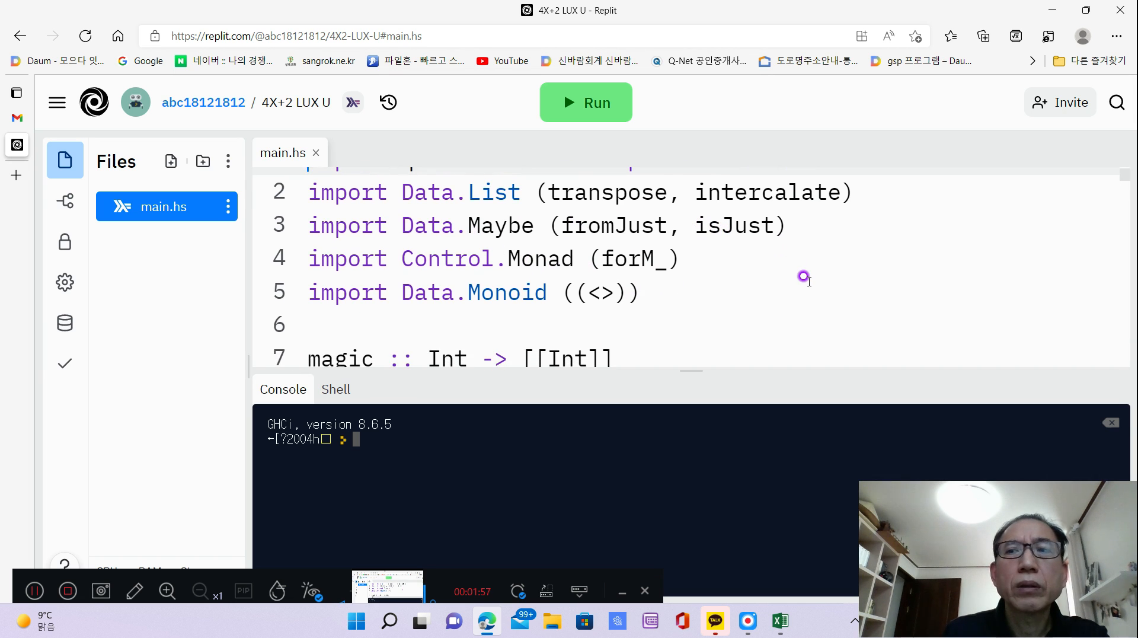
pyautogui.scroll(-4, 803, 276)
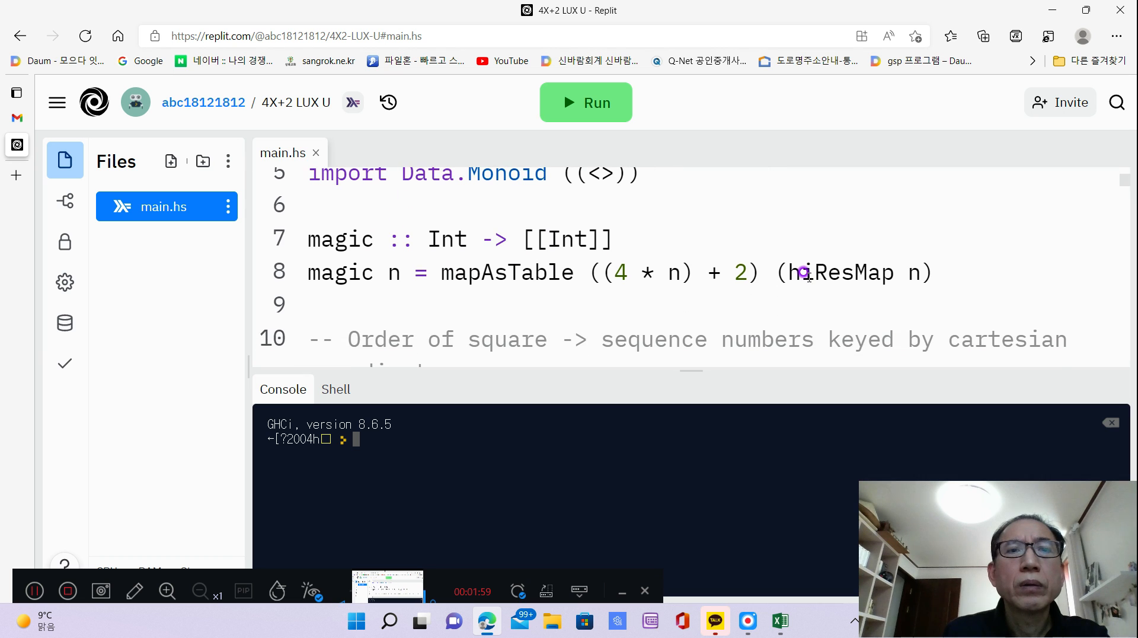
pyautogui.scroll(-1, 803, 273)
pyautogui.scroll(-5, 803, 273)
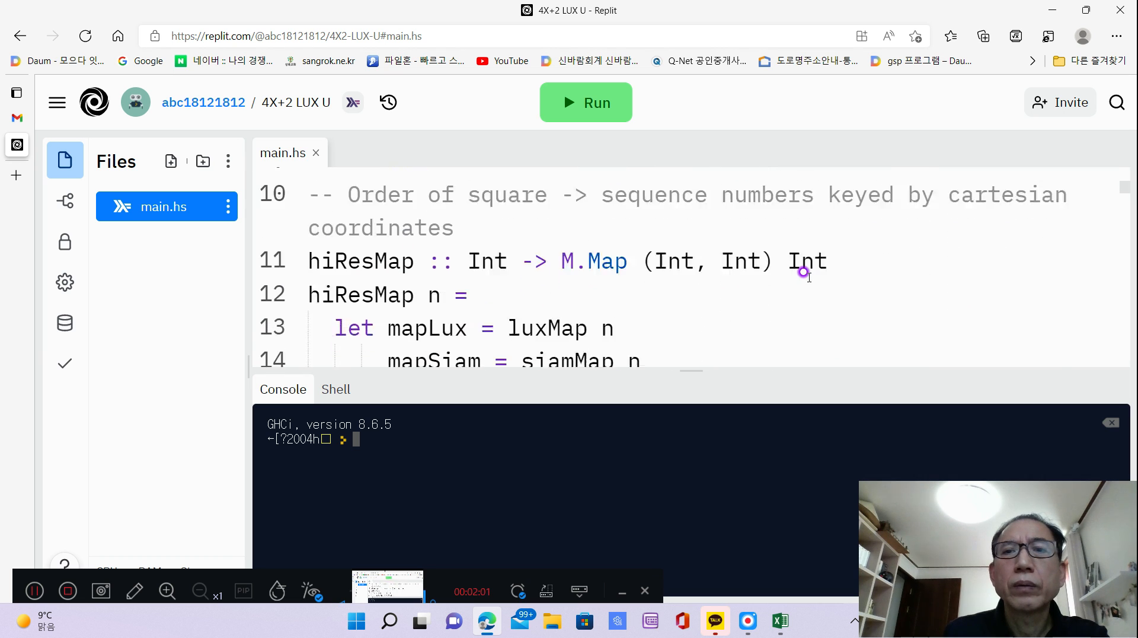
pyautogui.scroll(-6, 799, 273)
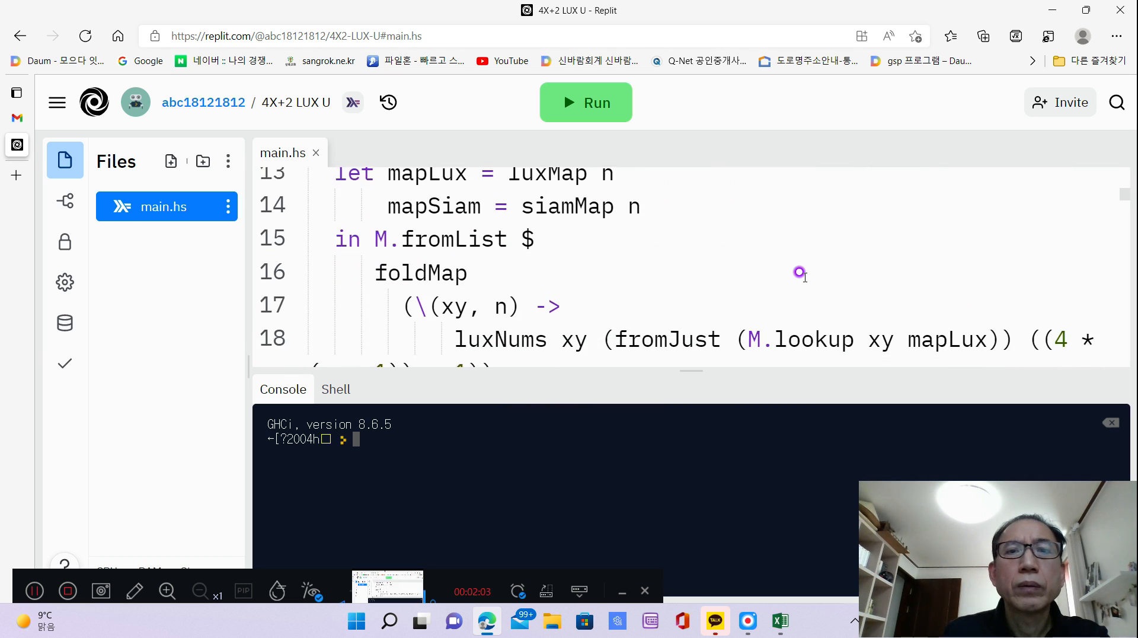
pyautogui.scroll(-2, 793, 282)
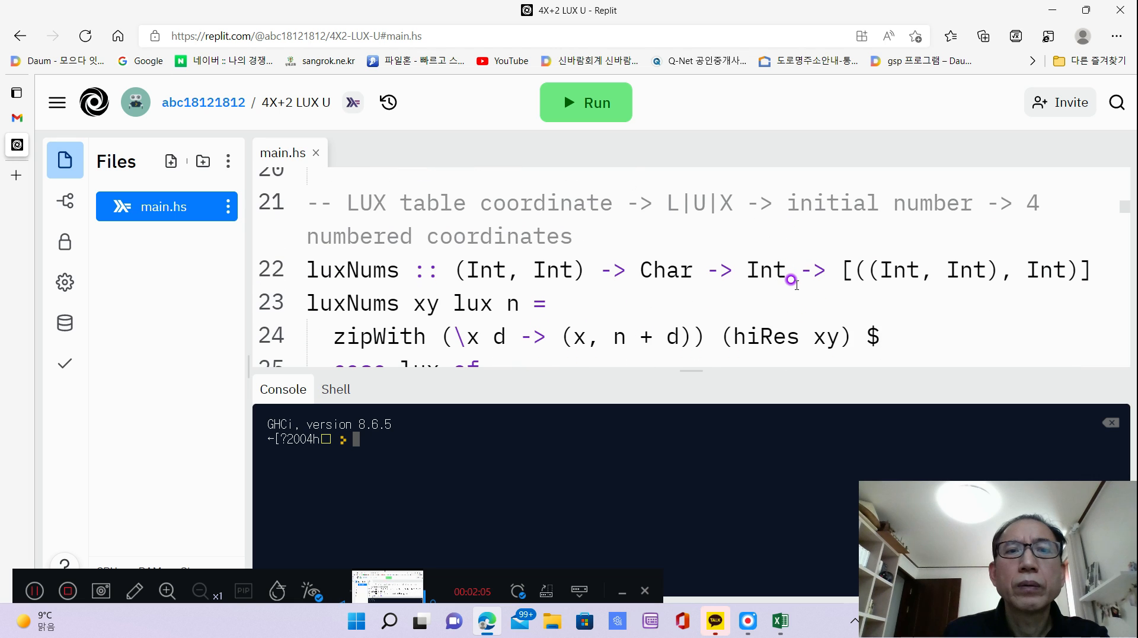
pyautogui.scroll(-6, 791, 279)
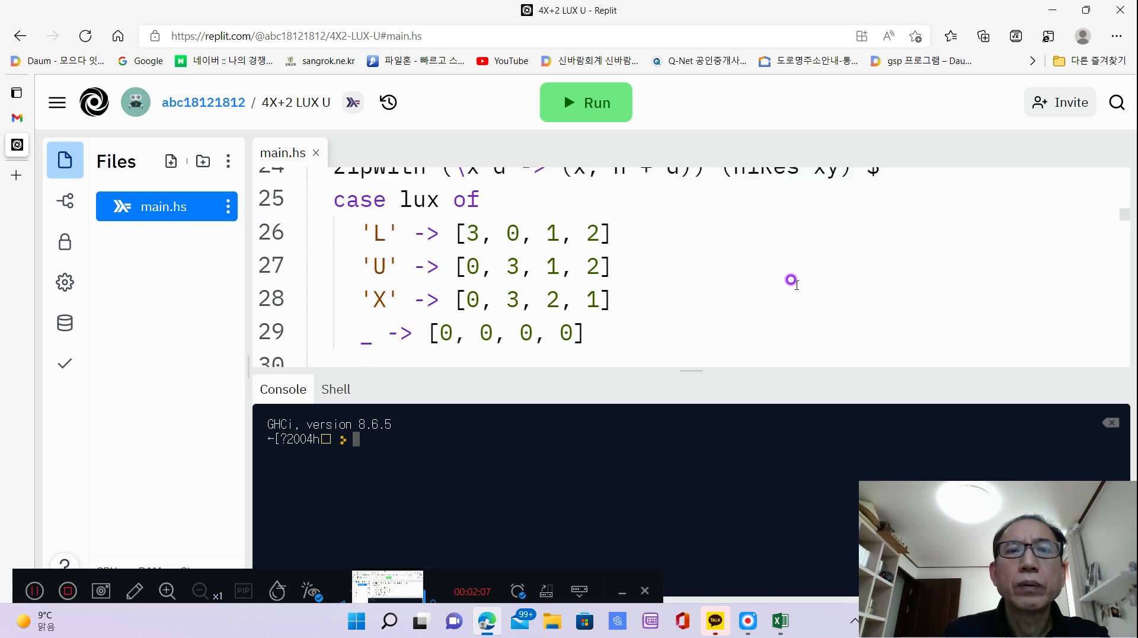
pyautogui.scroll(-3, 792, 275)
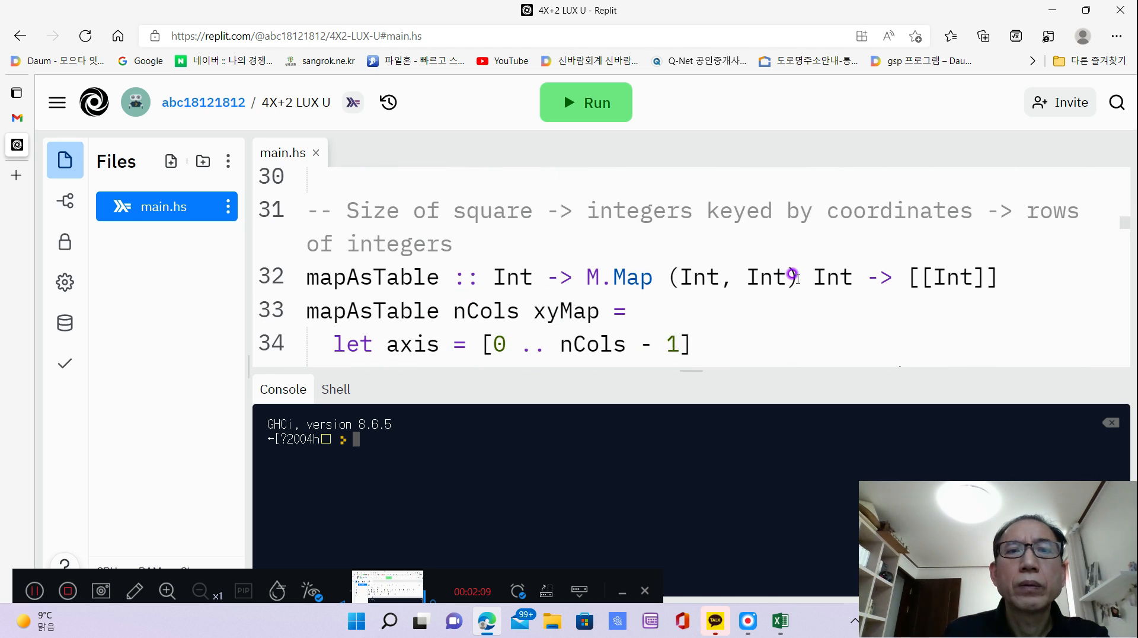
pyautogui.scroll(-5, 792, 276)
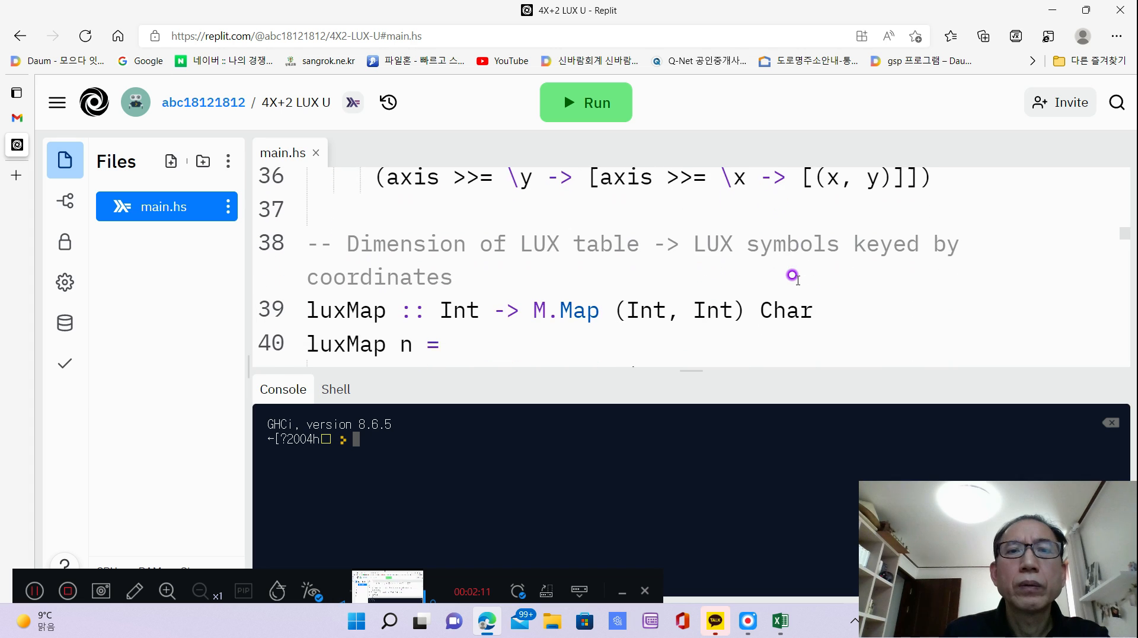
pyautogui.scroll(-3, 793, 275)
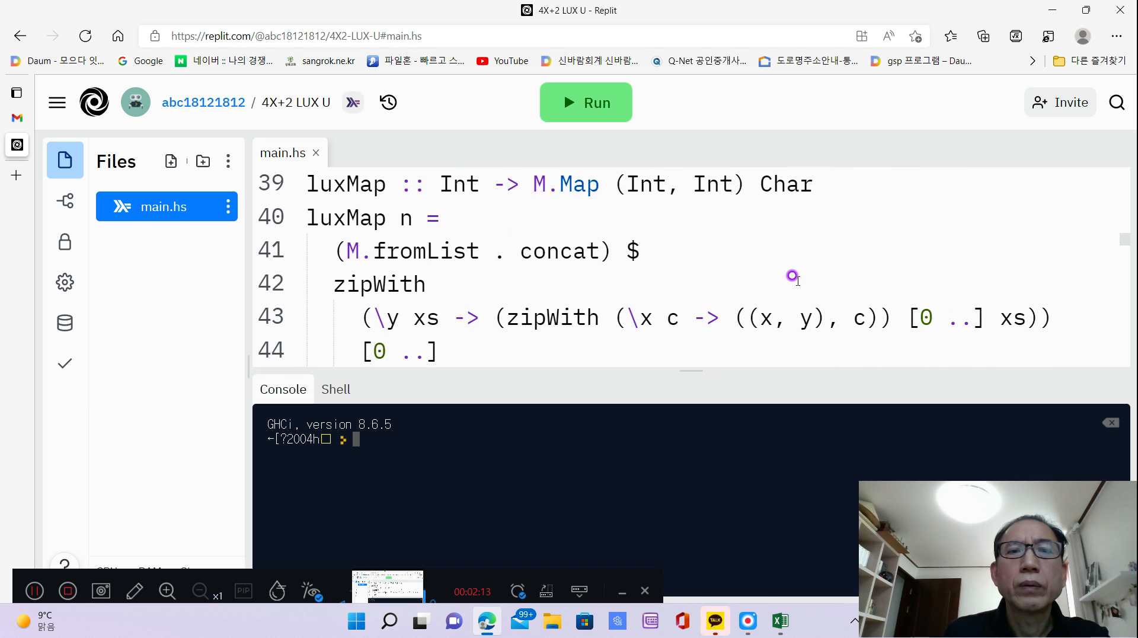
pyautogui.scroll(-3, 793, 275)
pyautogui.scroll(-4, 793, 275)
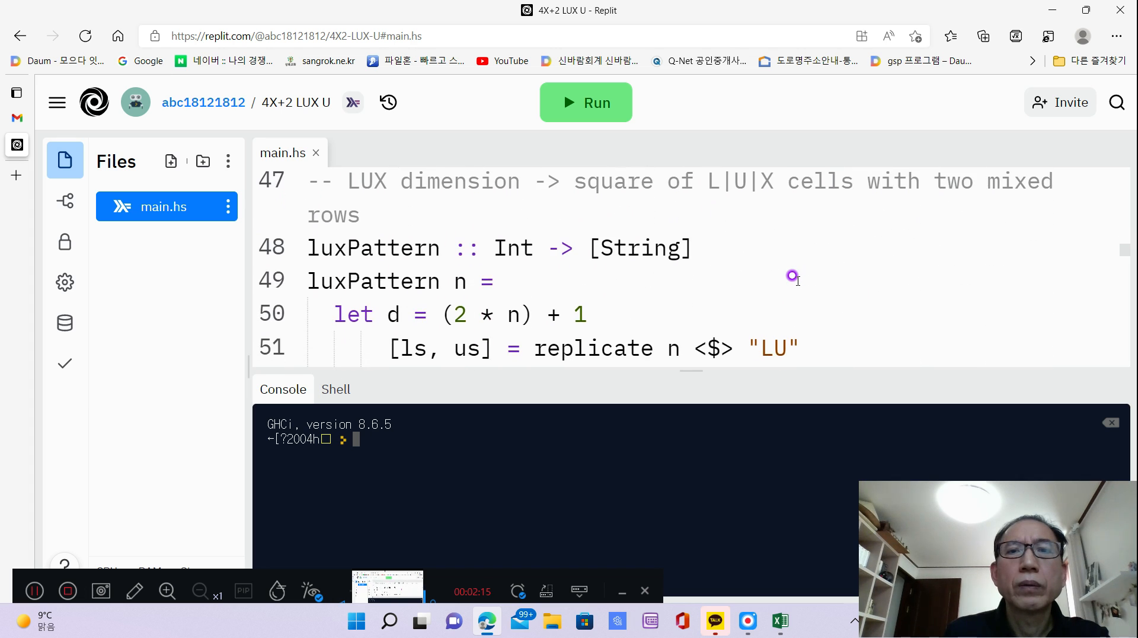
pyautogui.scroll(-6, 792, 275)
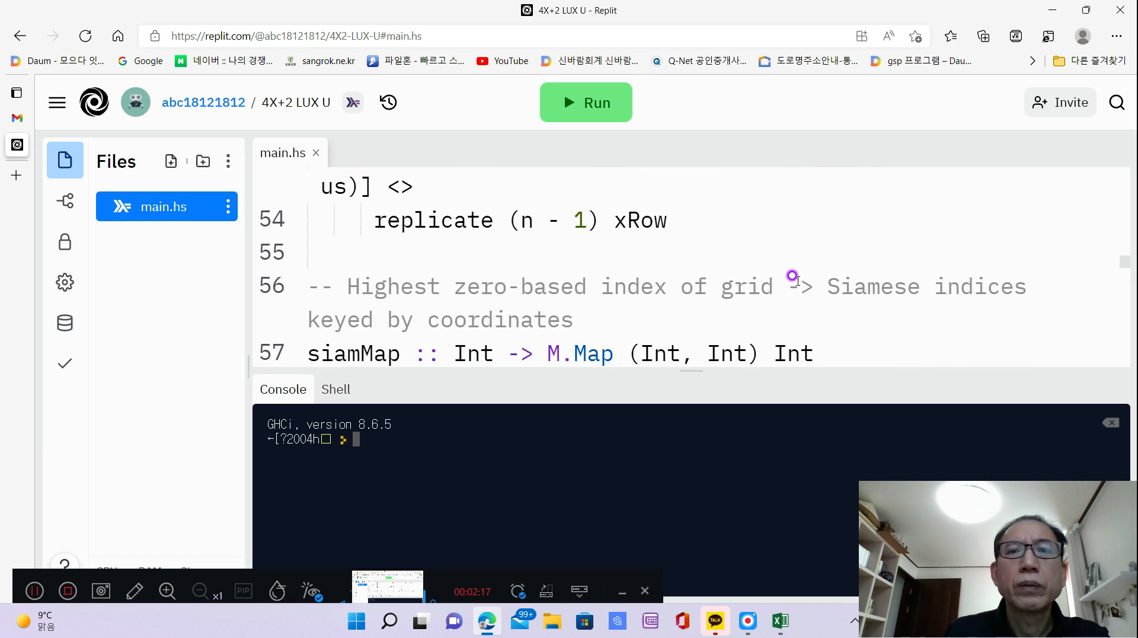
pyautogui.scroll(-6, 793, 276)
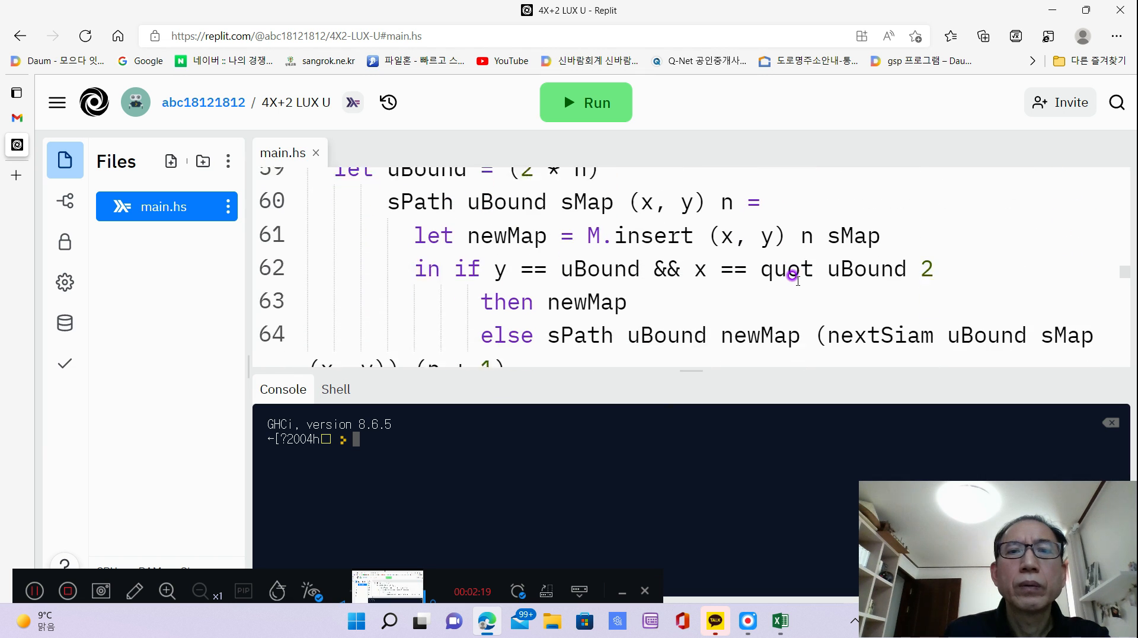
pyautogui.scroll(-6, 792, 275)
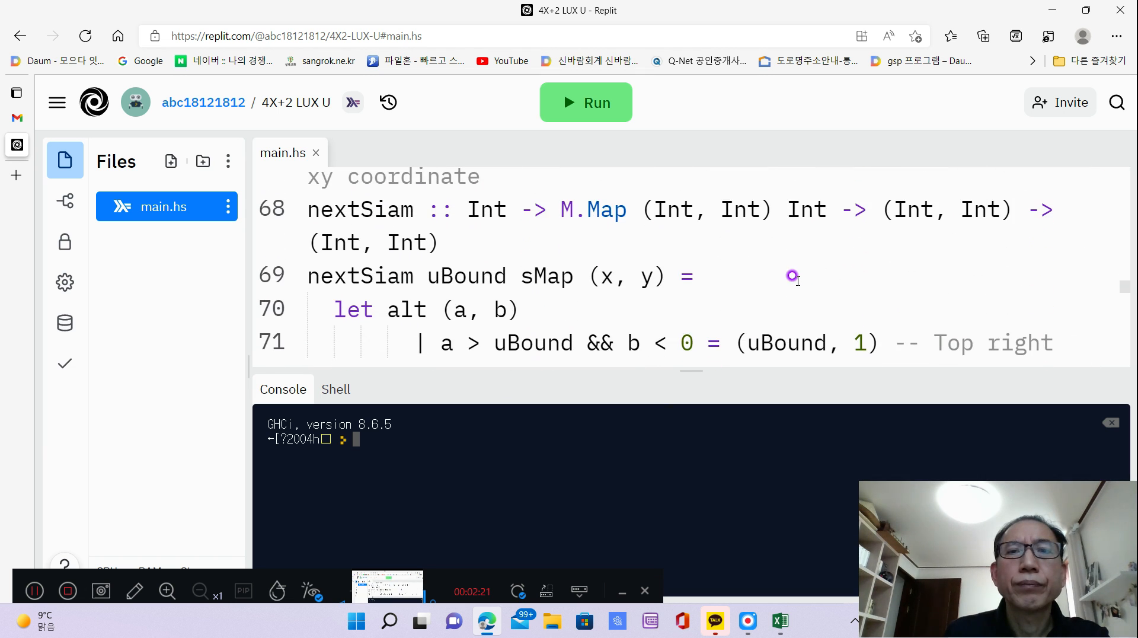
pyautogui.scroll(-6, 793, 276)
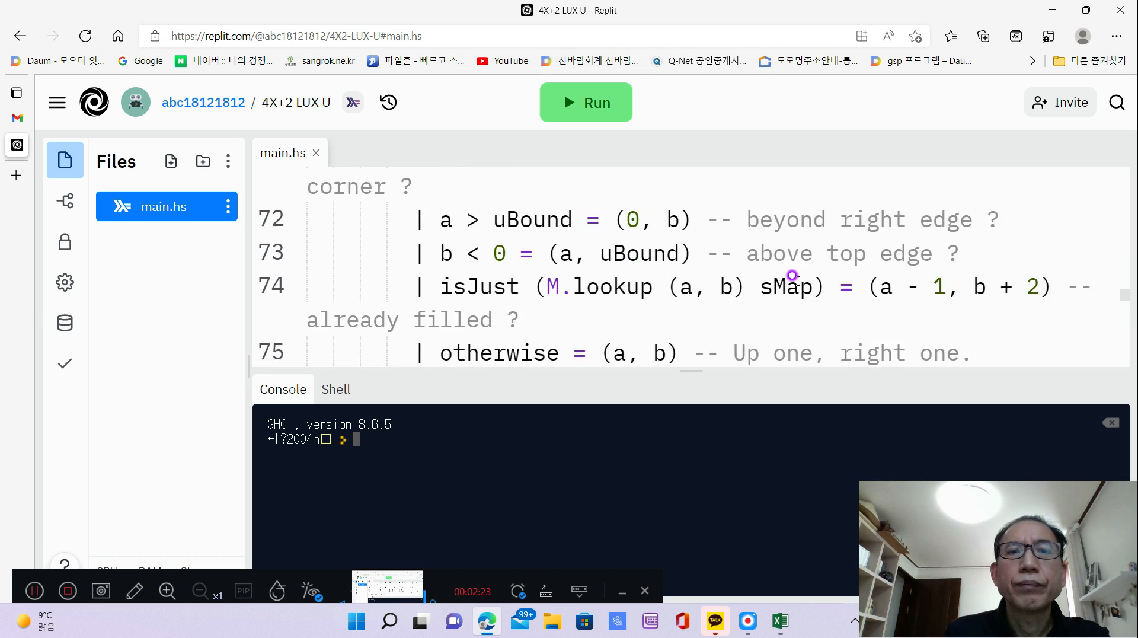
pyautogui.scroll(-6, 793, 276)
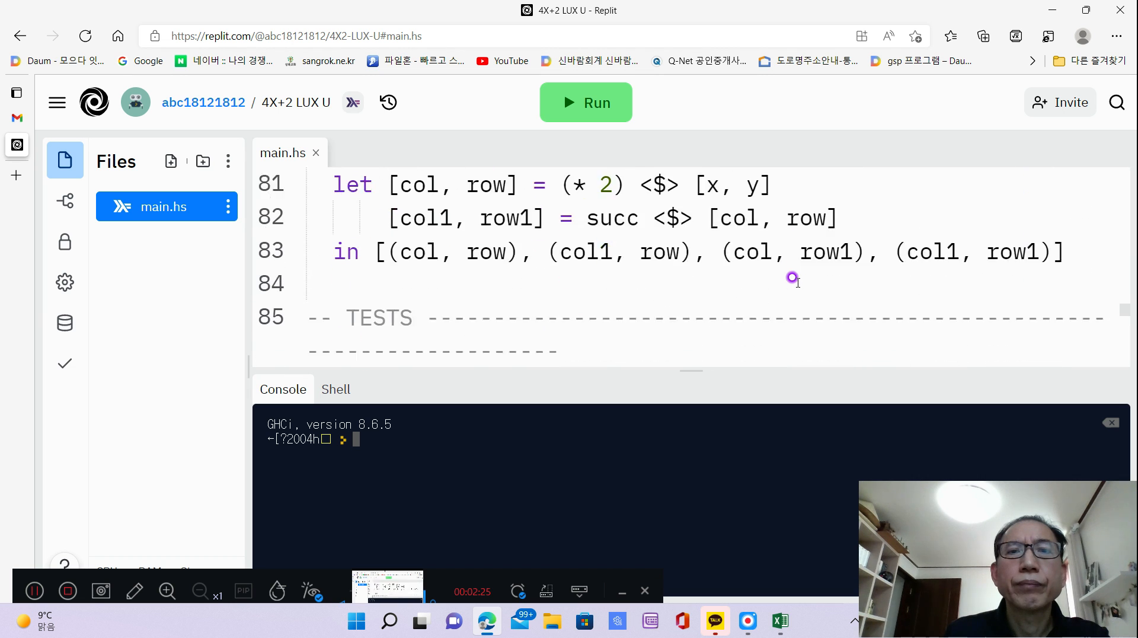
pyautogui.scroll(-6, 793, 277)
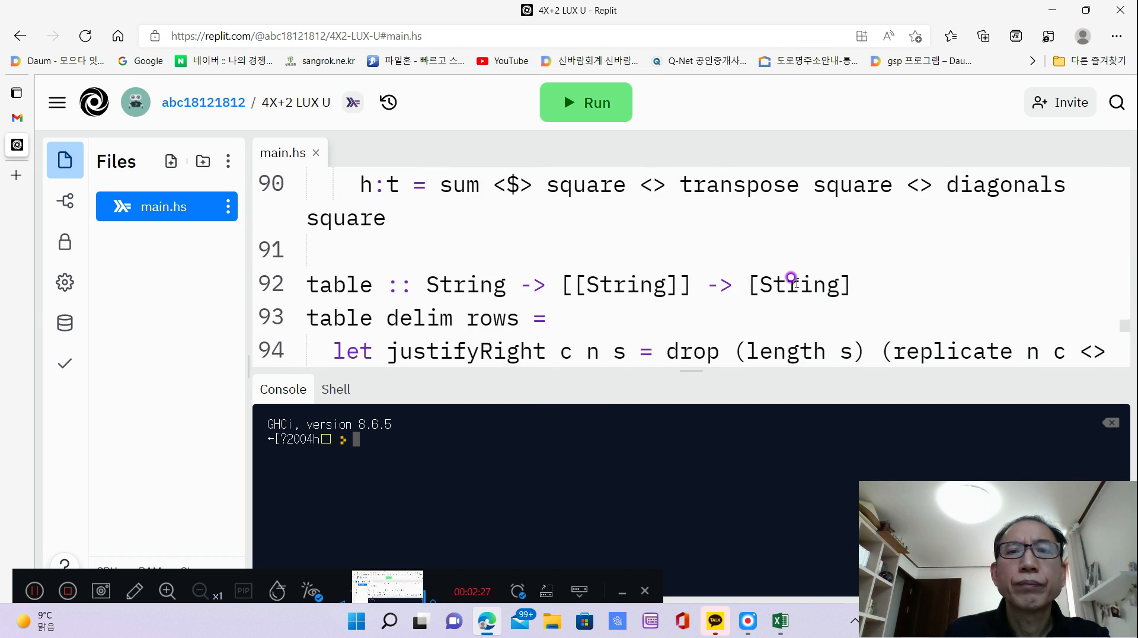
pyautogui.scroll(-6, 793, 278)
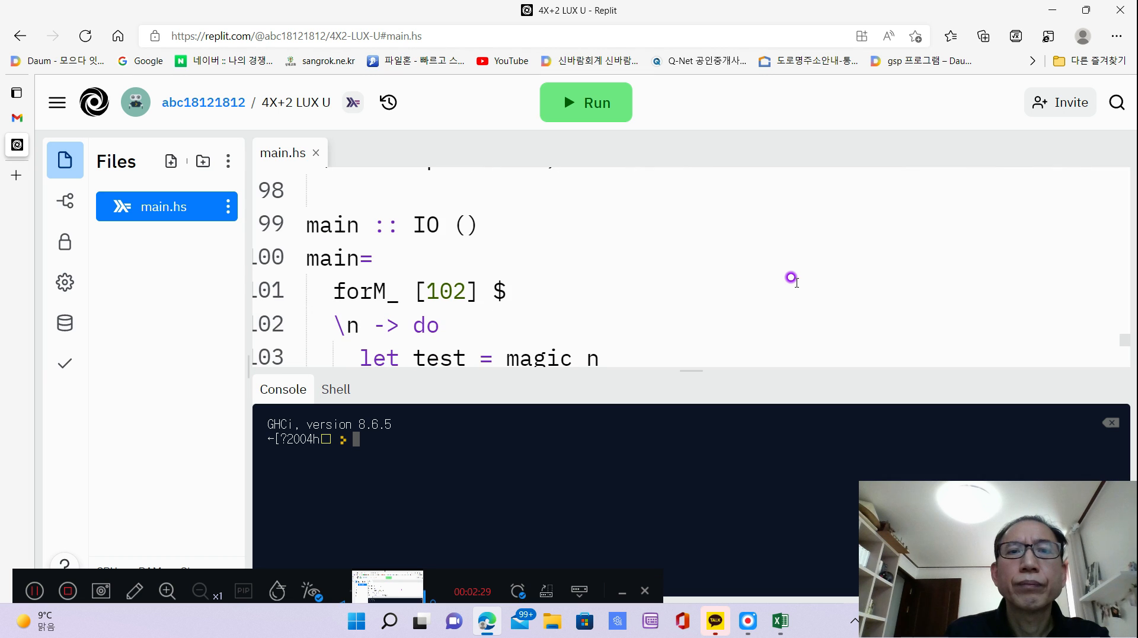
pyautogui.scroll(-5, 792, 277)
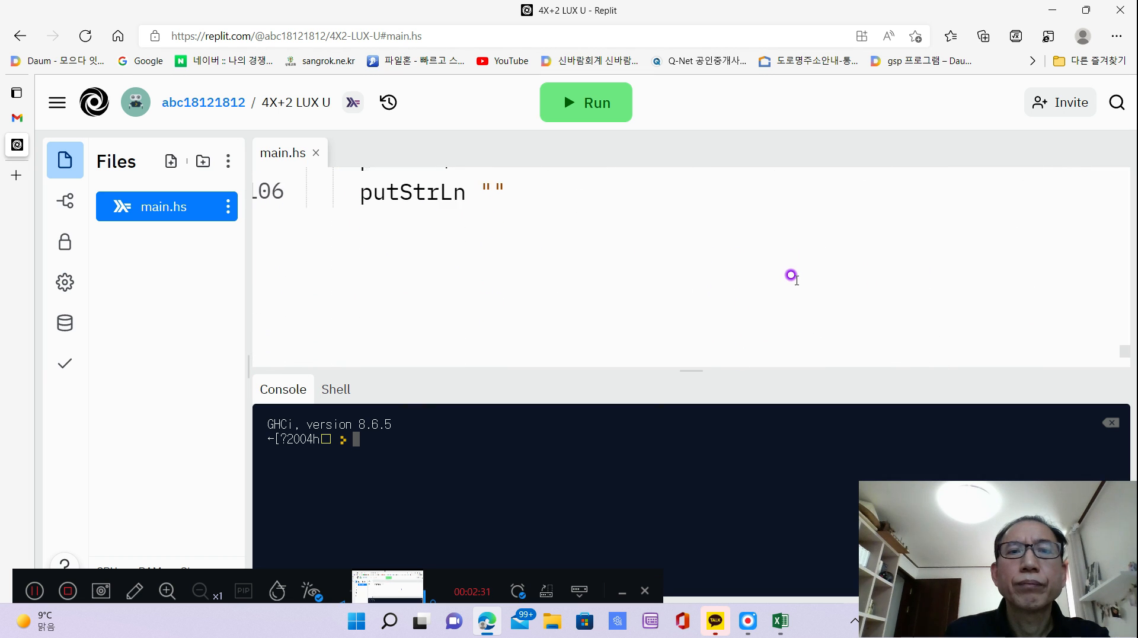
# Add the note "//RUX 4X+2 6,10,14,18" after the forM_ [102] $ line in main.
pyautogui.scroll(3, 793, 272)
pyautogui.scroll(3, 791, 270)
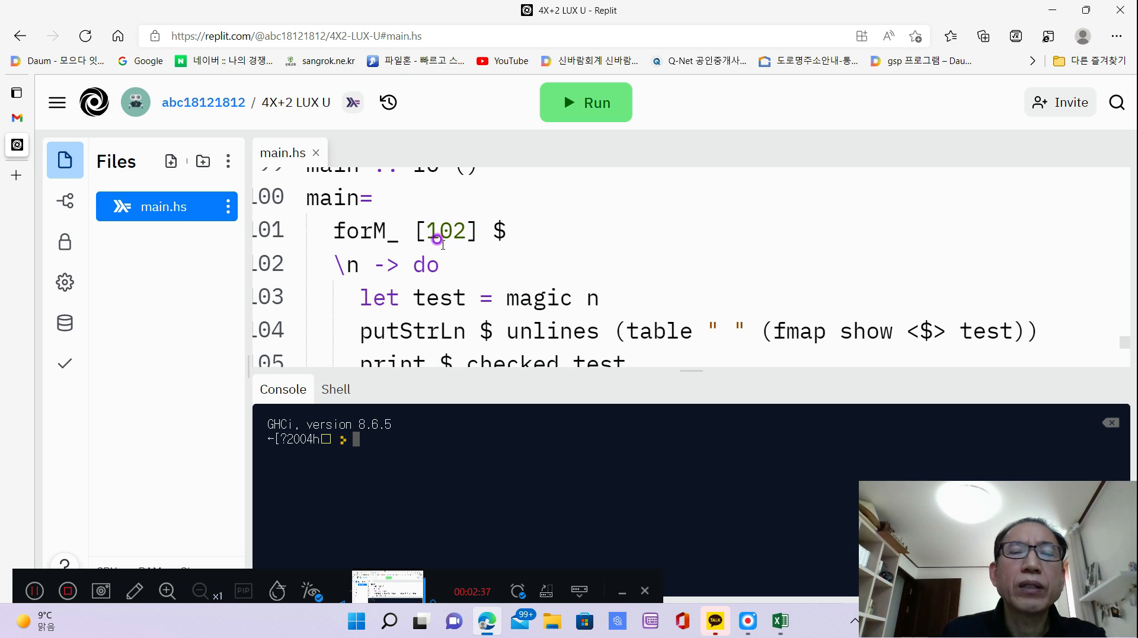
pyautogui.click(628, 219)
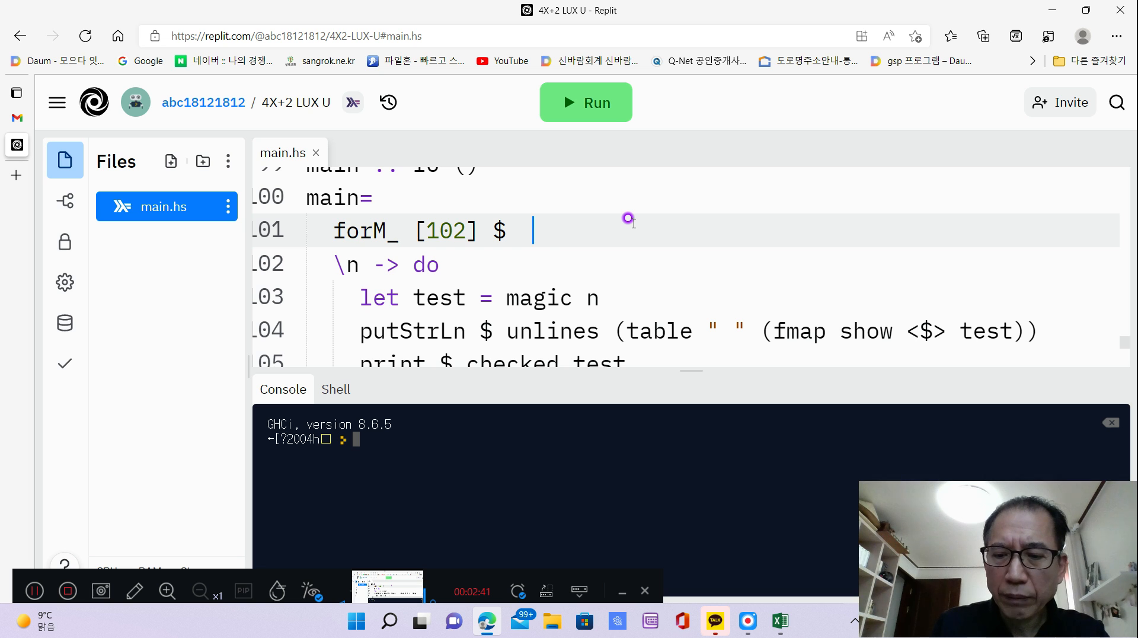
pyautogui.write('//')
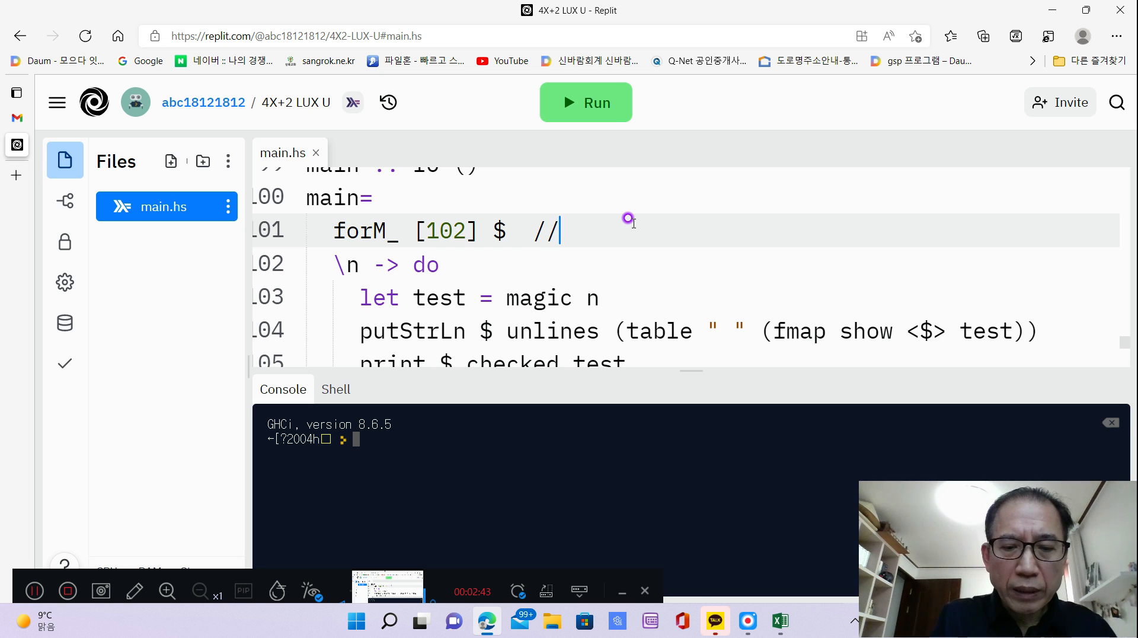
pyautogui.write('RUX 4X+2')
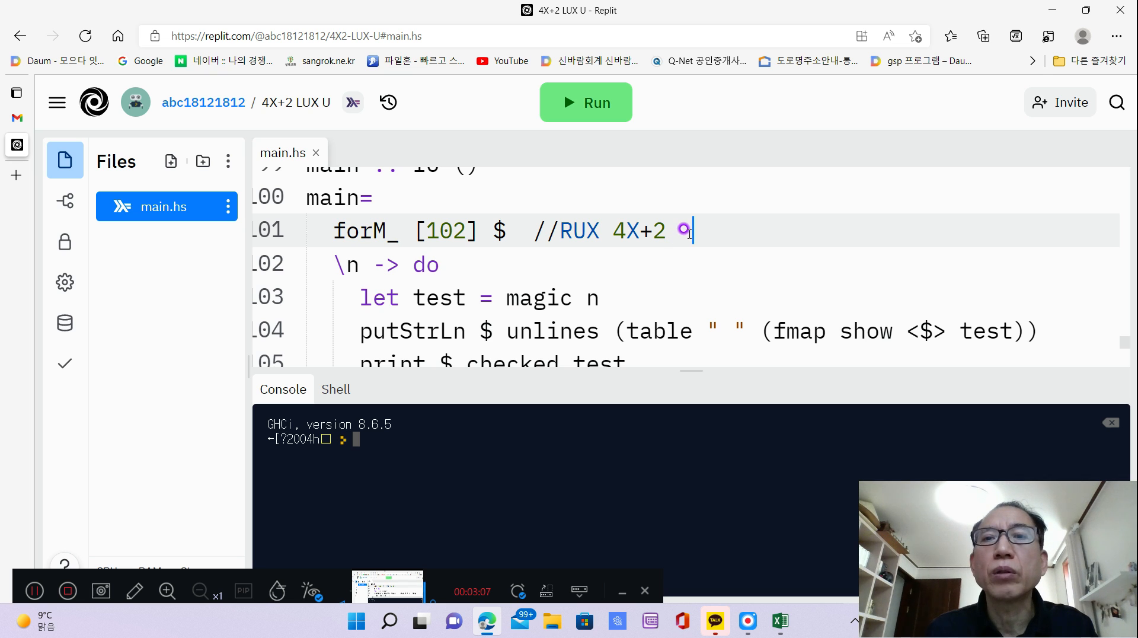
pyautogui.write('6')
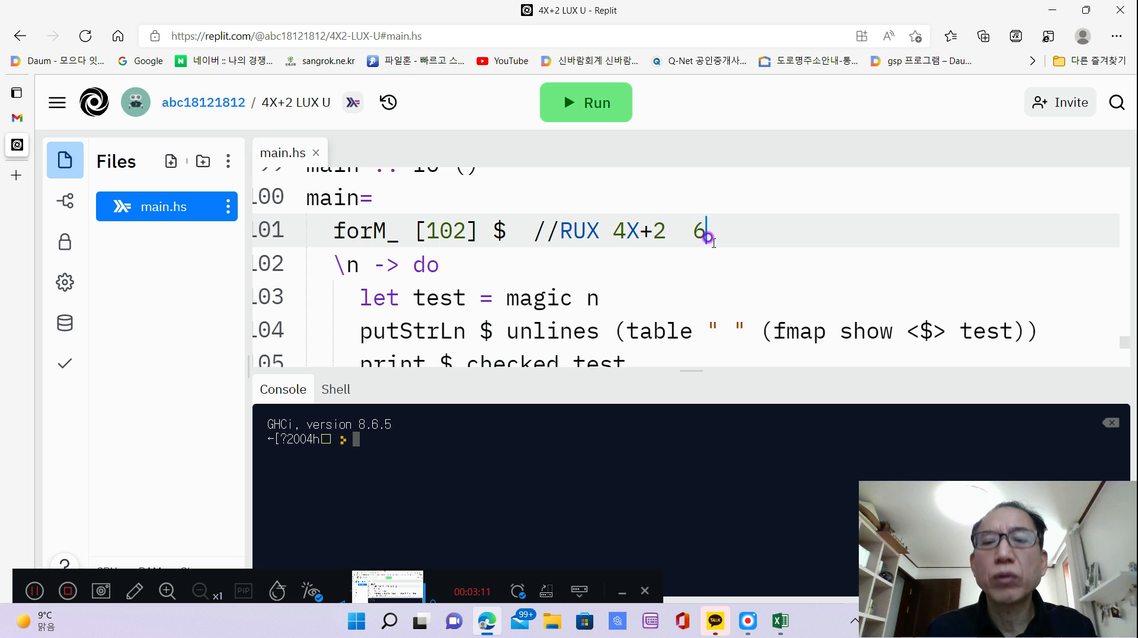
pyautogui.write(',')
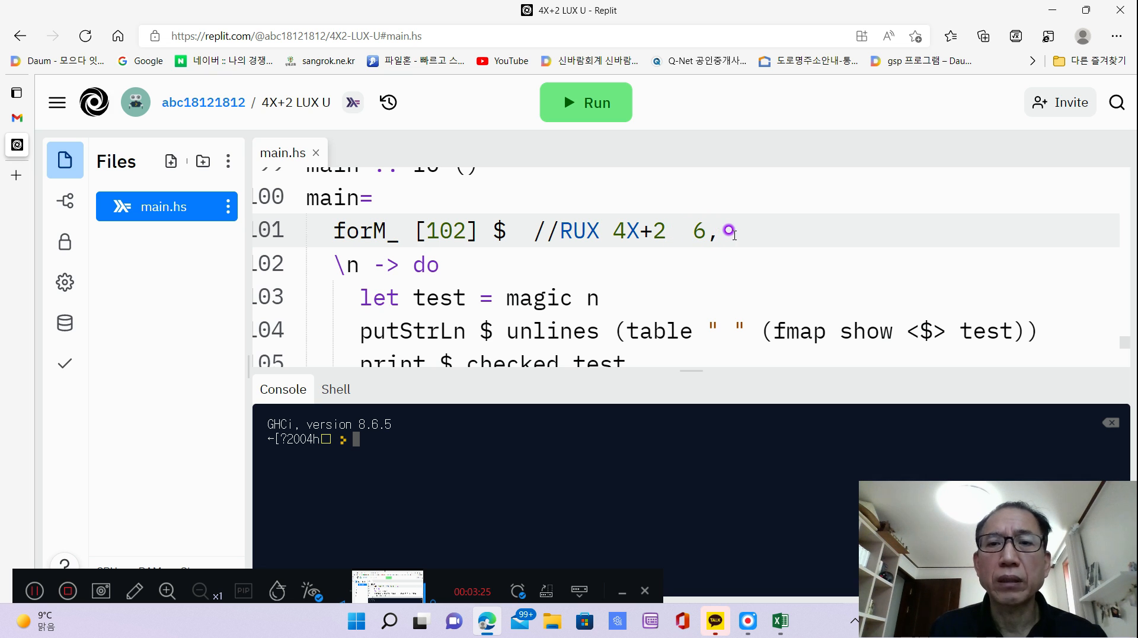
pyautogui.write('10,')
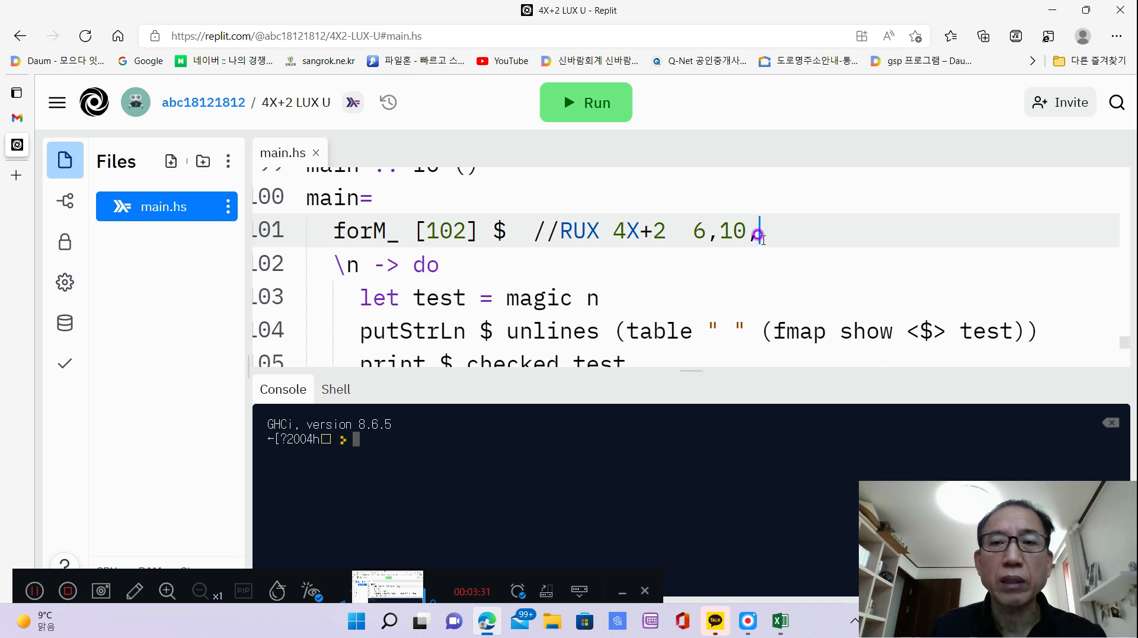
pyautogui.write('14')
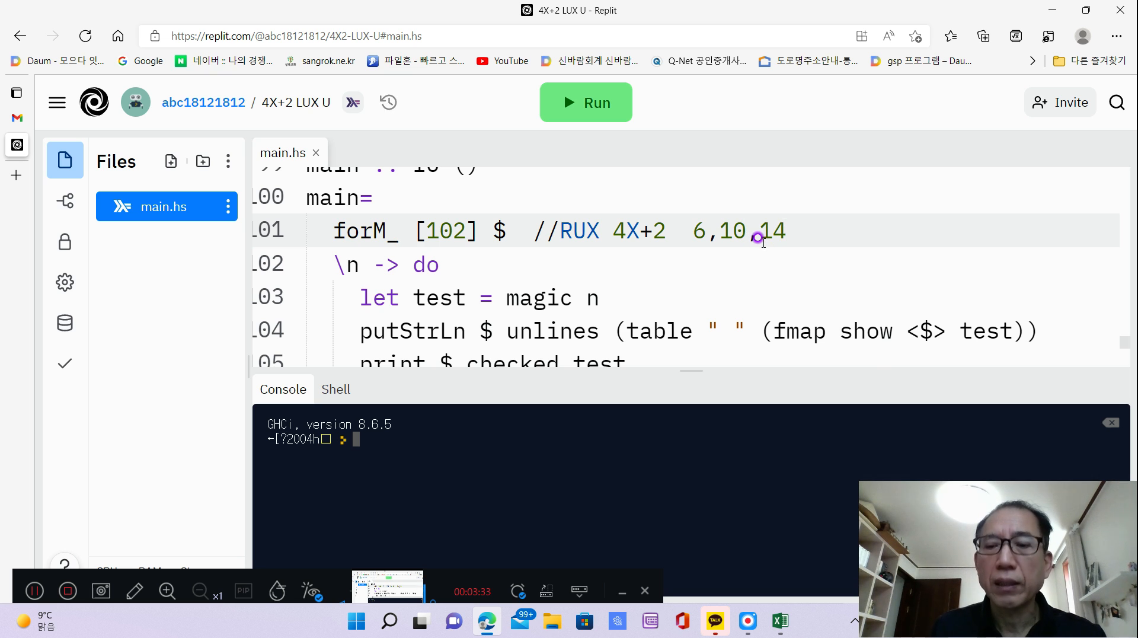
pyautogui.write(',1')
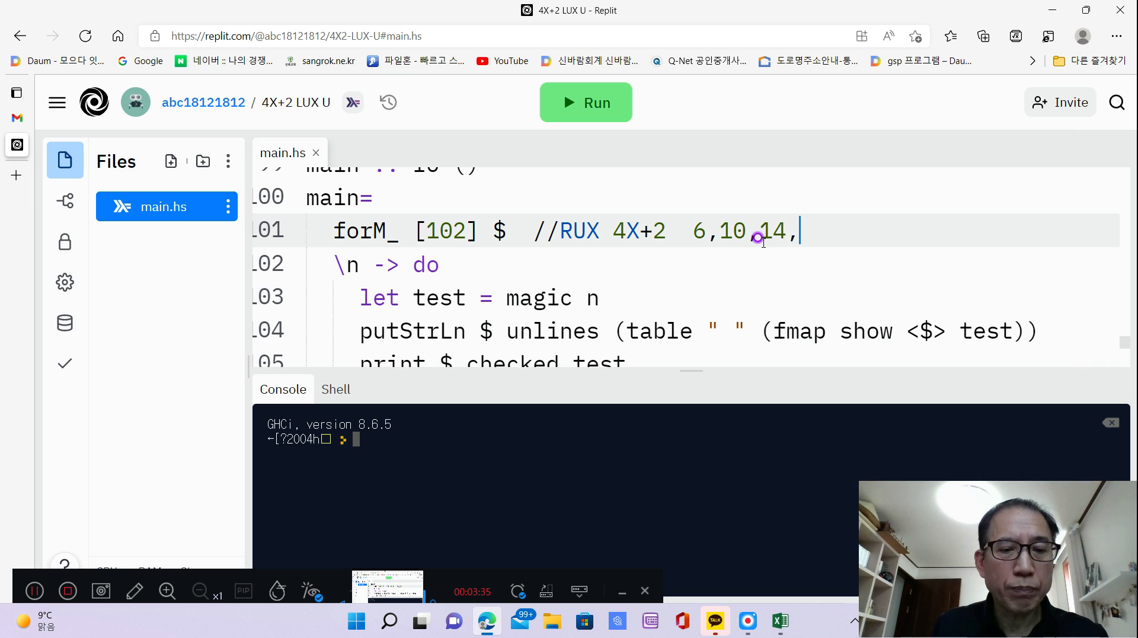
pyautogui.write('8')
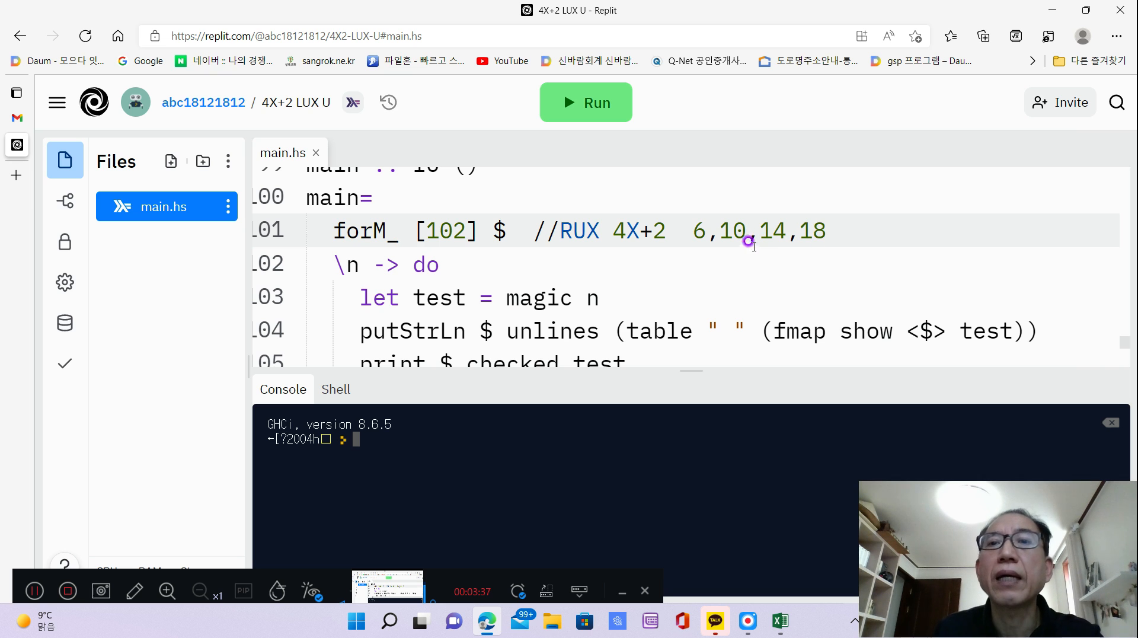
# Add the numbers 1, 2, 3 and 410 beneath the order list, on the "\n -> do" line.
pyautogui.click(695, 253)
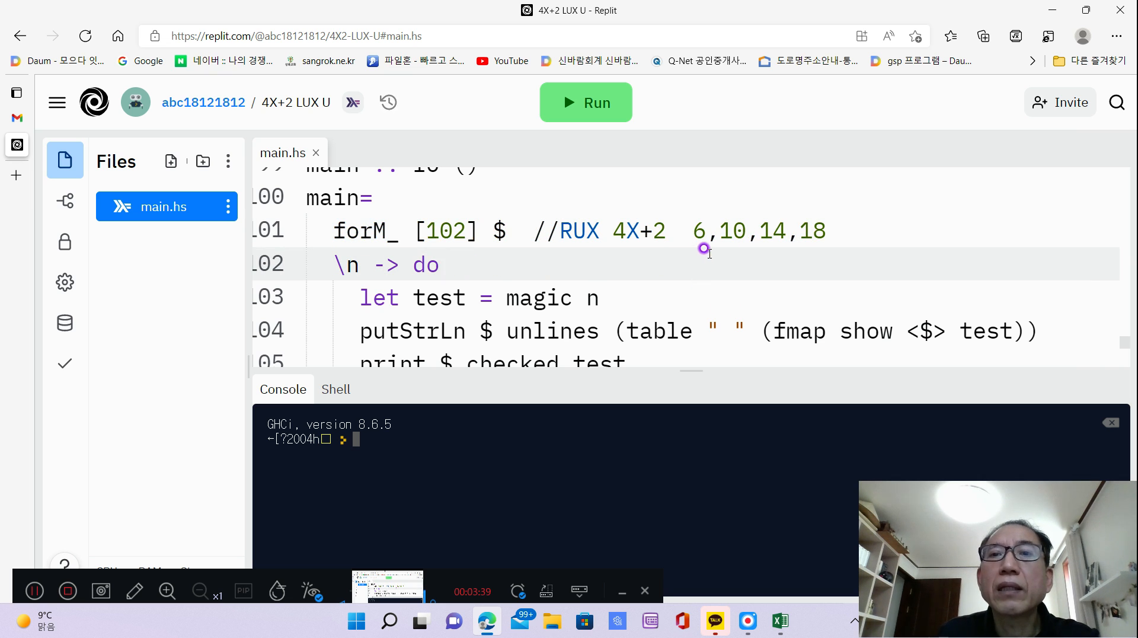
pyautogui.doubleClick(693, 251)
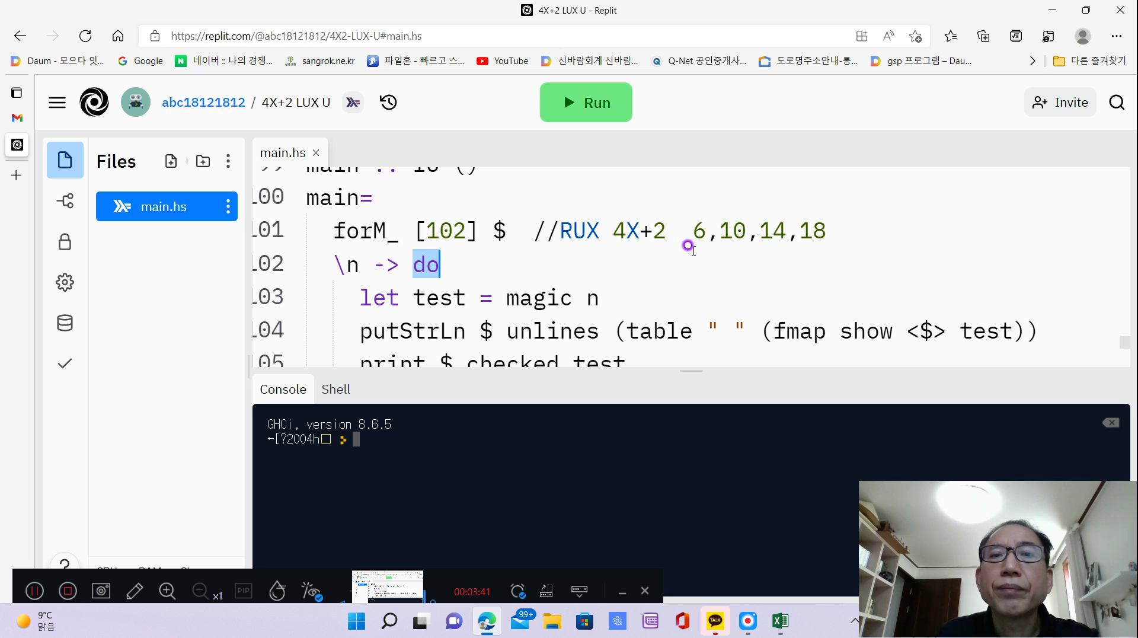
pyautogui.click(693, 250)
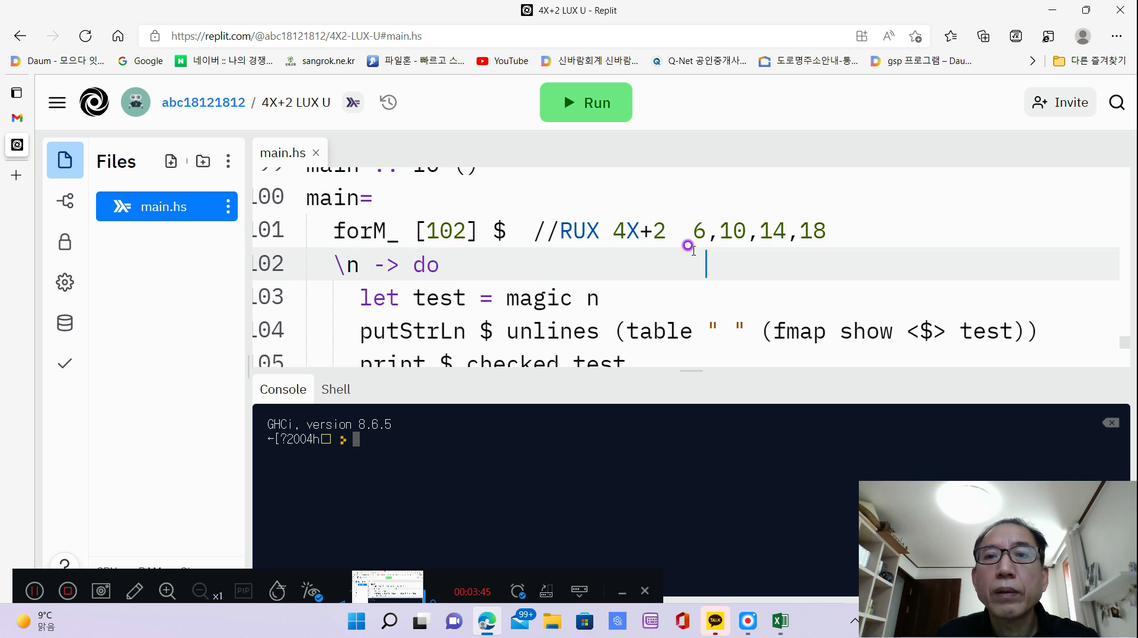
pyautogui.write('1')
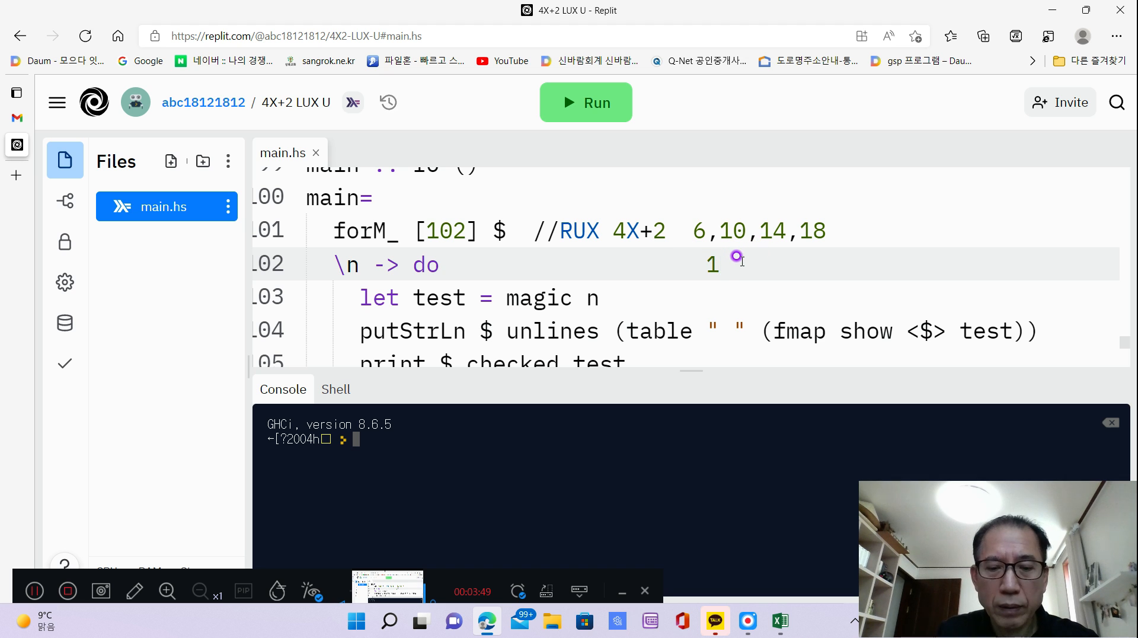
pyautogui.write('  2')
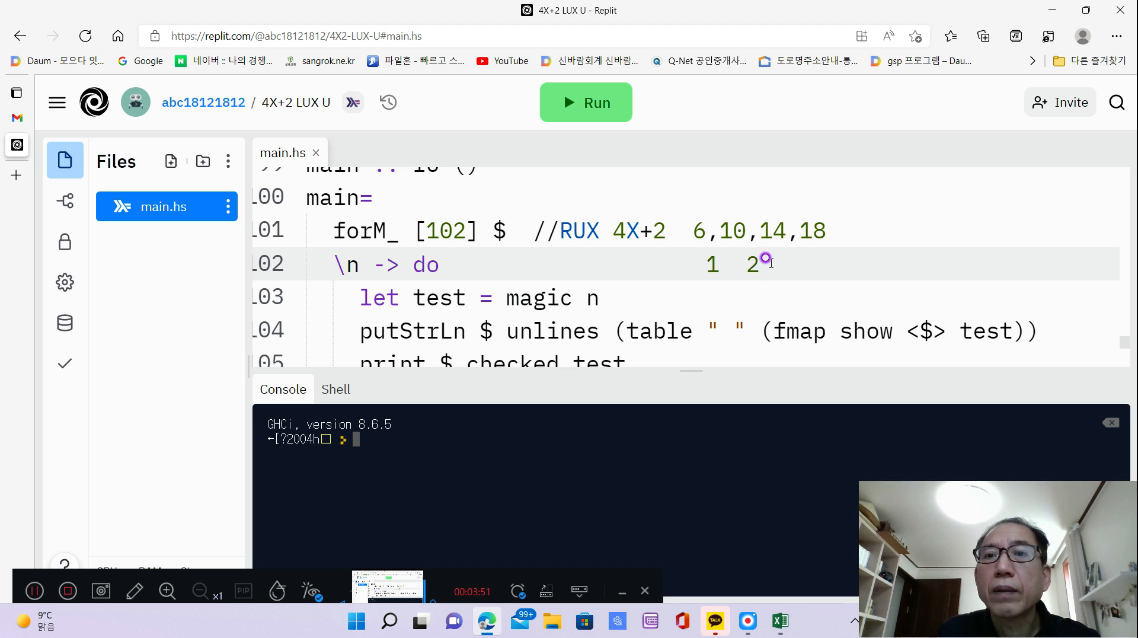
pyautogui.write('  3')
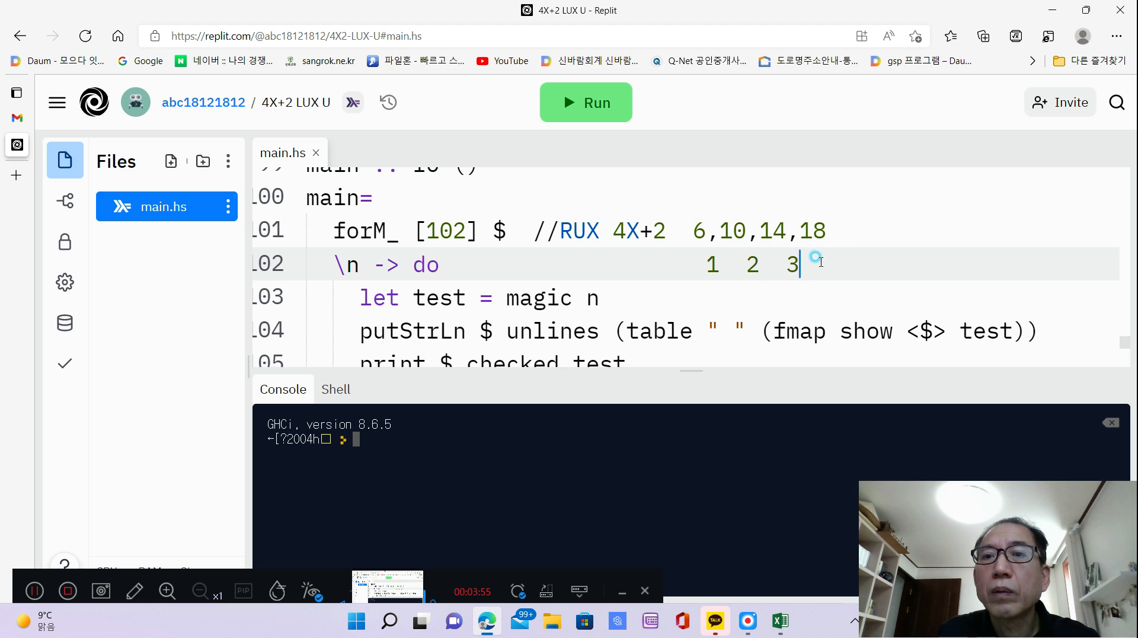
pyautogui.doubleClick(820, 262)
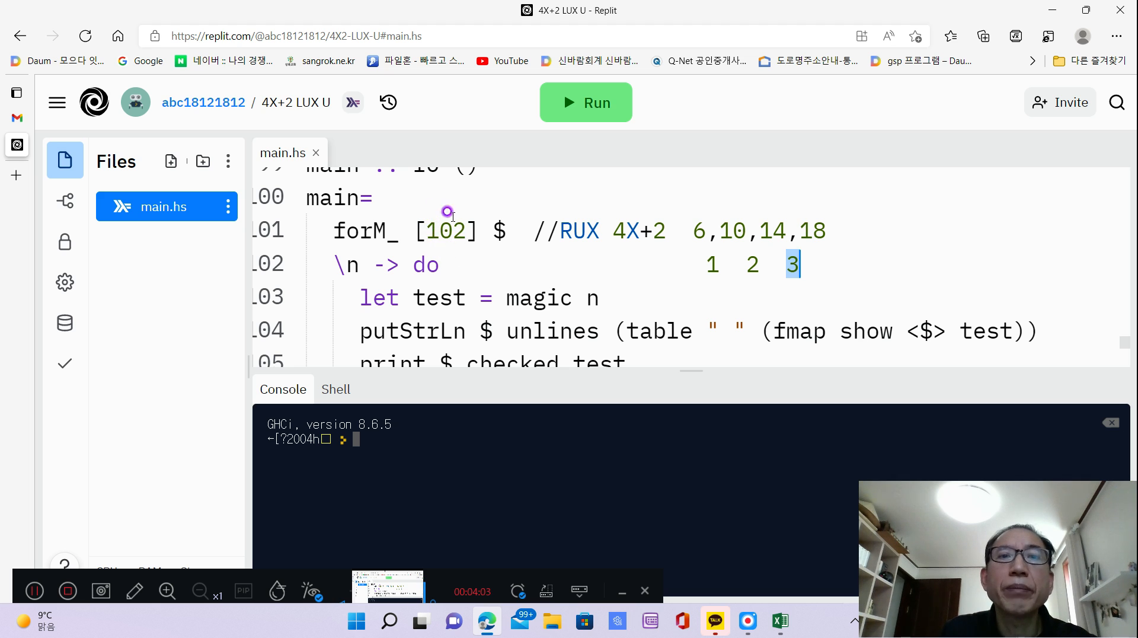
pyautogui.click(830, 259)
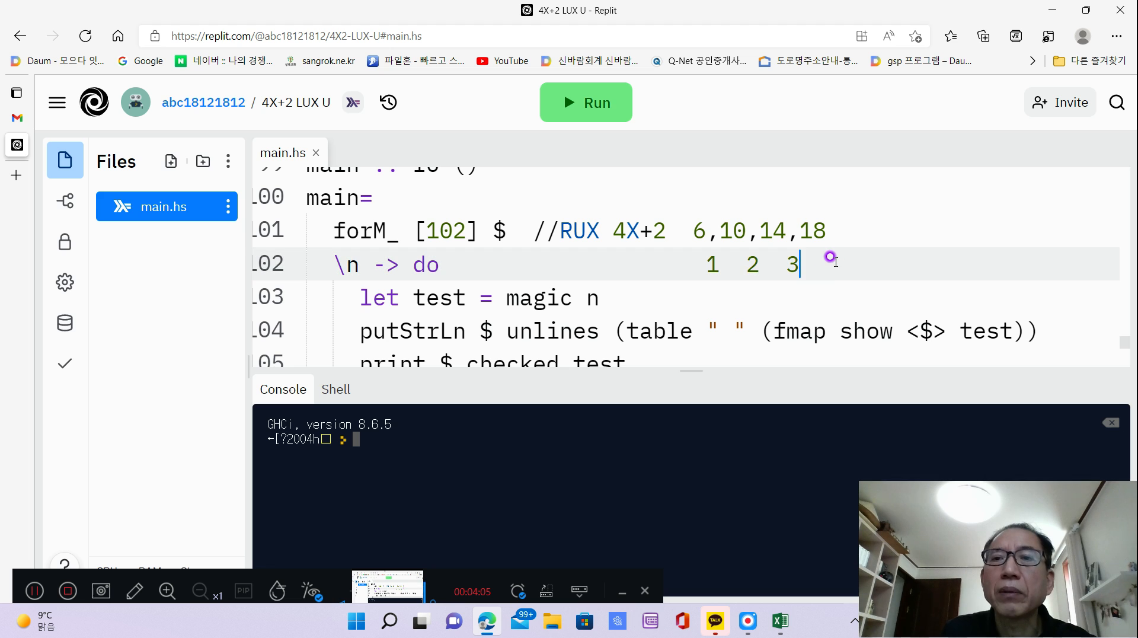
pyautogui.write('41')
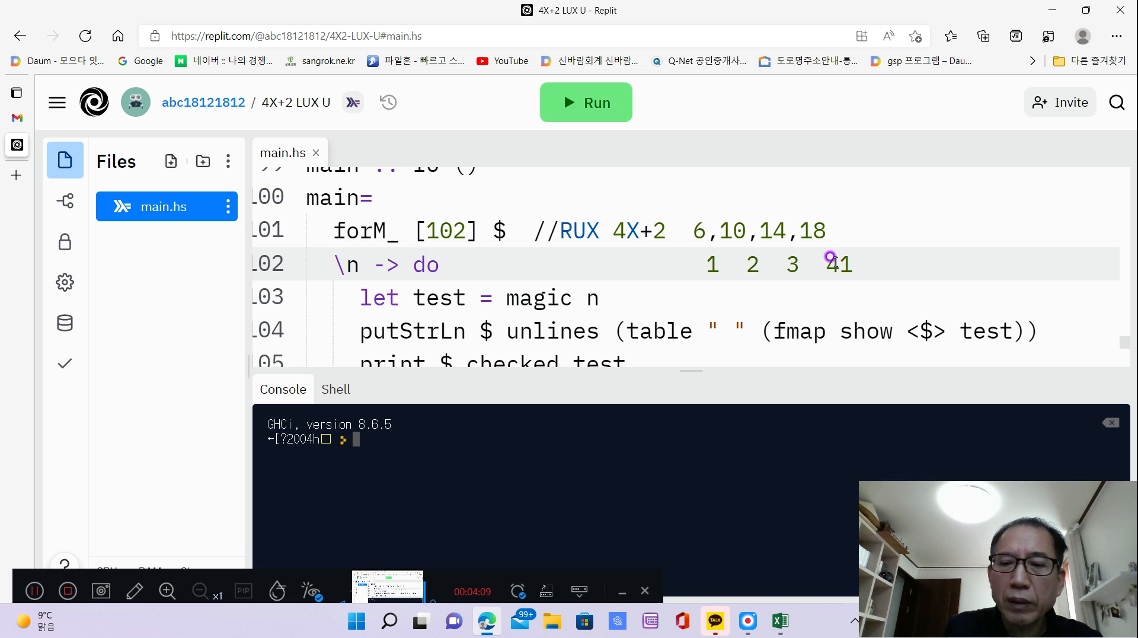
pyautogui.write('0')
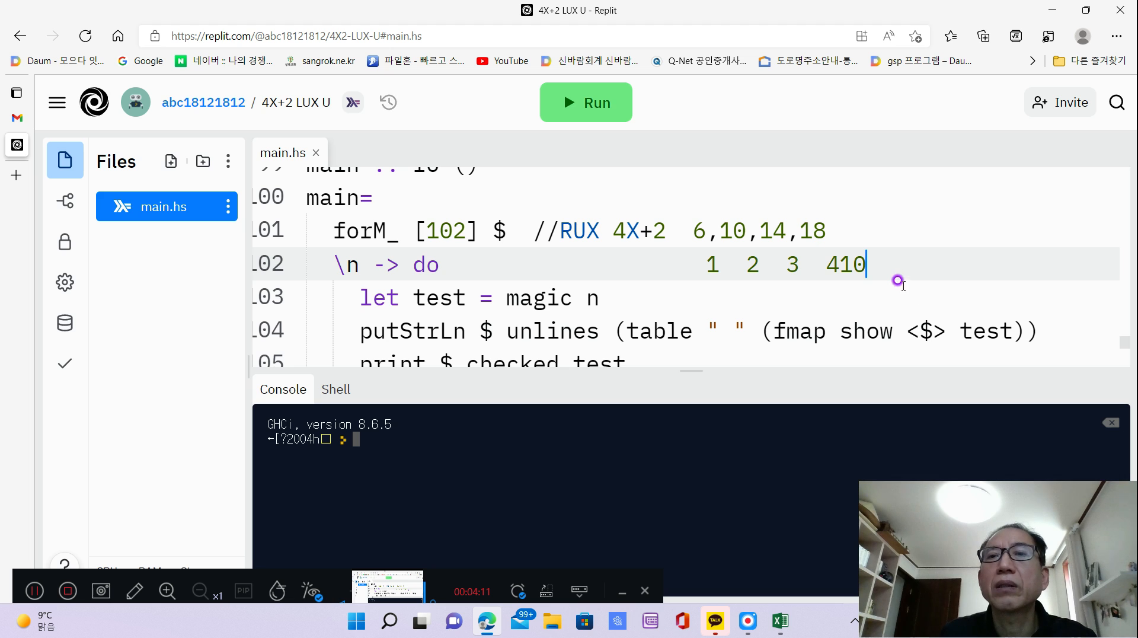
# Delete the added numbers from the "\n -> do" line and the RUX note from the forM_ line.
pyautogui.press('BackSpace')
pyautogui.press('BackSpace')
pyautogui.press('BackSpace')
pyautogui.press('BackSpace')
pyautogui.press('BackSpace')
pyautogui.press('BackSpace')
pyautogui.press('BackSpace')
pyautogui.press('BackSpace')
pyautogui.press('BackSpace')
pyautogui.press('BackSpace')
pyautogui.press('BackSpace')
pyautogui.press('BackSpace')
pyautogui.press('BackSpace')
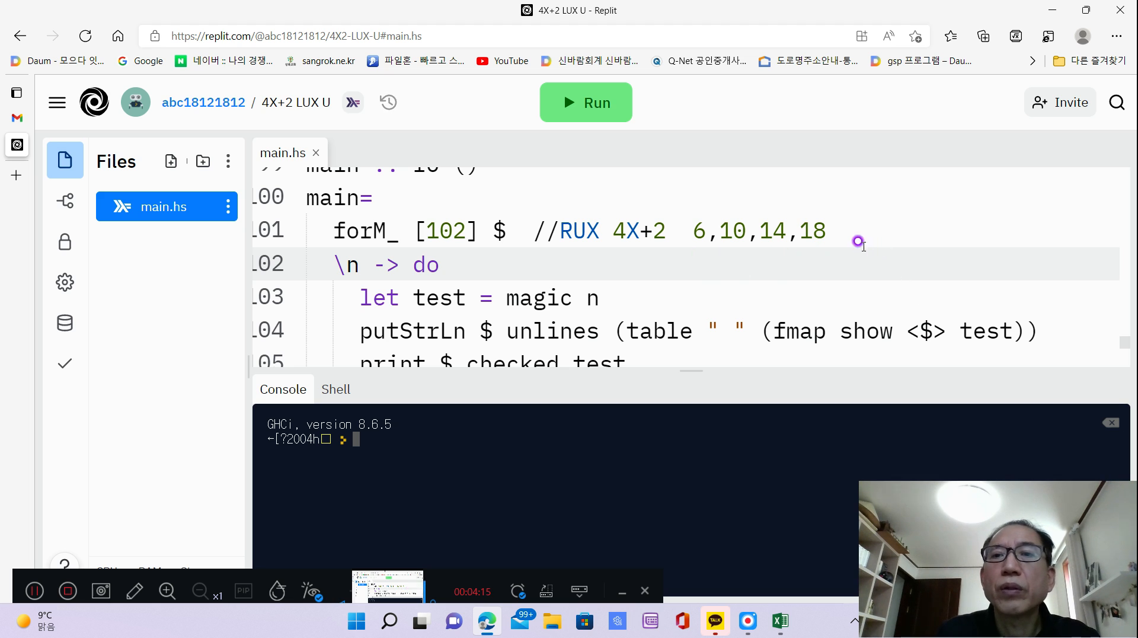
pyautogui.click(830, 224)
pyautogui.press('BackSpace')
pyautogui.press('BackSpace')
pyautogui.press('BackSpace')
pyautogui.press('BackSpace')
pyautogui.press('BackSpace')
pyautogui.press('BackSpace')
pyautogui.press('BackSpace')
pyautogui.press('BackSpace')
pyautogui.press('BackSpace')
pyautogui.press('BackSpace')
pyautogui.press('BackSpace')
pyautogui.press('BackSpace')
pyautogui.press('BackSpace')
pyautogui.press('BackSpace')
pyautogui.press('BackSpace')
pyautogui.press('BackSpace')
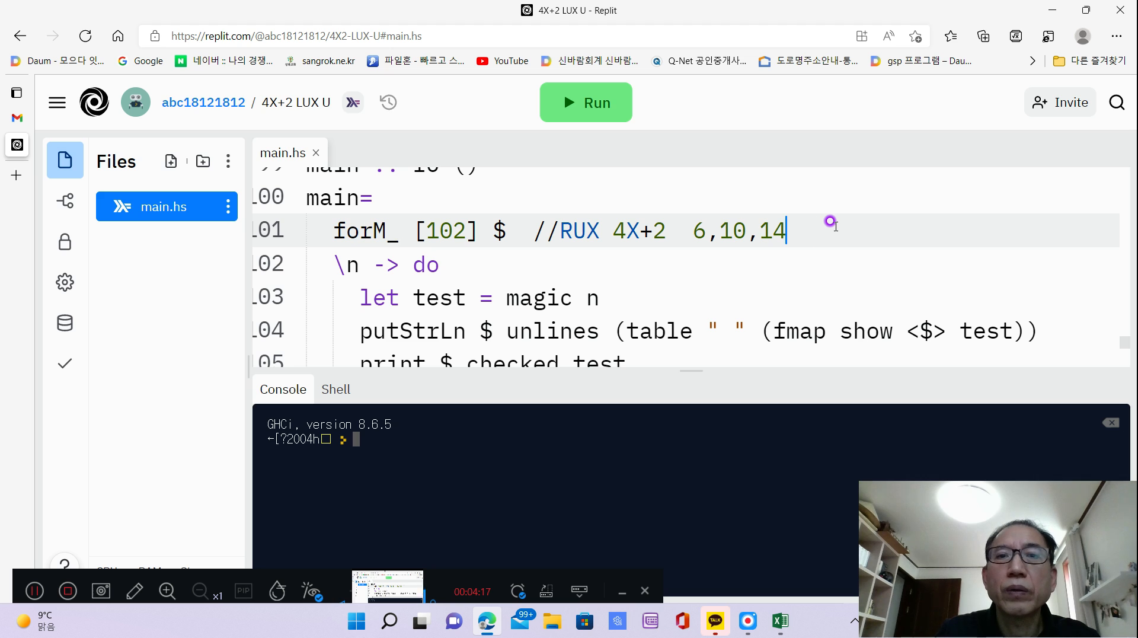
pyautogui.press('BackSpace')
pyautogui.press('BackSpace')
pyautogui.press('BackSpace')
pyautogui.press('BackSpace')
pyautogui.press('BackSpace')
pyautogui.press('BackSpace')
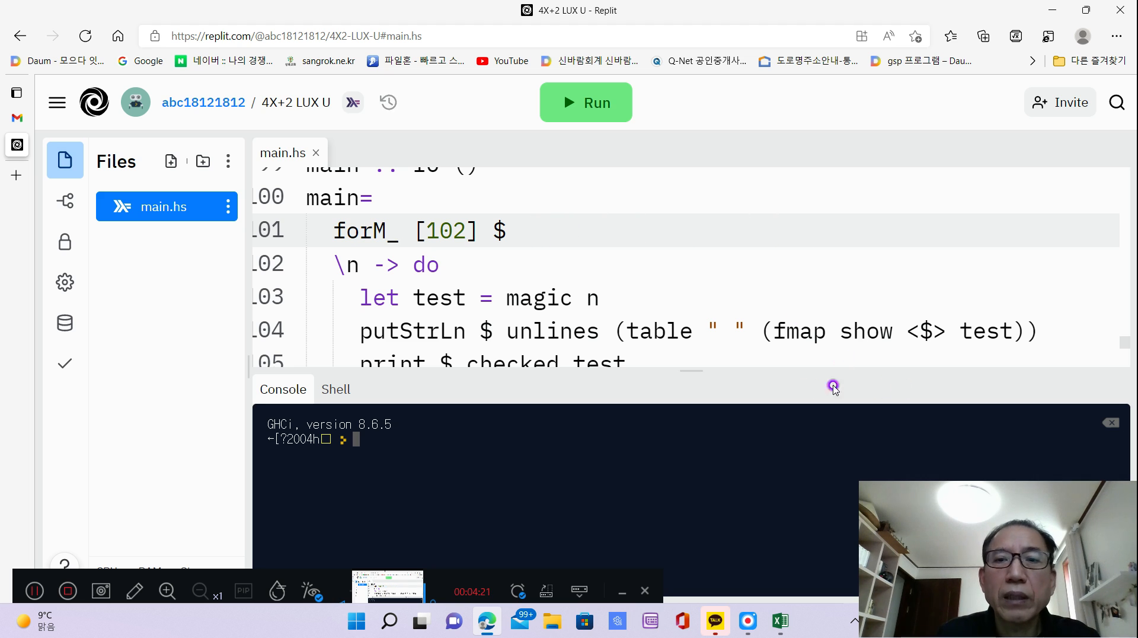
# Expand the console to fill the workspace and run the magic square program.
pyautogui.moveTo(681, 368); pyautogui.dragTo(658, 144)
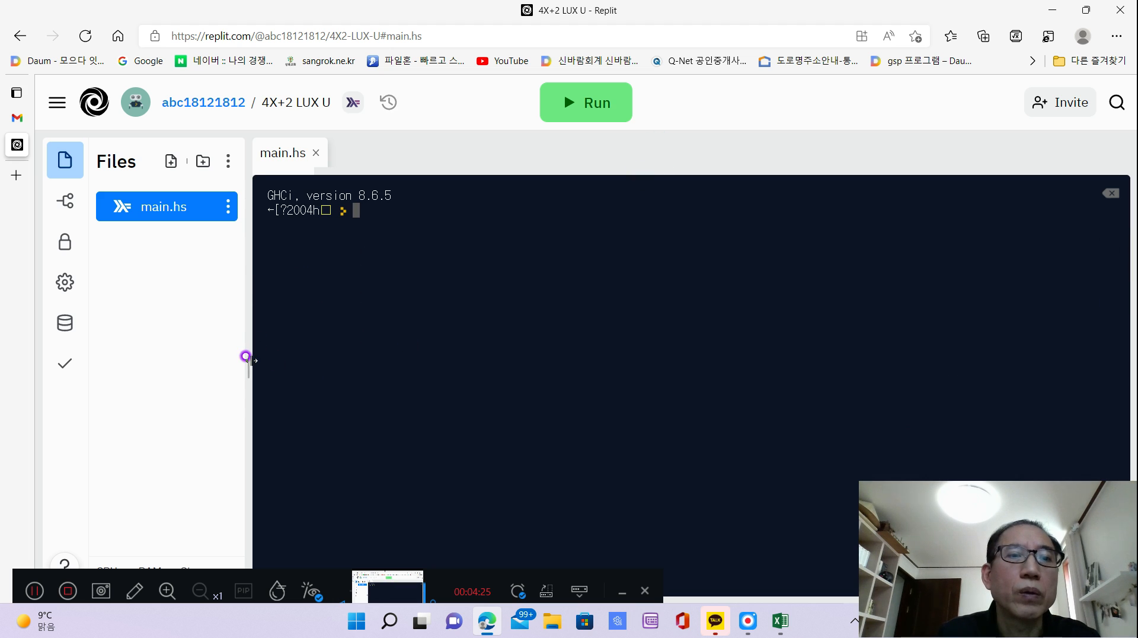
pyautogui.moveTo(248, 356); pyautogui.dragTo(17, 349)
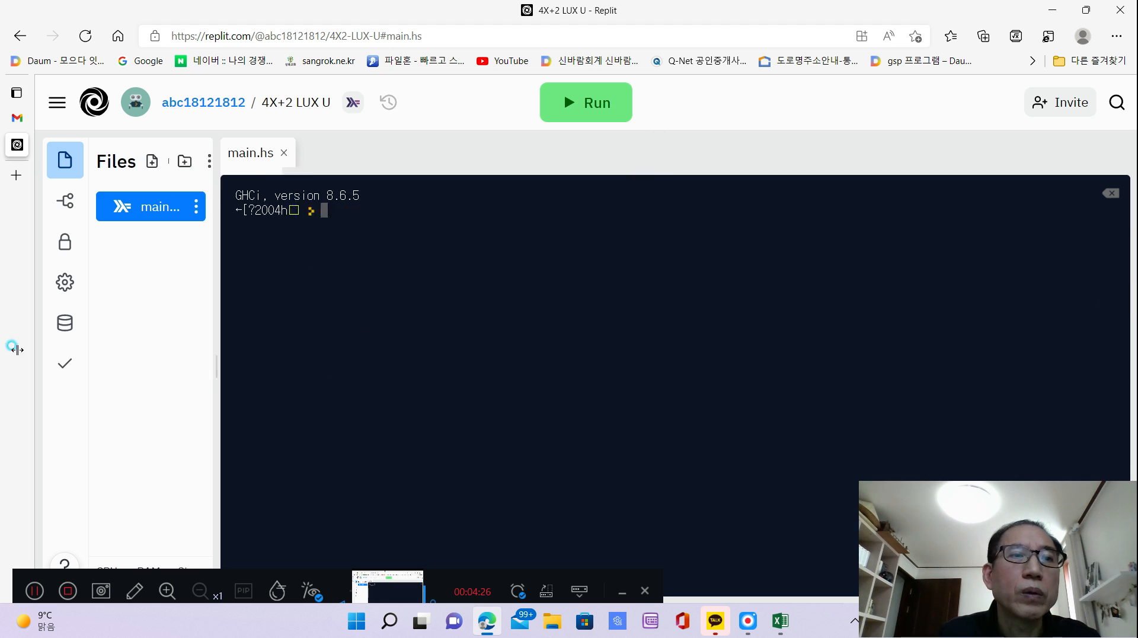
pyautogui.click(591, 104)
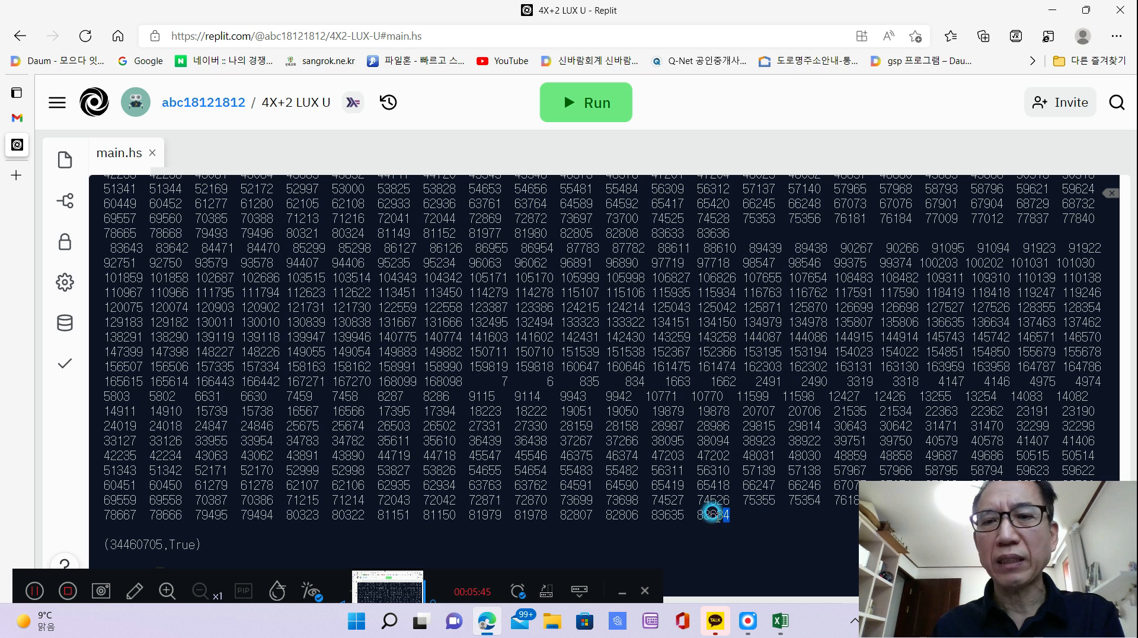
# Copy the whole printed magic square from the console, from its last number back to the first one below ./main.
pyautogui.moveTo(713, 513); pyautogui.dragTo(87, 158)
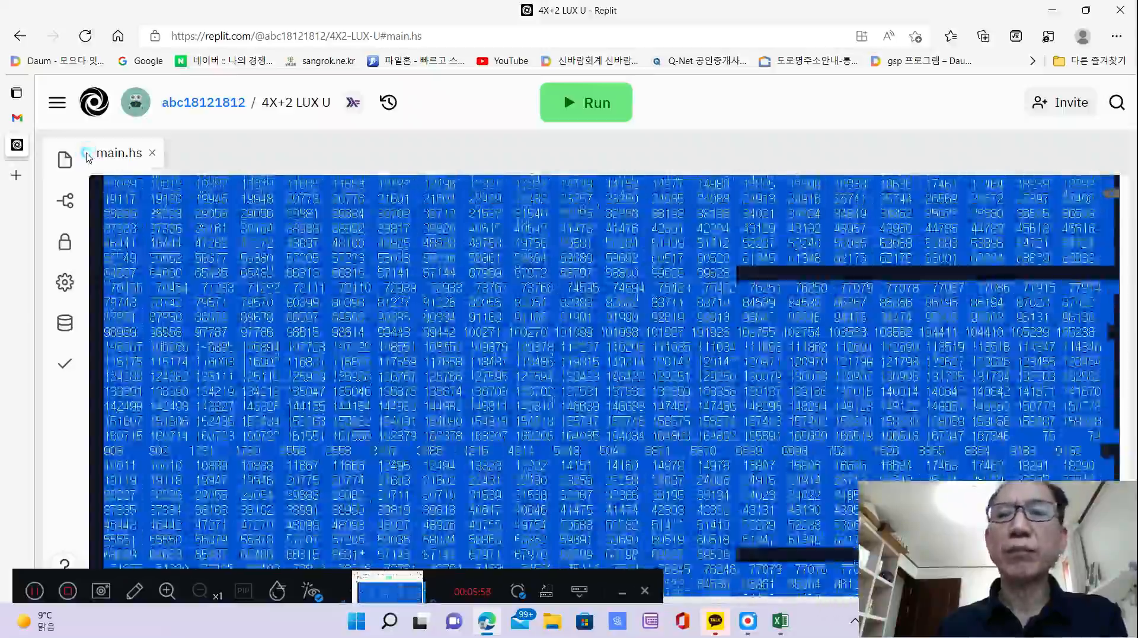
pyautogui.moveTo(87, 158); pyautogui.dragTo(87, 157)
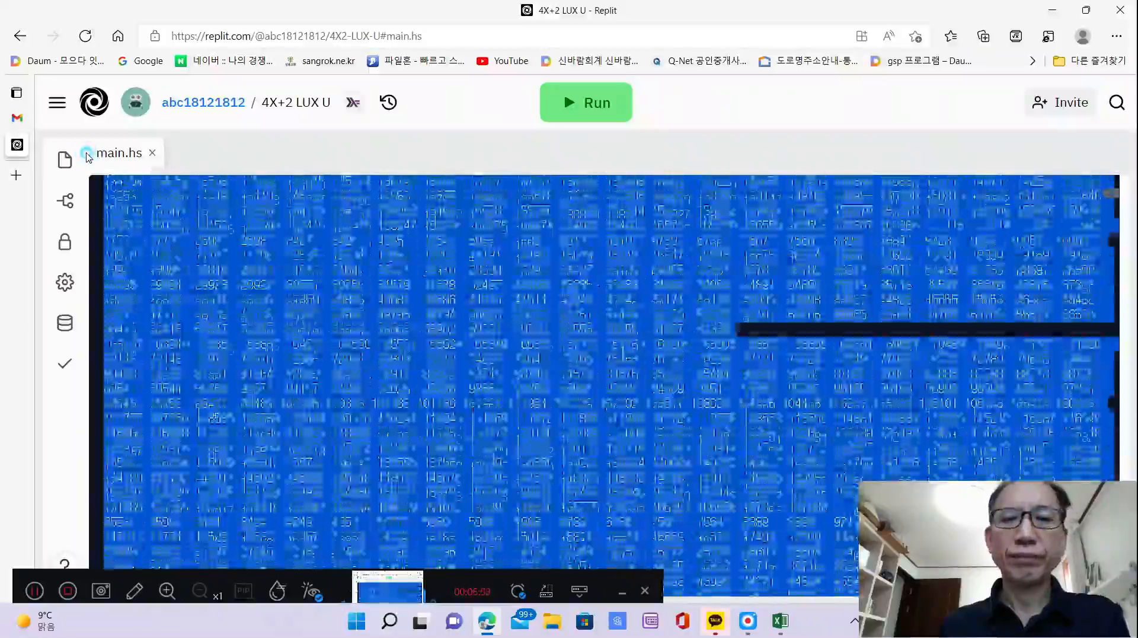
pyautogui.moveTo(88, 157); pyautogui.dragTo(87, 158)
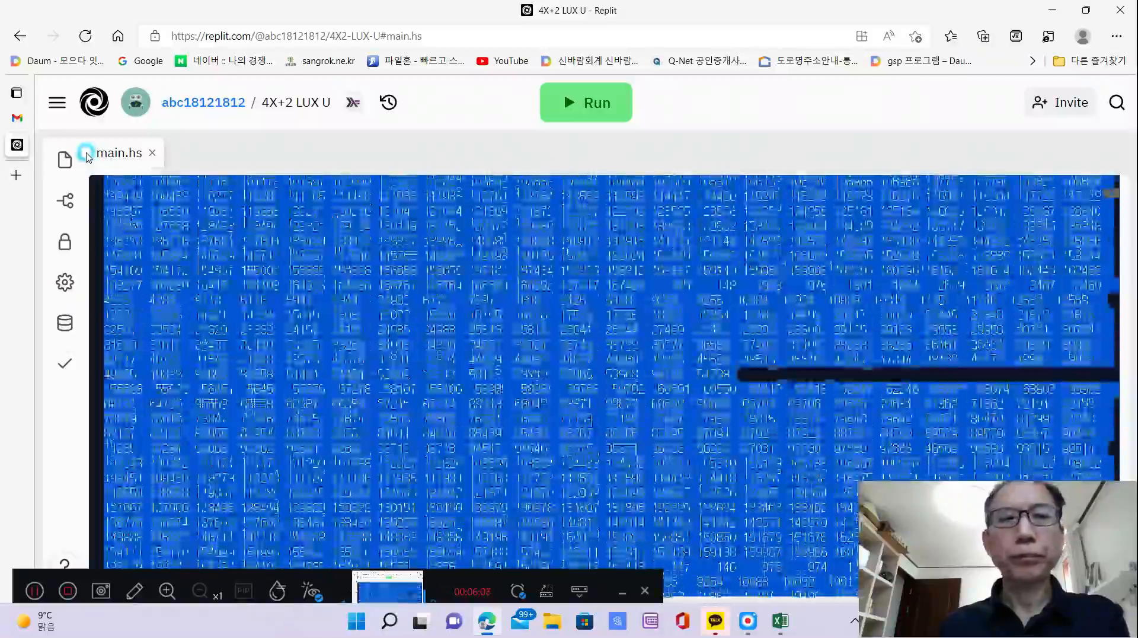
pyautogui.moveTo(87, 158); pyautogui.dragTo(87, 158)
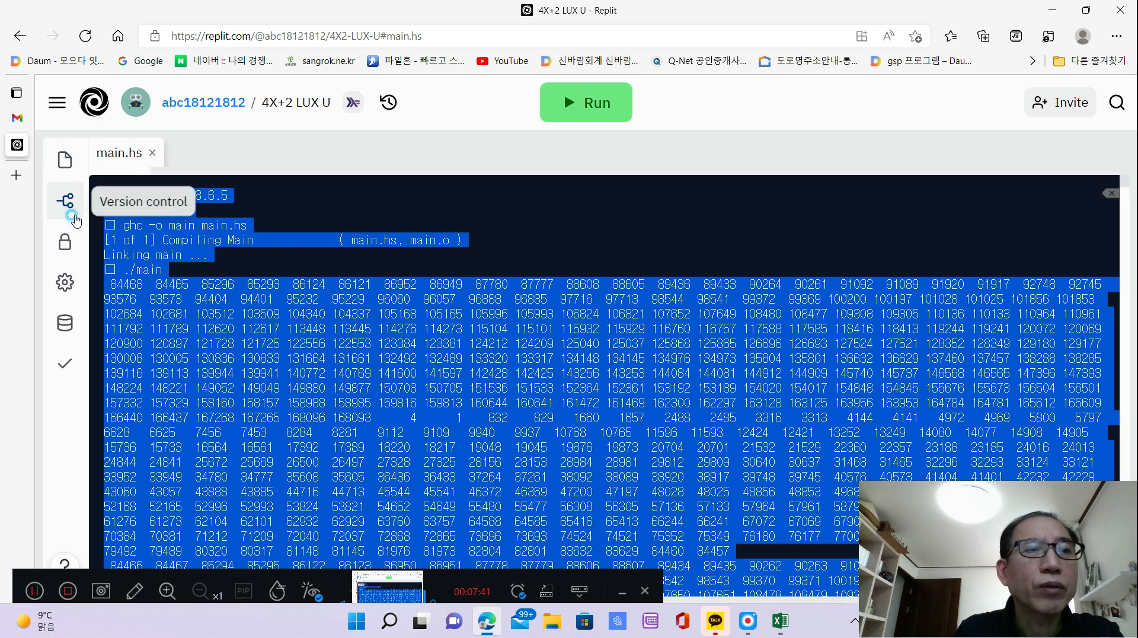
pyautogui.rightClick(114, 281)
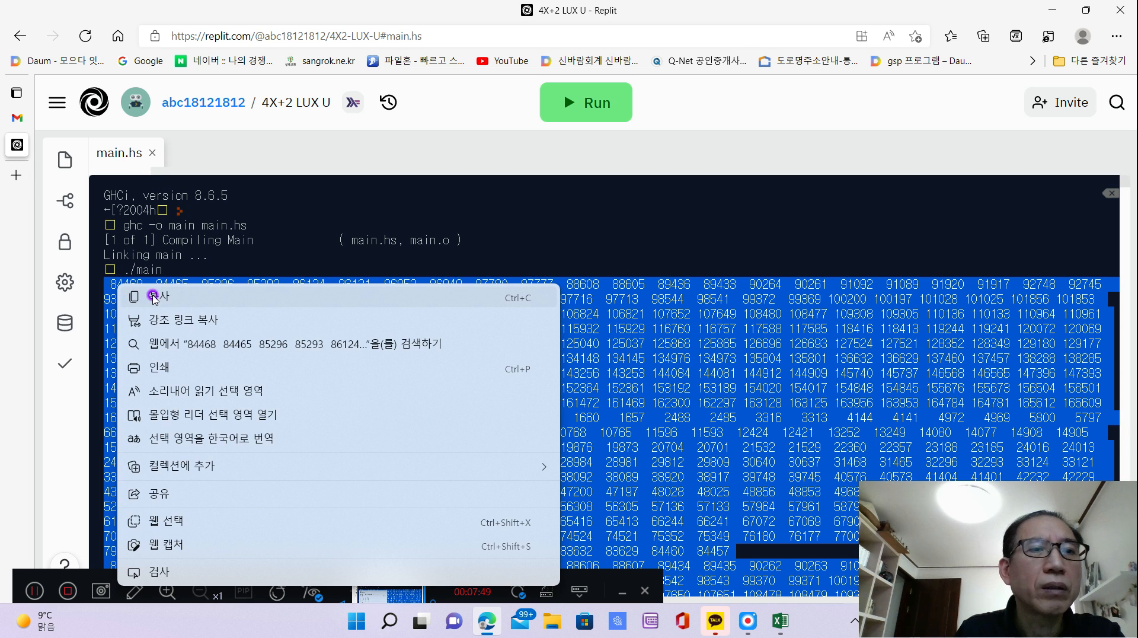
pyautogui.click(153, 292)
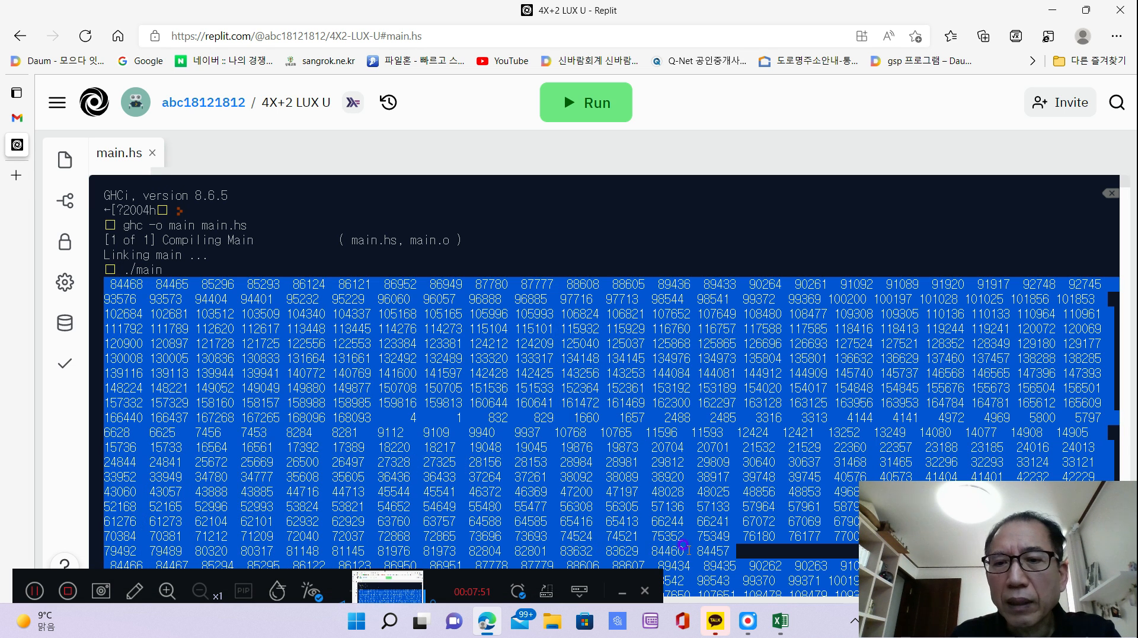
# Switch to the Excel workbook and locate the empty rows below the last row of the existing square, at column A.
pyautogui.click(783, 621)
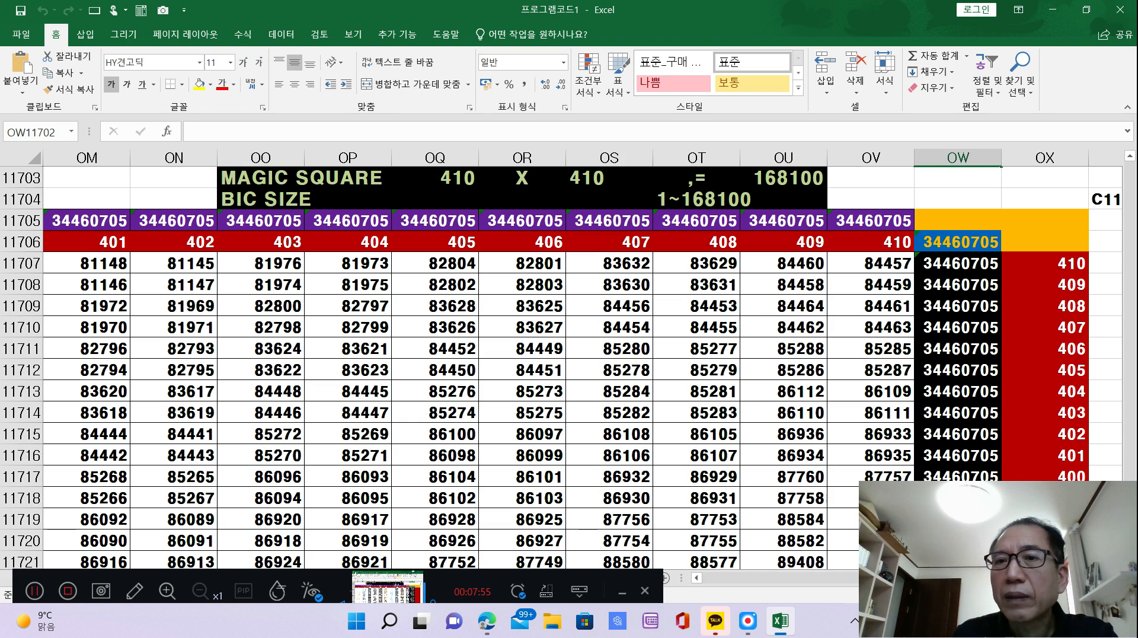
pyautogui.scroll(-20, 562, 368)
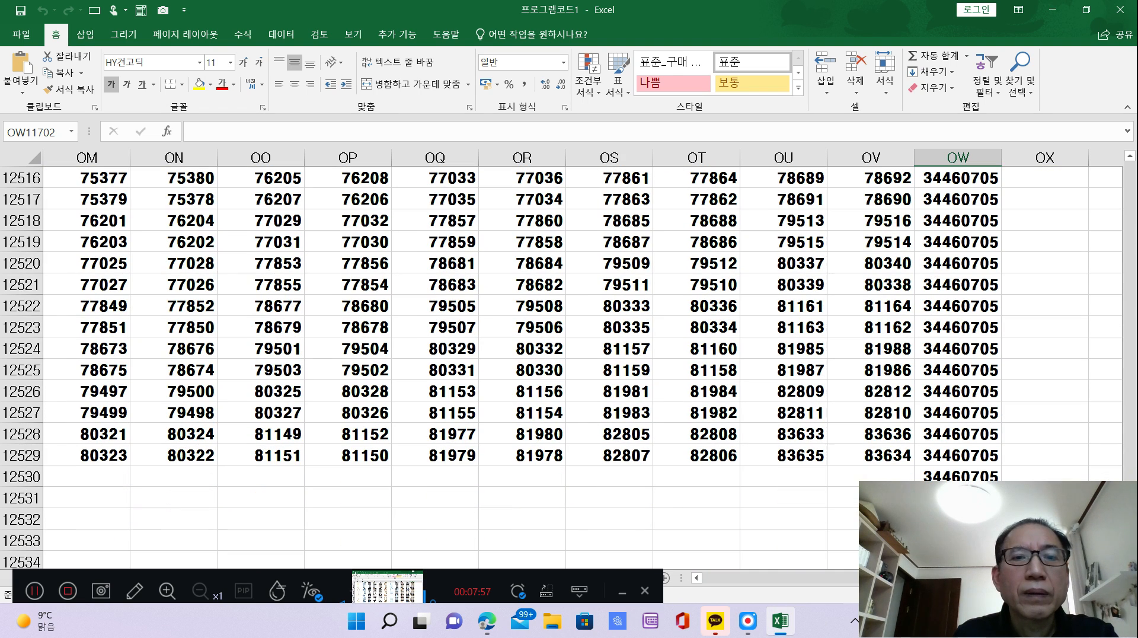
pyautogui.hscroll(-20, 562, 367)
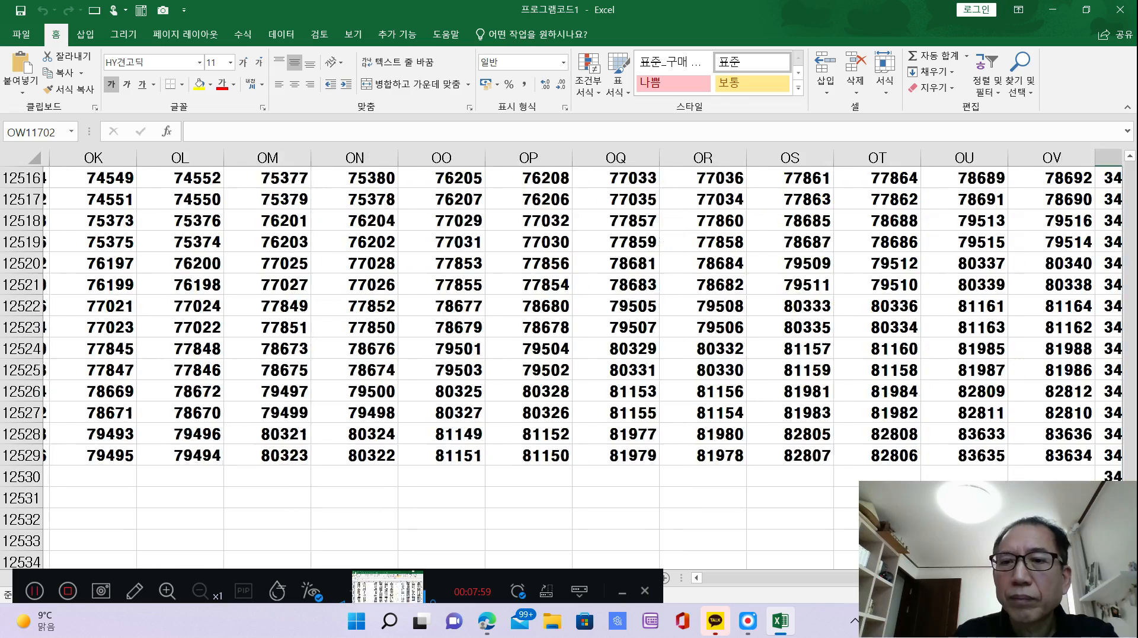
pyautogui.hscroll(-20, 565, 531)
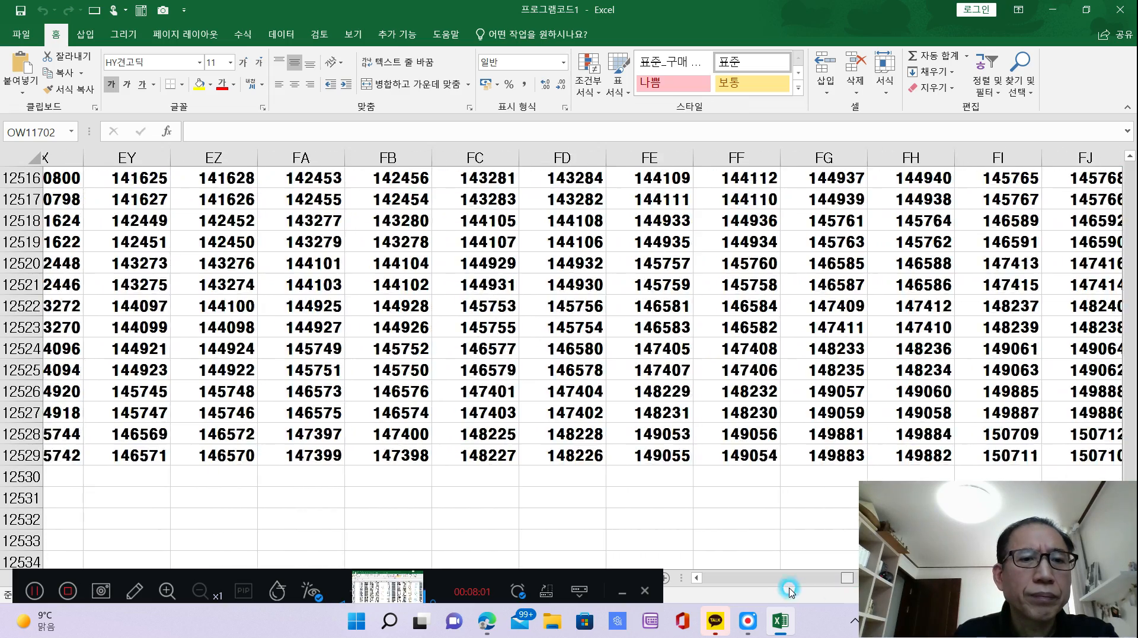
pyautogui.scroll(-16, 567, 530)
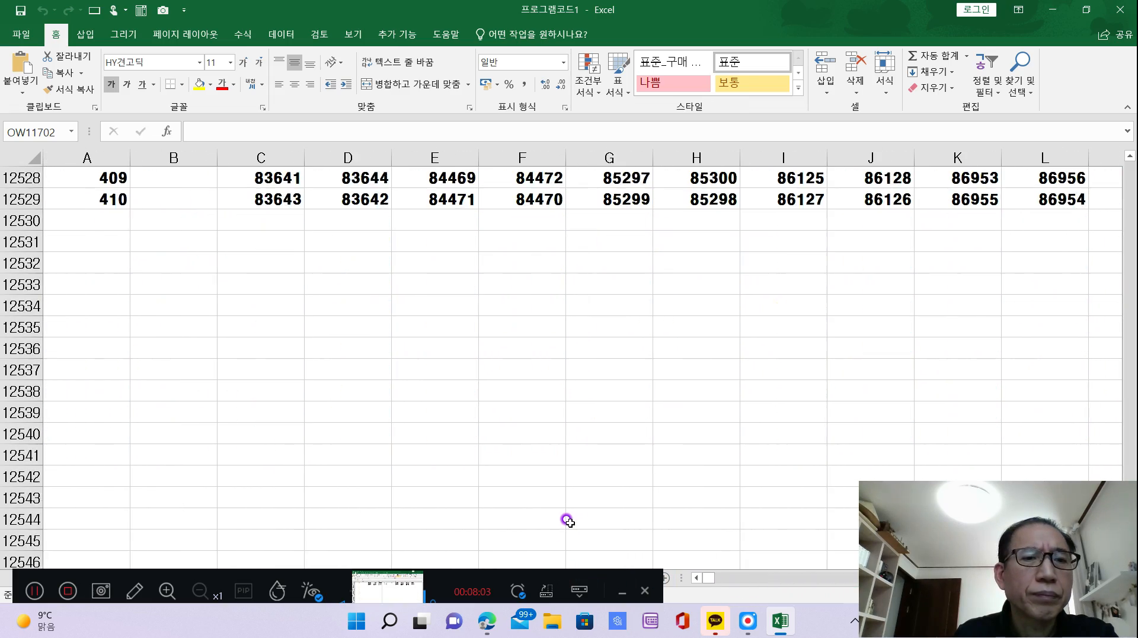
pyautogui.scroll(-3, 567, 514)
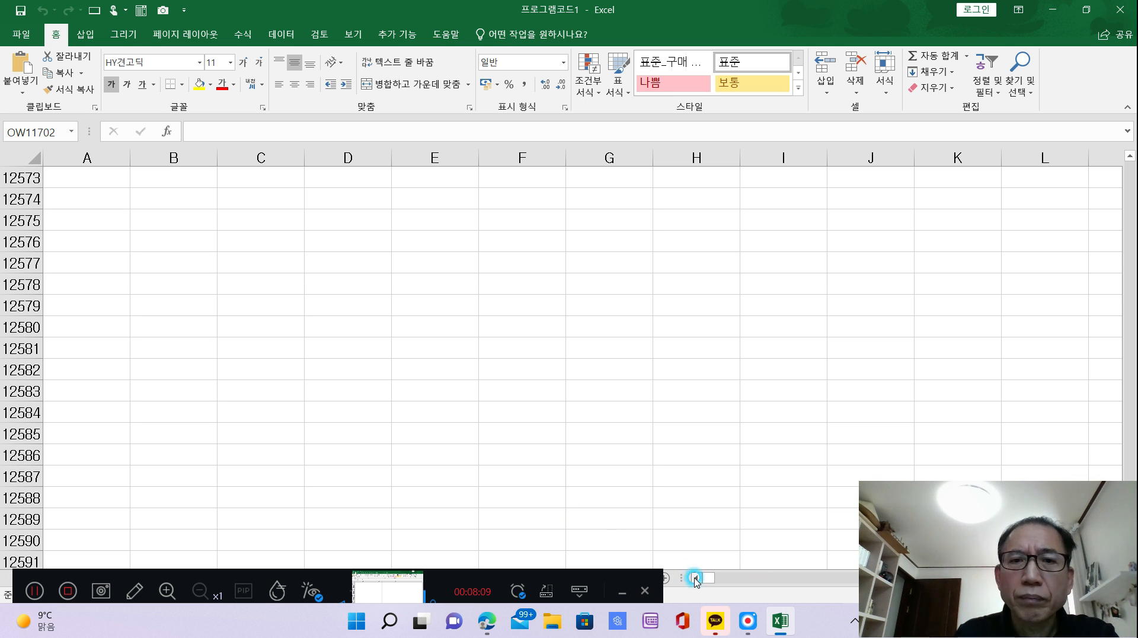
pyautogui.scroll(4, 699, 503)
pyautogui.scroll(-20, 699, 504)
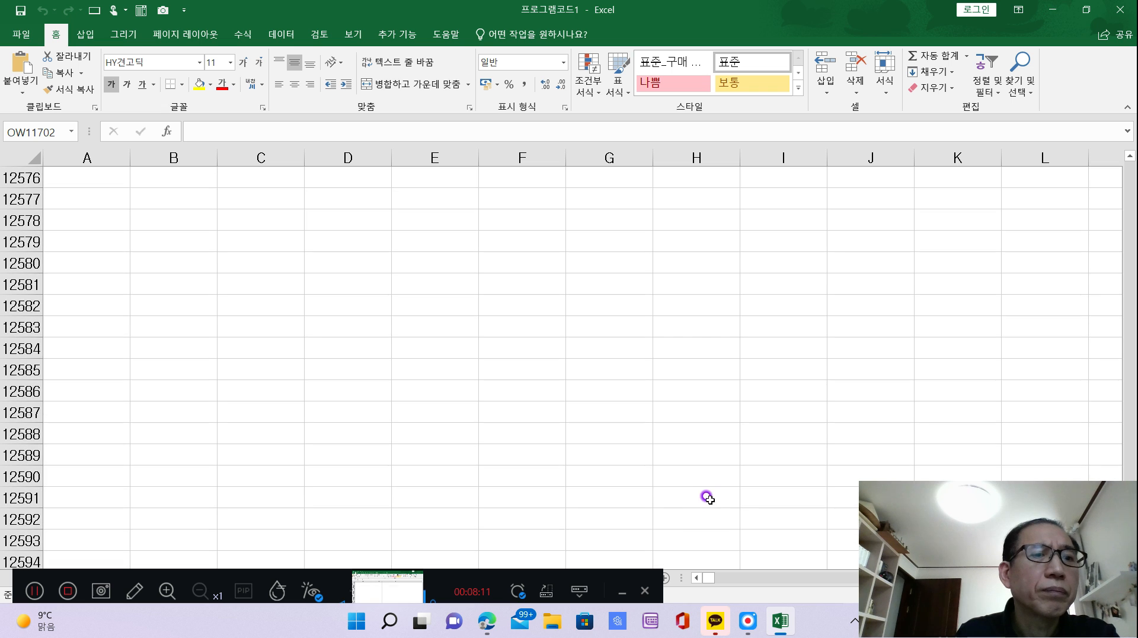
pyautogui.scroll(-20, 795, 482)
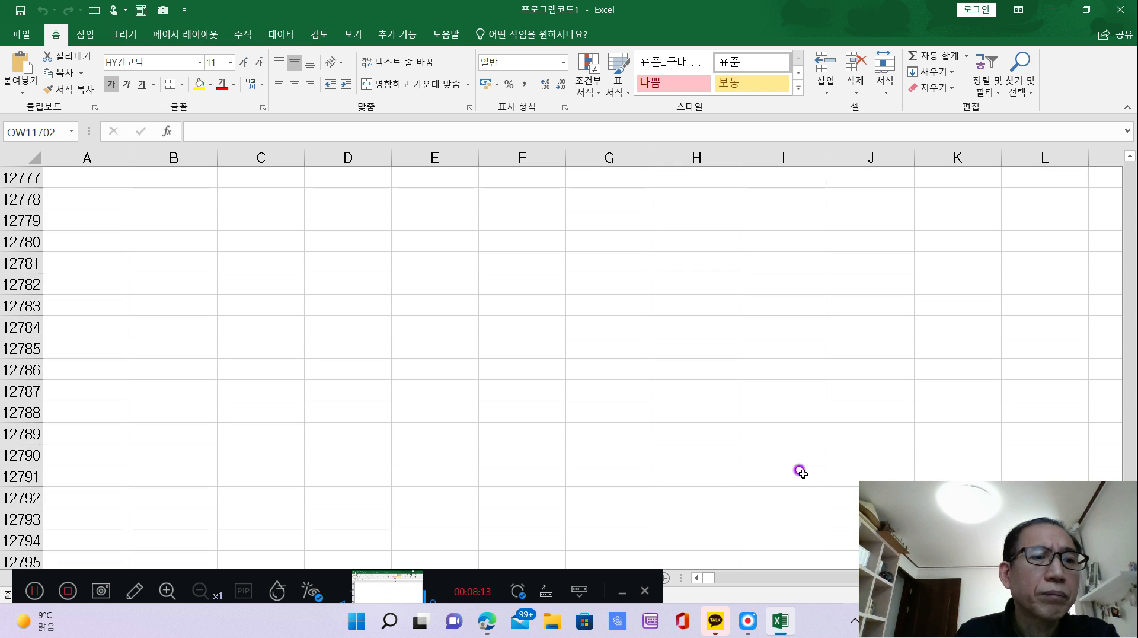
pyautogui.scroll(20, 795, 482)
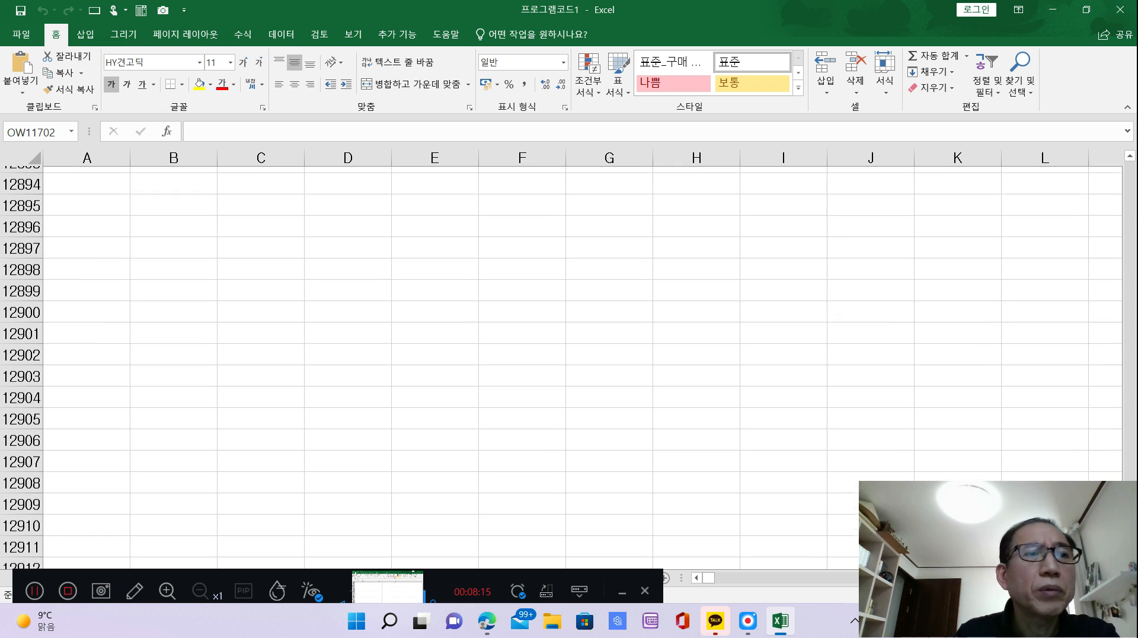
pyautogui.scroll(20, 563, 368)
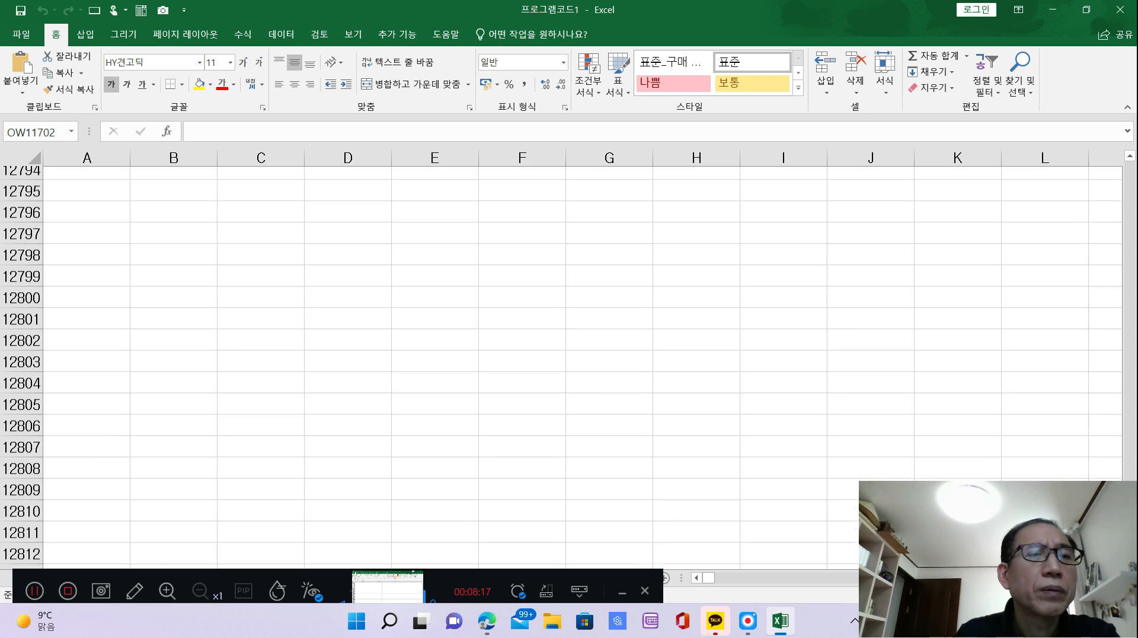
pyautogui.scroll(20, 904, 477)
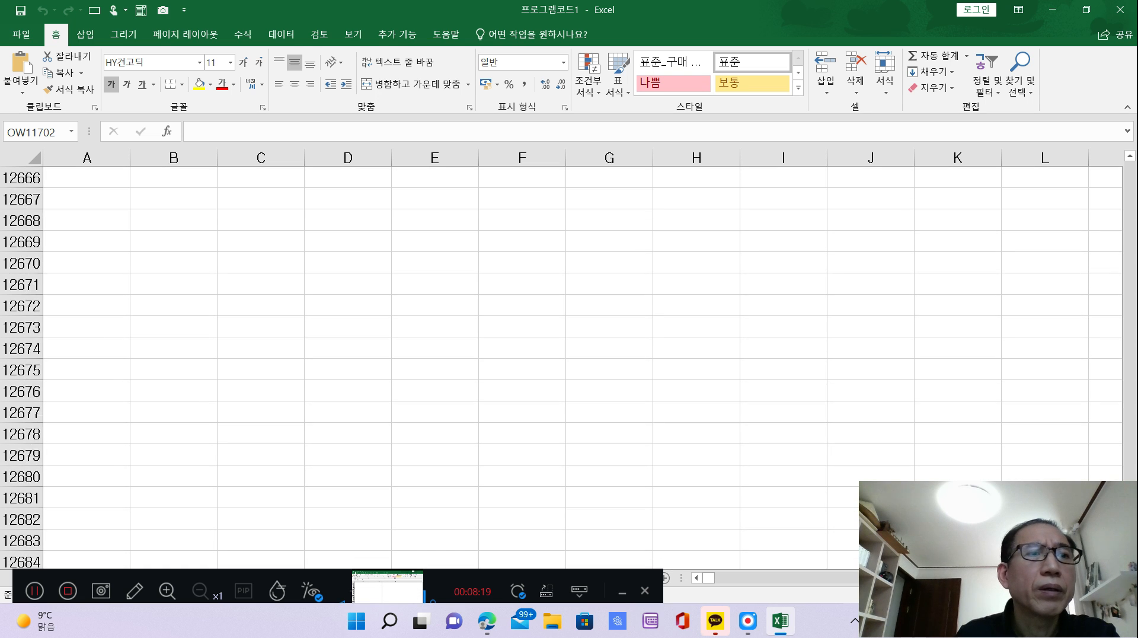
pyautogui.scroll(20, 904, 477)
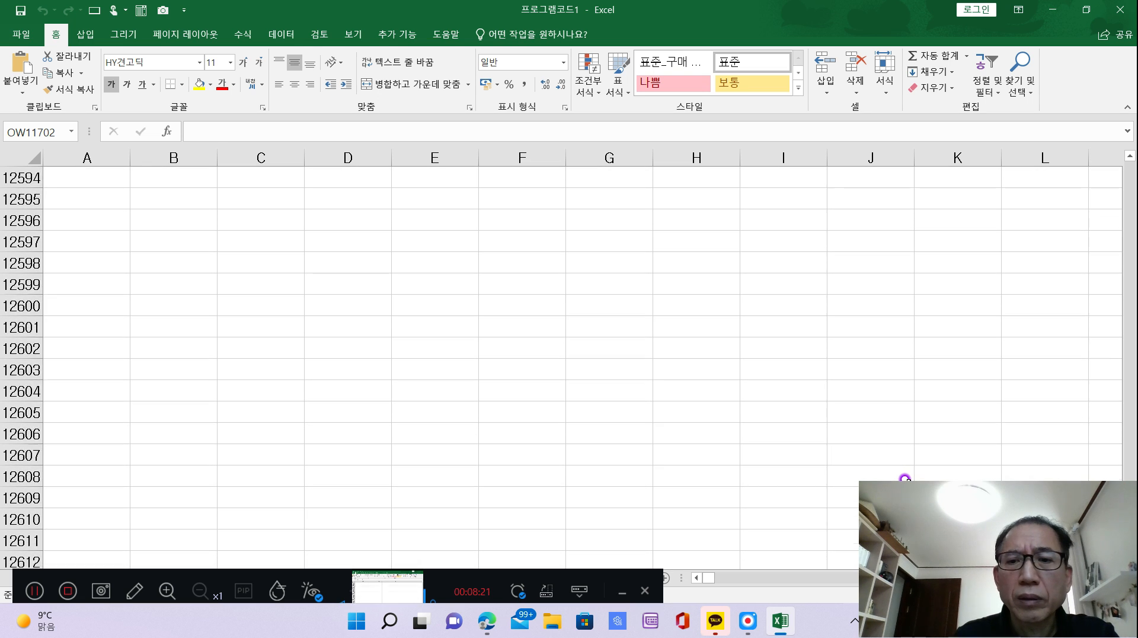
pyautogui.scroll(11, 907, 474)
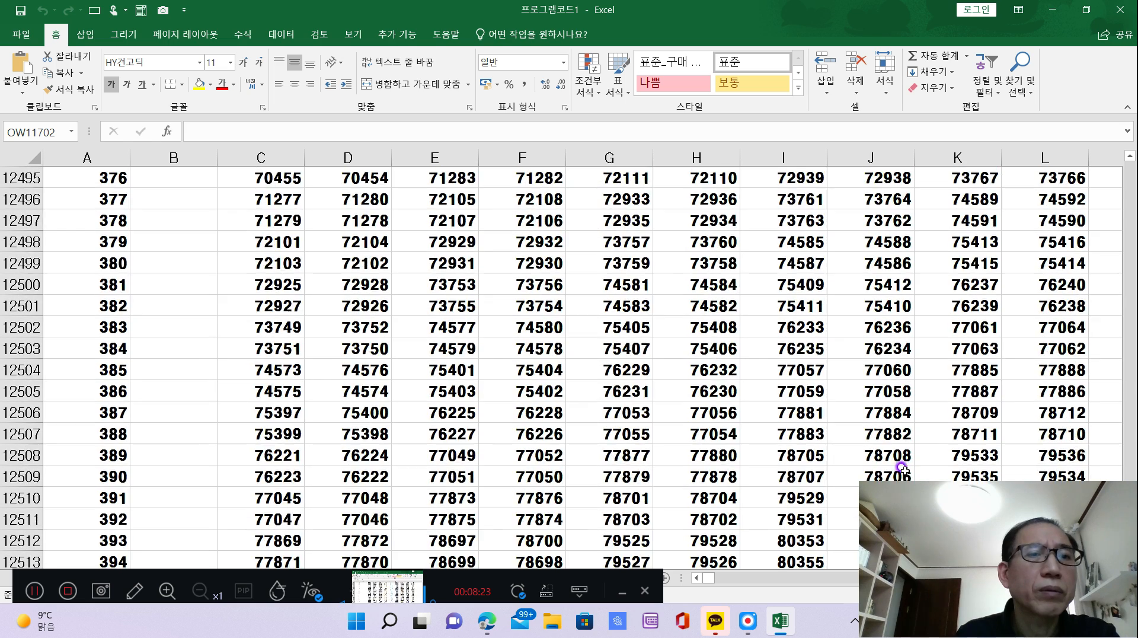
pyautogui.scroll(-10, 893, 465)
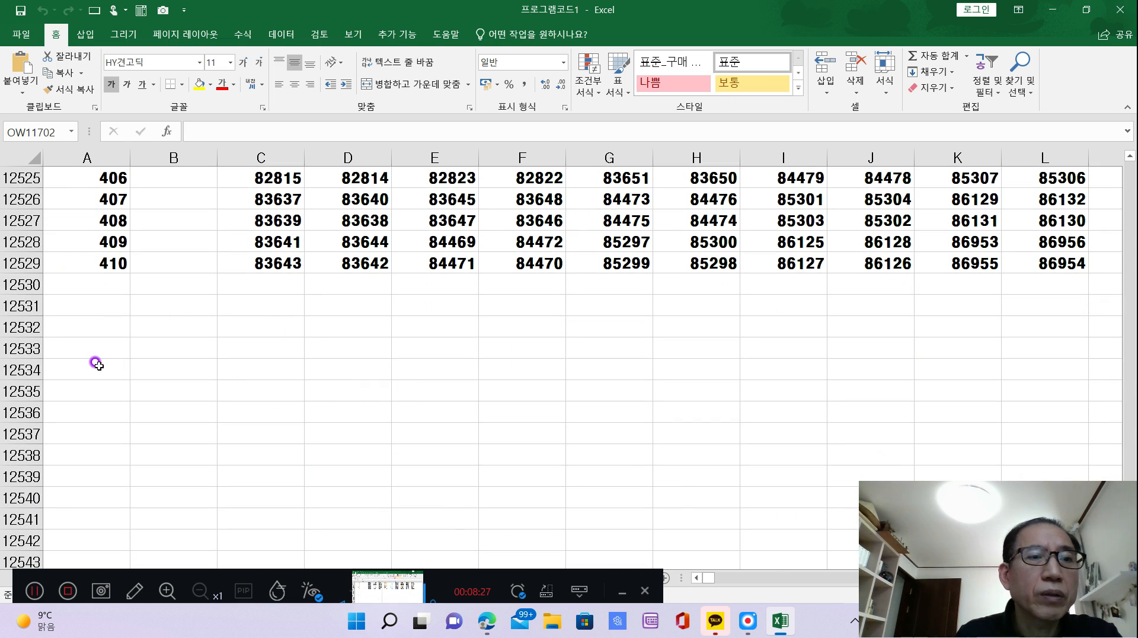
# Enter 410 in cell A12532, below the existing square's row numbers.
pyautogui.click(100, 331)
pyautogui.write('410')
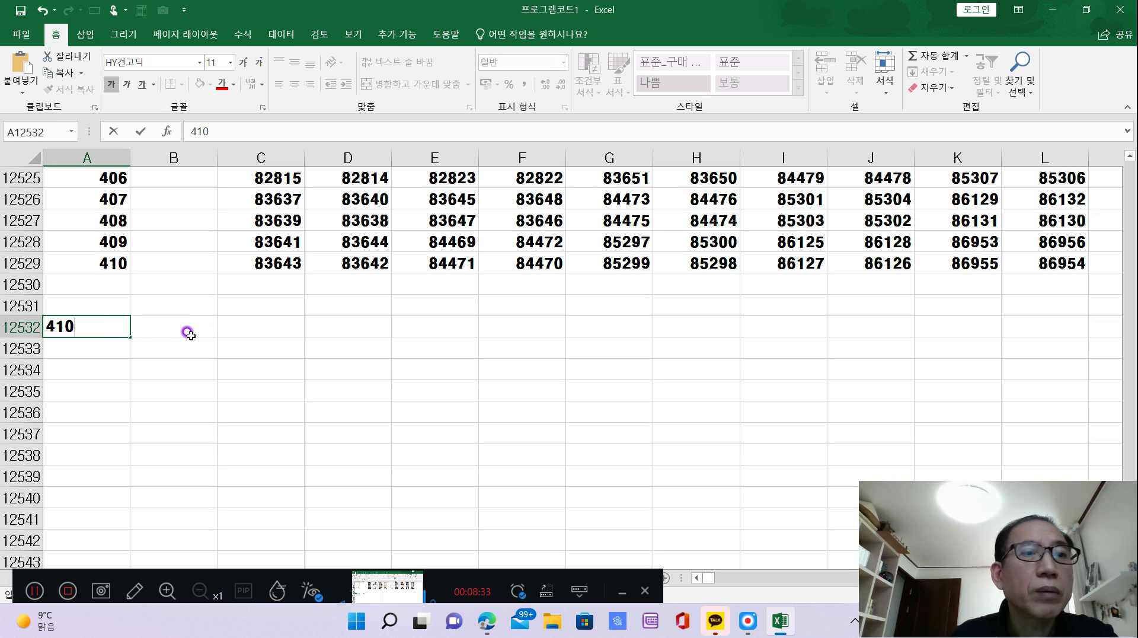
pyautogui.click(172, 386)
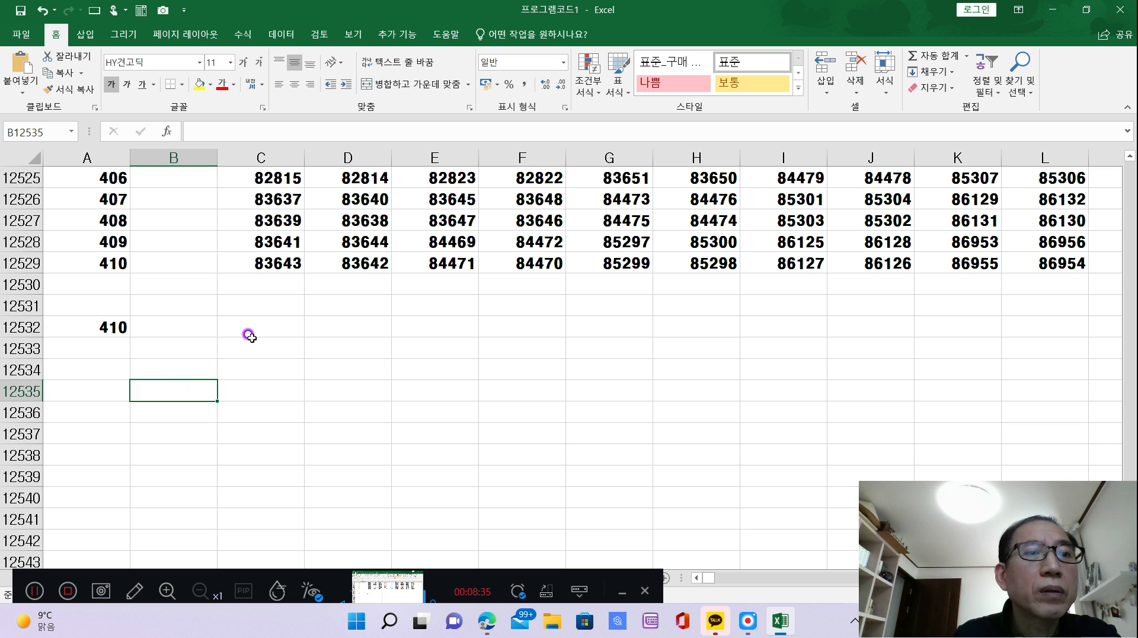
# Paste the copied magic square output starting at cell C12532, matching the destination formatting.
pyautogui.scroll(3, 272, 360)
pyautogui.scroll(-1, 274, 359)
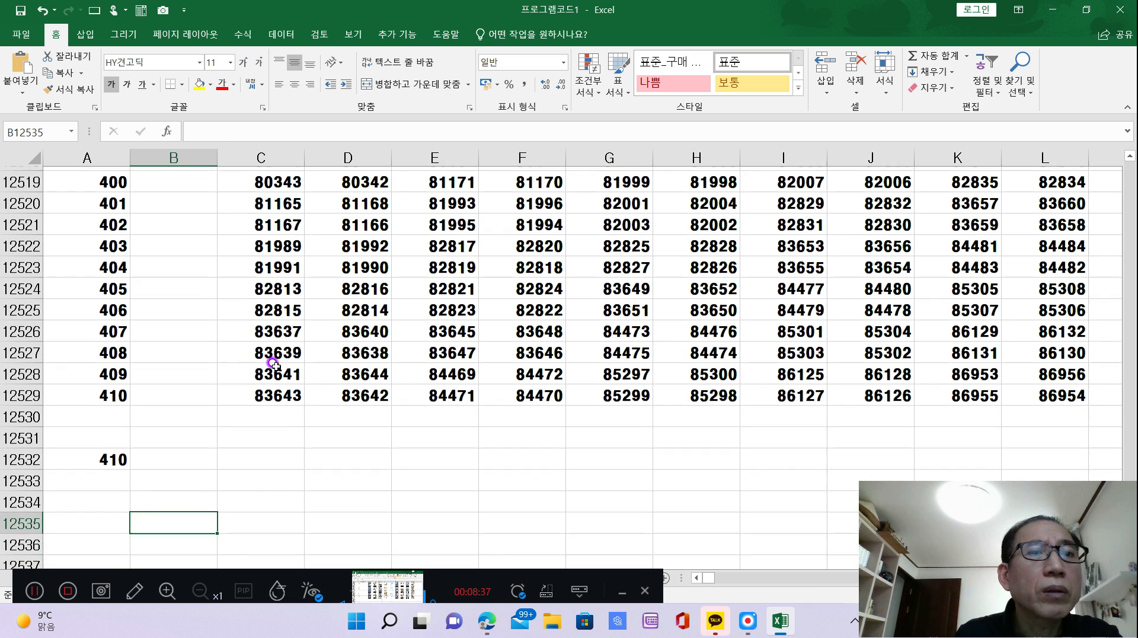
pyautogui.scroll(-2, 277, 357)
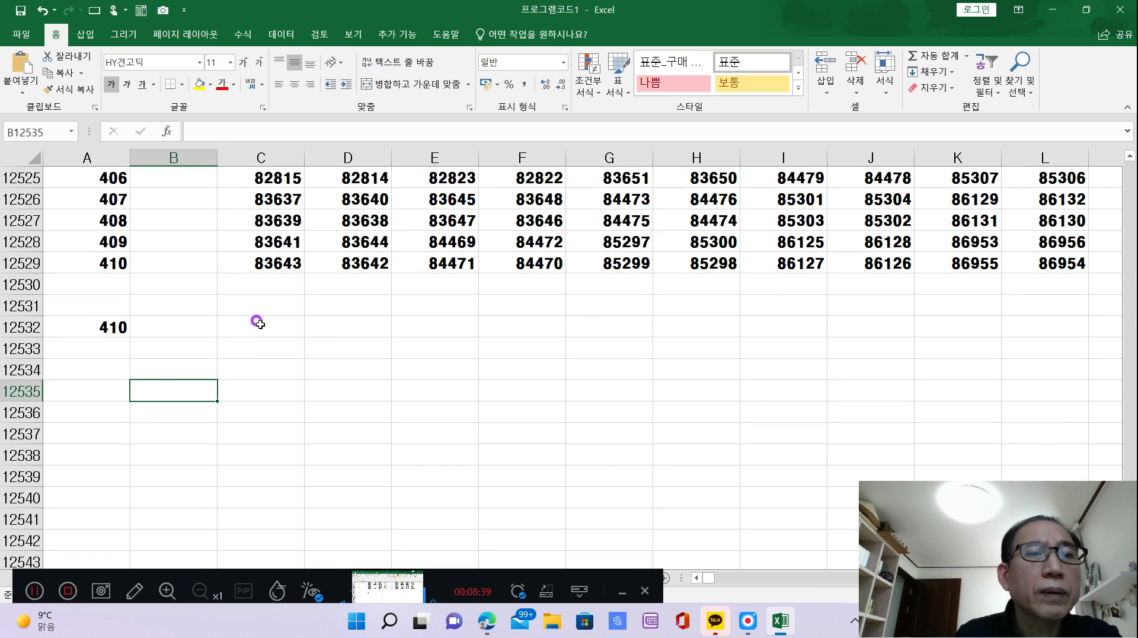
pyautogui.click(259, 323)
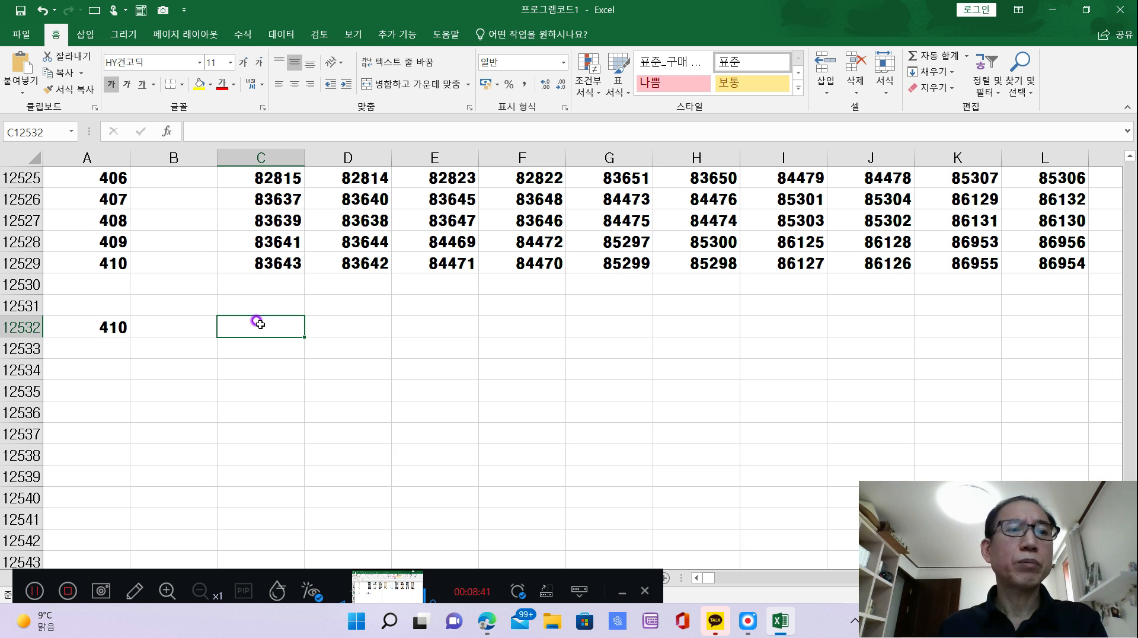
pyautogui.rightClick(259, 323)
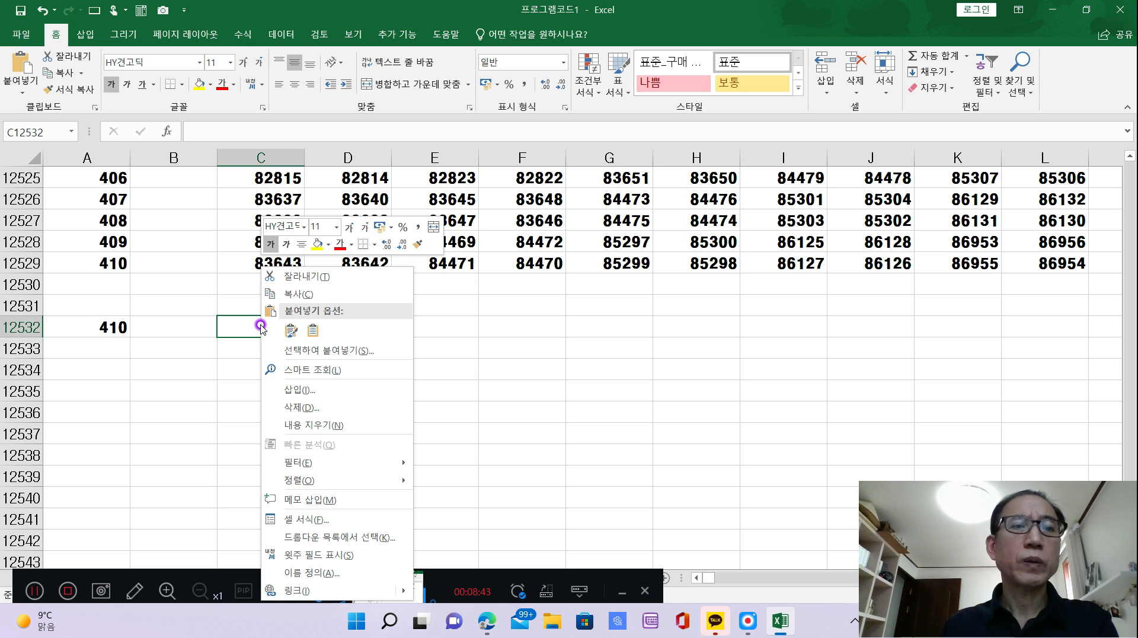
pyautogui.click(313, 330)
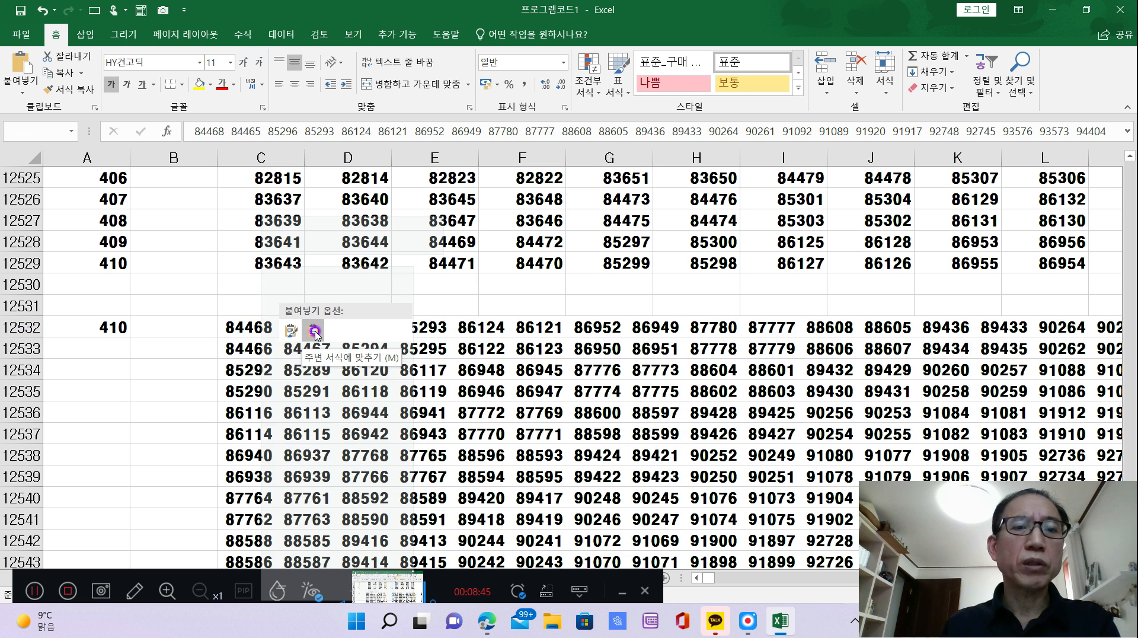
pyautogui.click(313, 331)
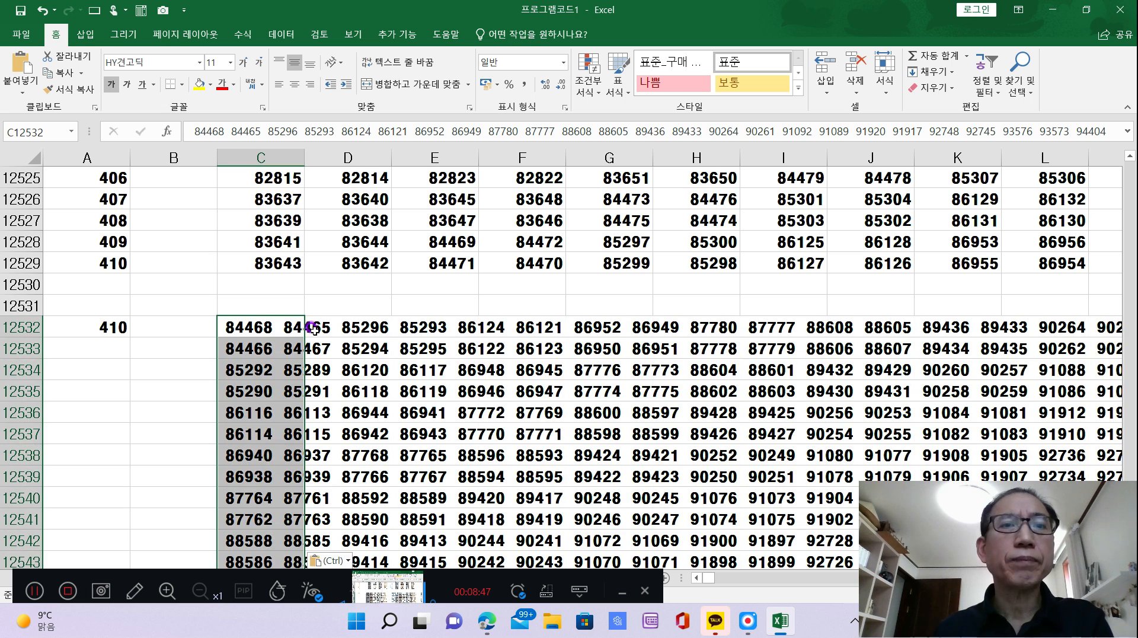
# Split the pasted rows into separate columns with Text to Columns using fixed width, replacing the existing data.
pyautogui.click(283, 36)
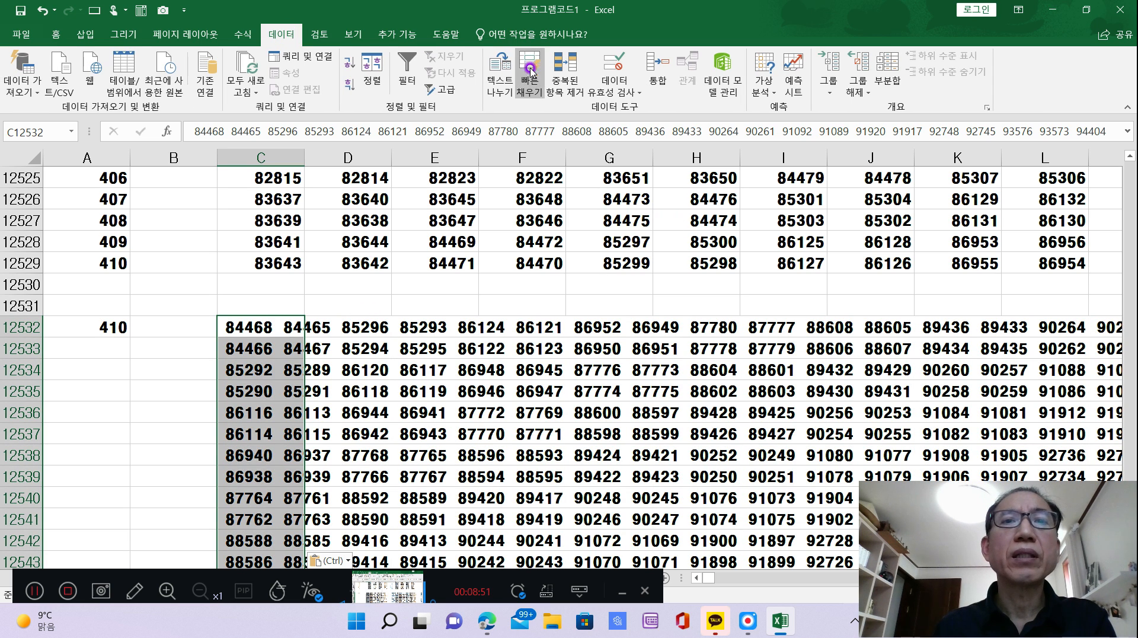
pyautogui.click(505, 80)
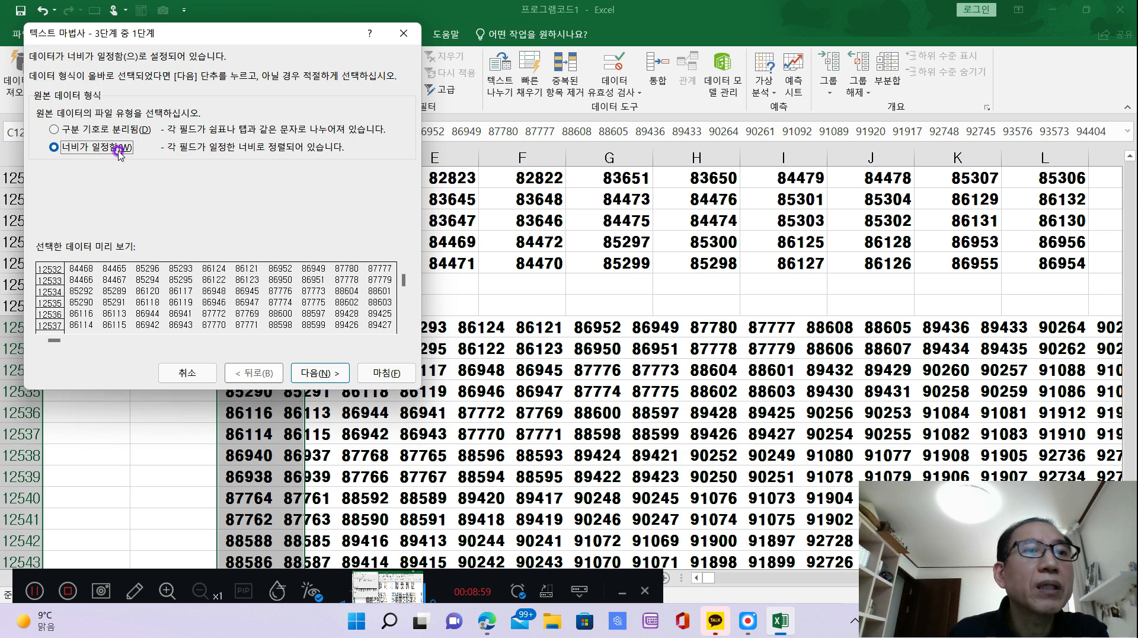
pyautogui.click(314, 374)
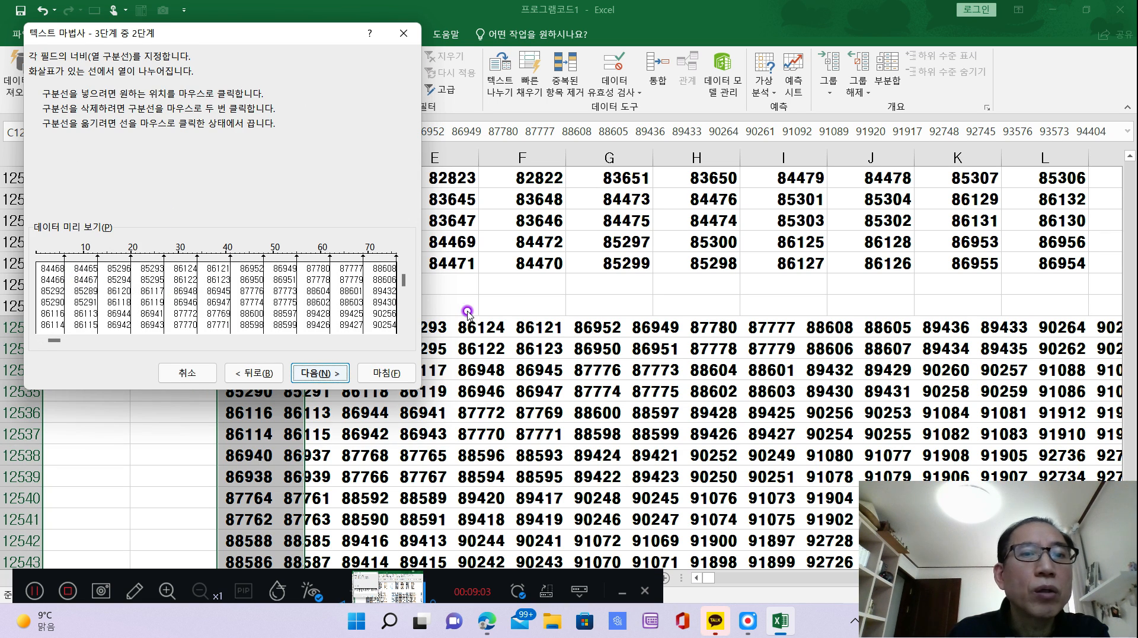
pyautogui.click(386, 373)
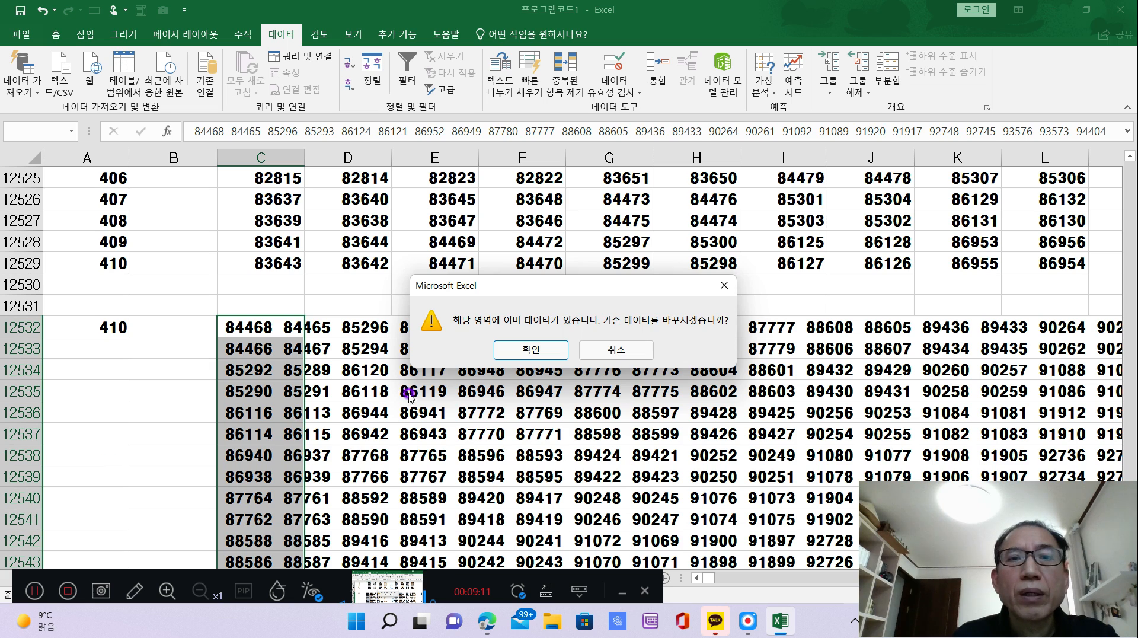
pyautogui.click(538, 349)
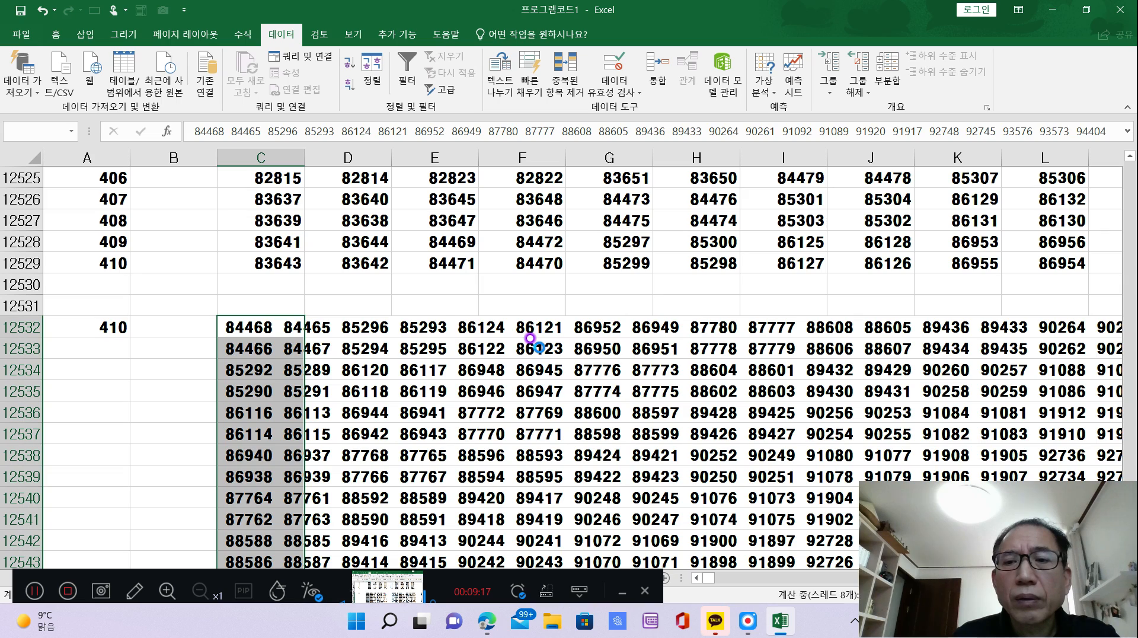
# Enter the order 410 in cell B12532, beside the first row of the pasted square.
pyautogui.click(118, 327)
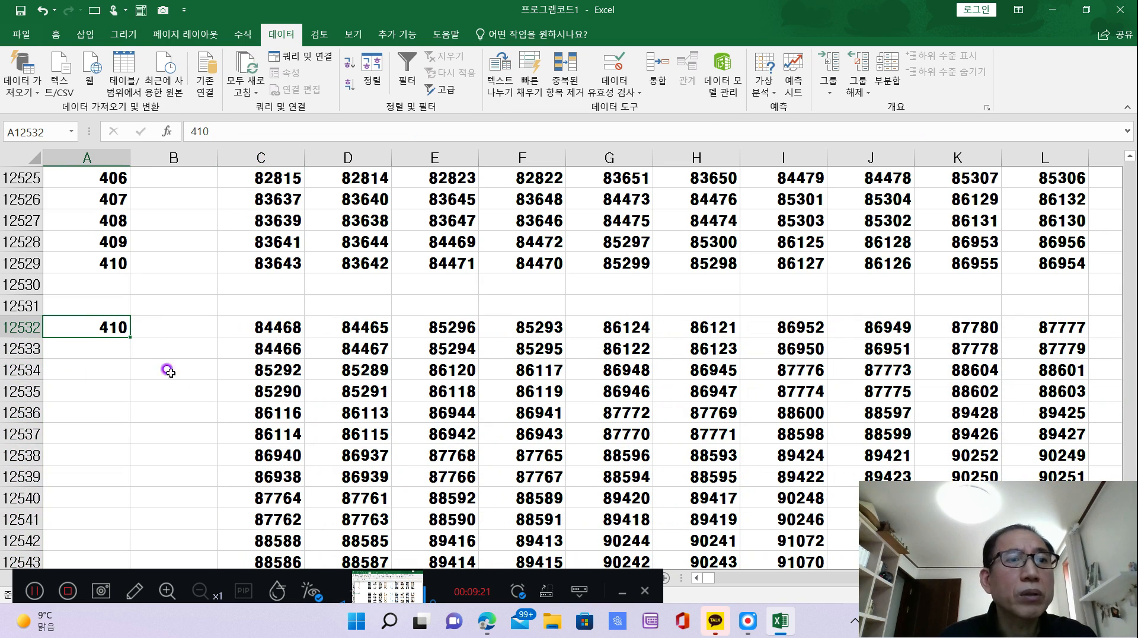
pyautogui.scroll(3, 194, 395)
pyautogui.scroll(-2, 195, 396)
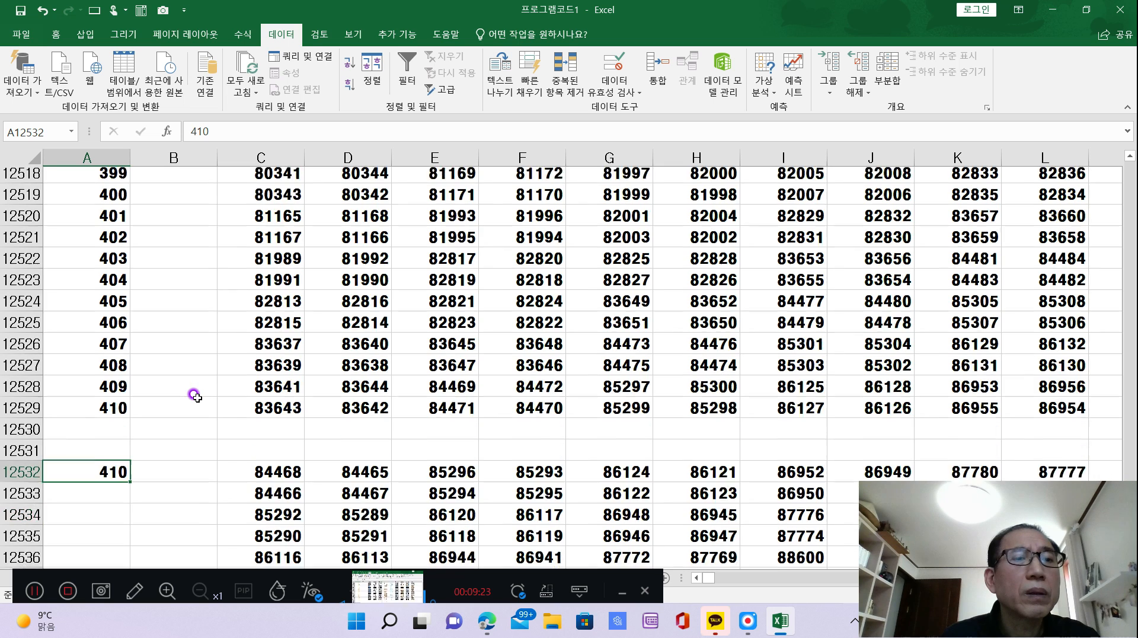
pyautogui.click(185, 390)
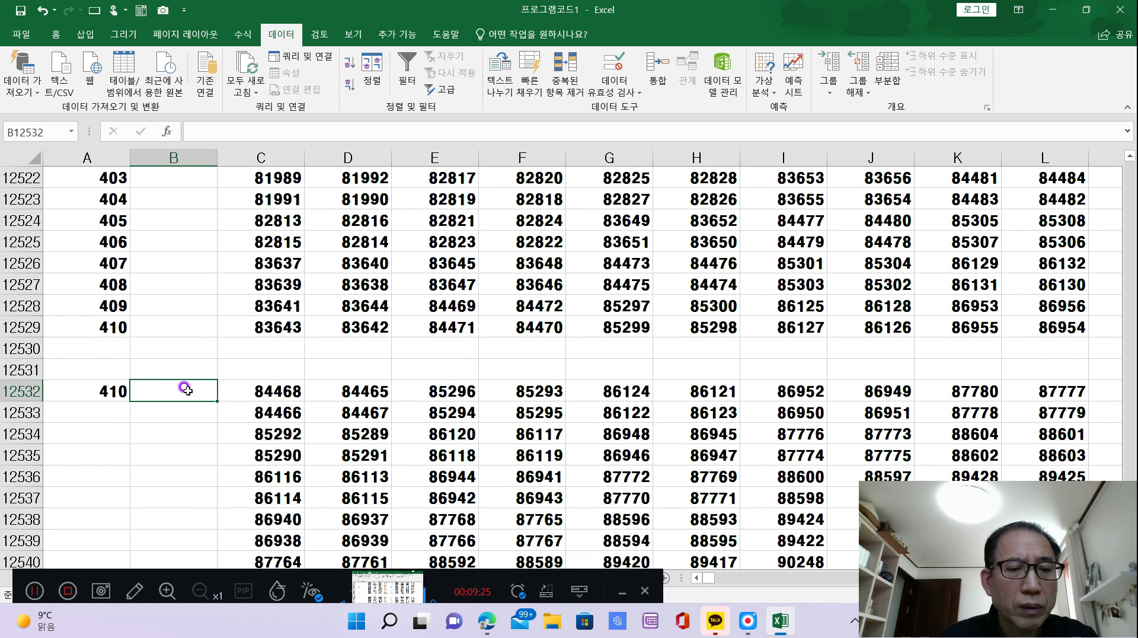
pyautogui.write('4')
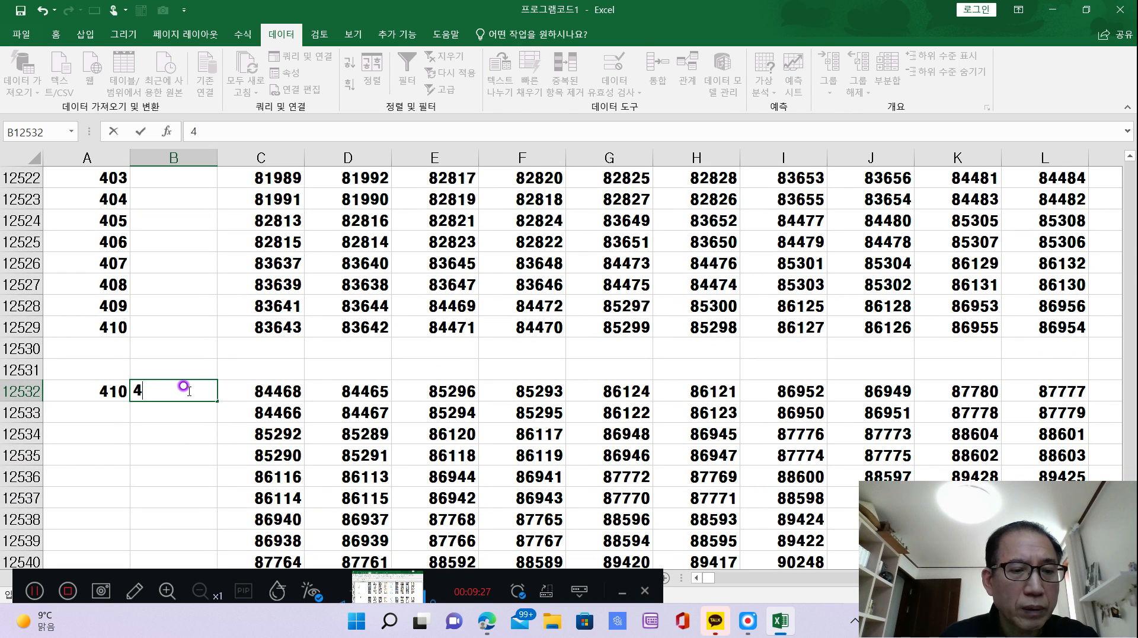
pyautogui.write('10')
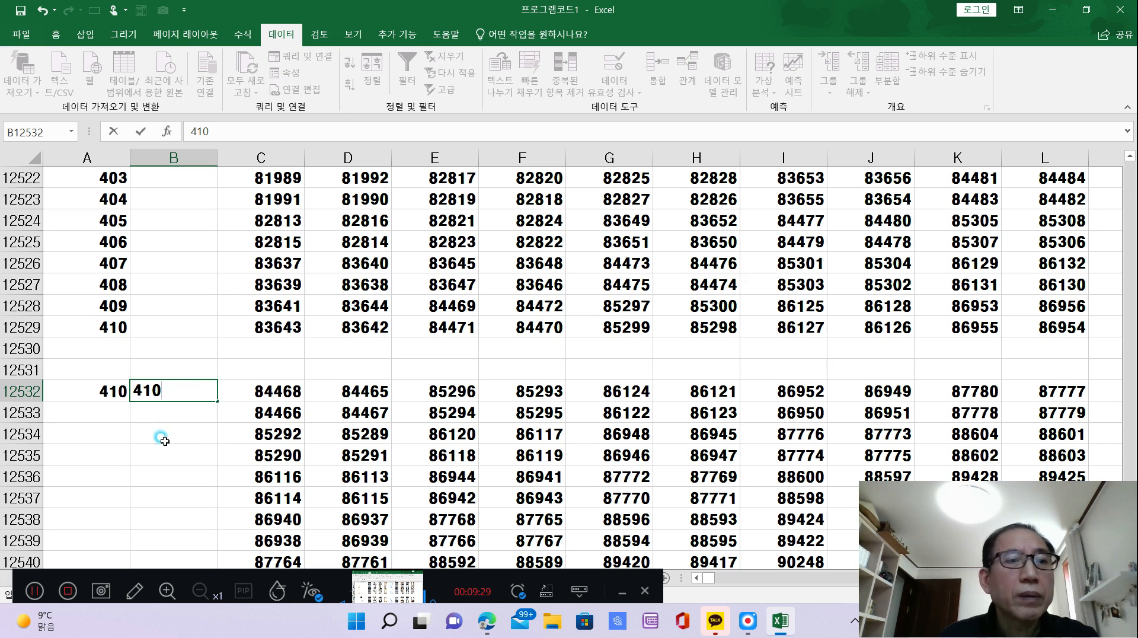
pyautogui.press('Return')
# Number the pasted square's rows in column A, entering 1 in A12532 and 2 in A12533 and extending the series down.
pyautogui.click(119, 391)
pyautogui.write('1')
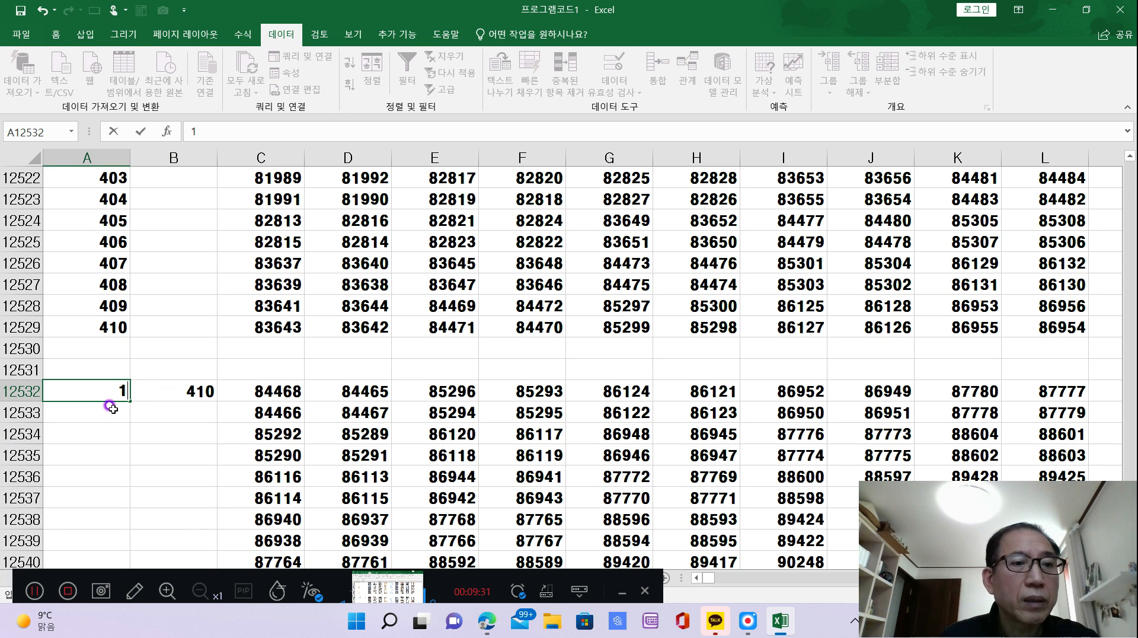
pyautogui.click(108, 412)
pyautogui.write('2')
pyautogui.click(119, 424)
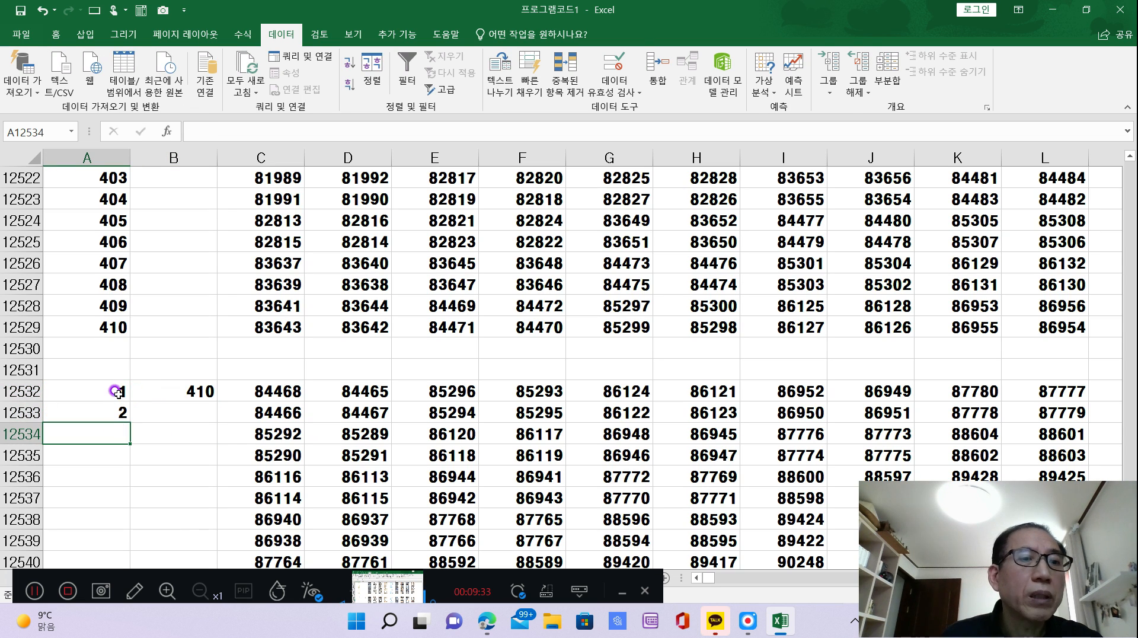
pyautogui.moveTo(112, 390); pyautogui.dragTo(131, 480)
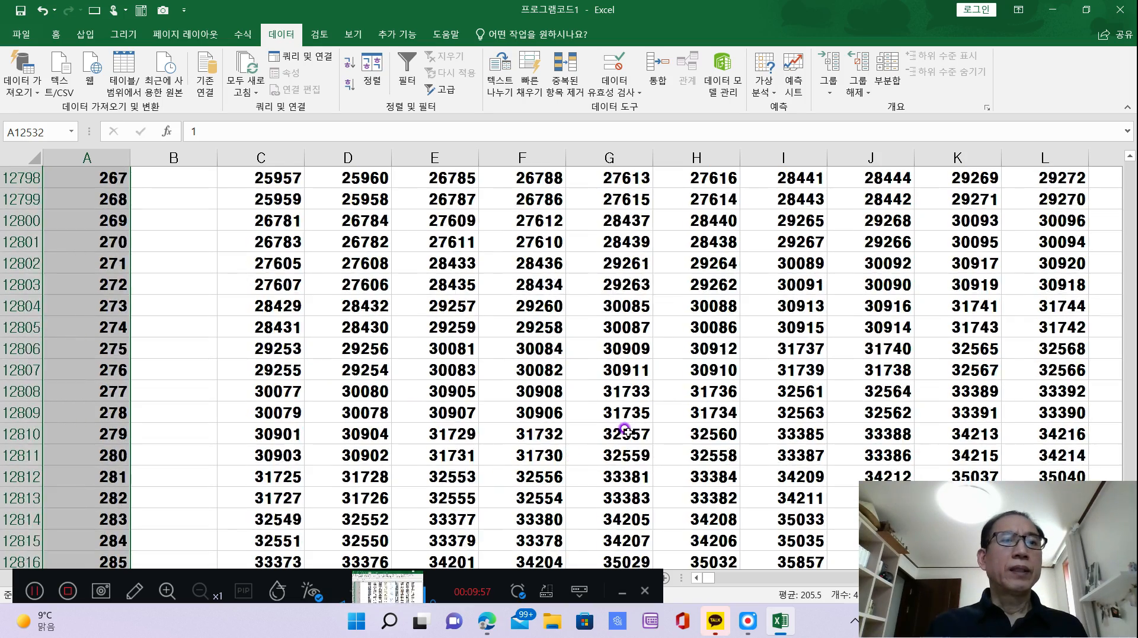
# Inspect the column-sum formula in C12119, above the previous order-410 square.
pyautogui.scroll(20, 702, 409)
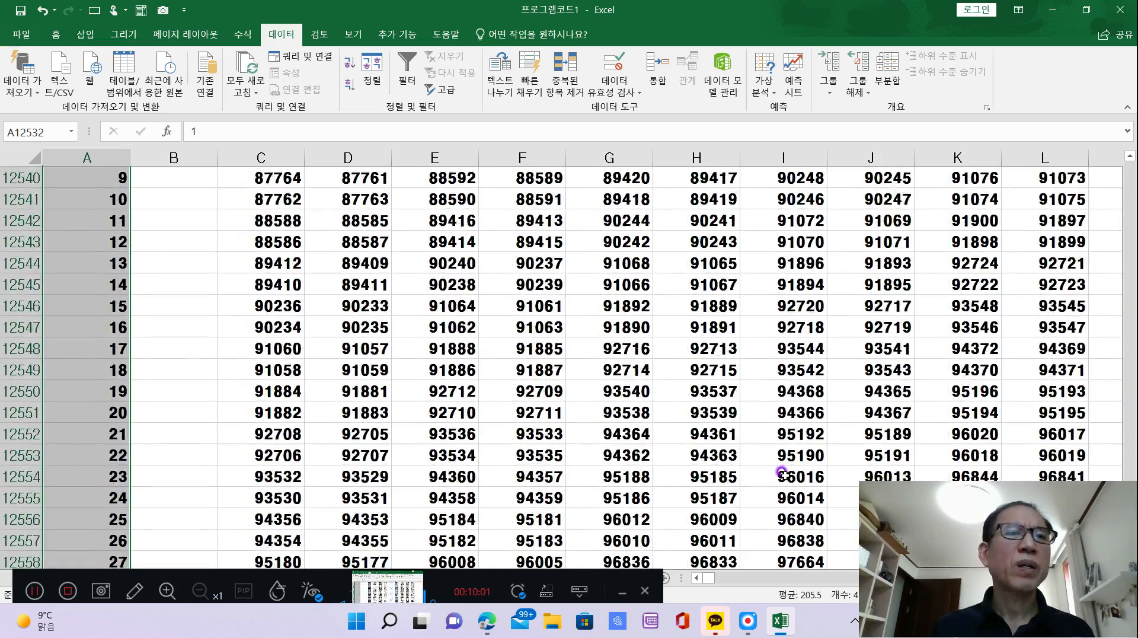
pyautogui.scroll(20, 781, 473)
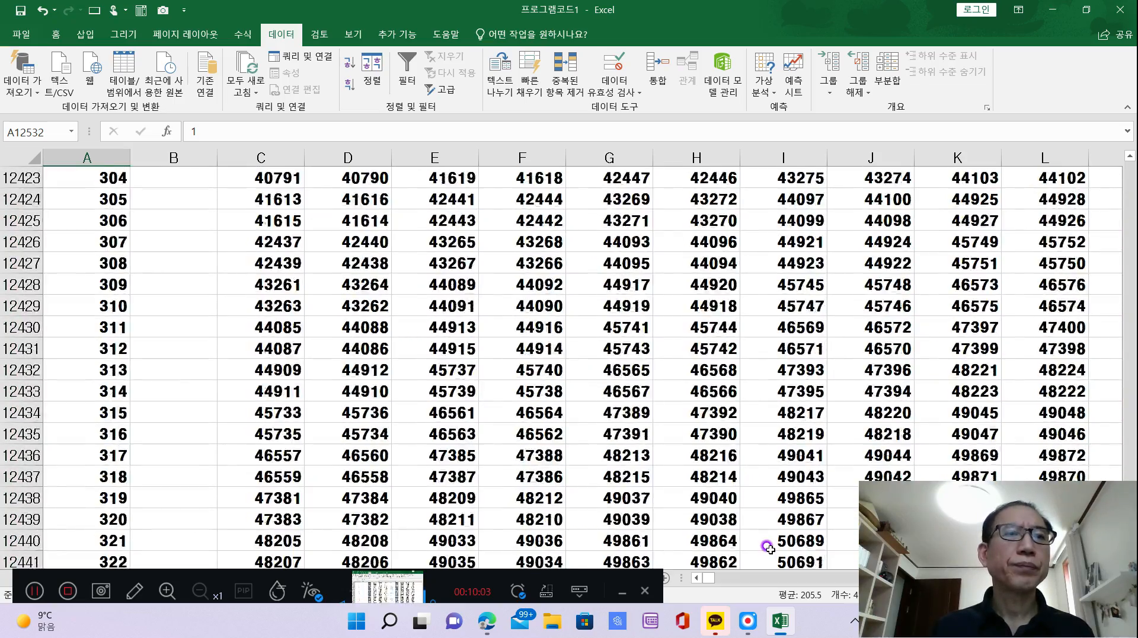
pyautogui.scroll(20, 766, 559)
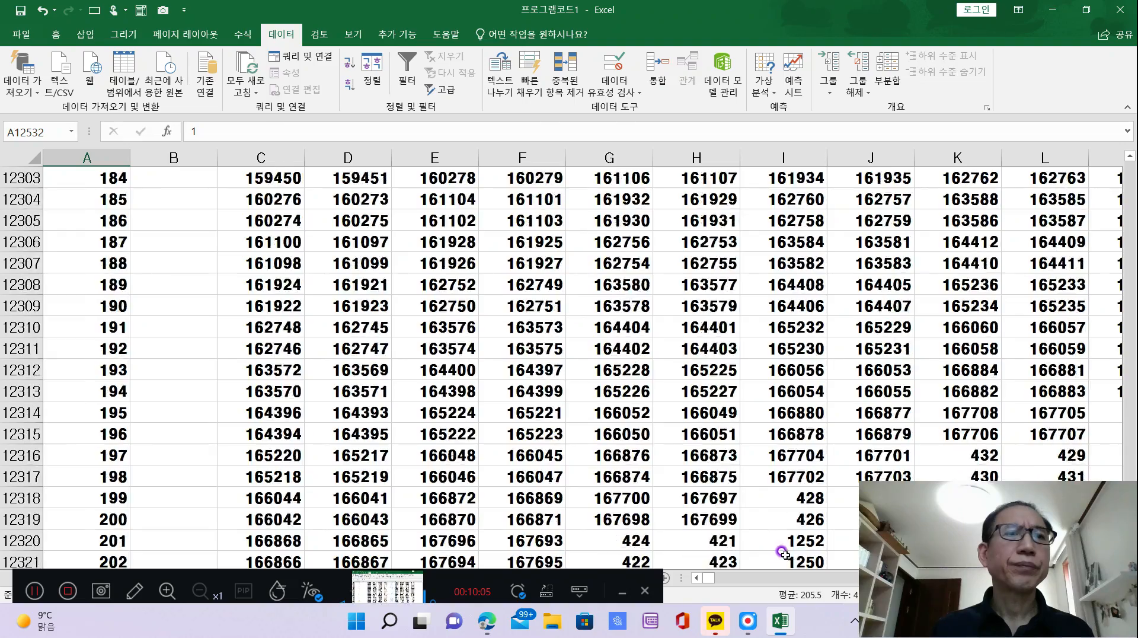
pyautogui.scroll(8, 789, 526)
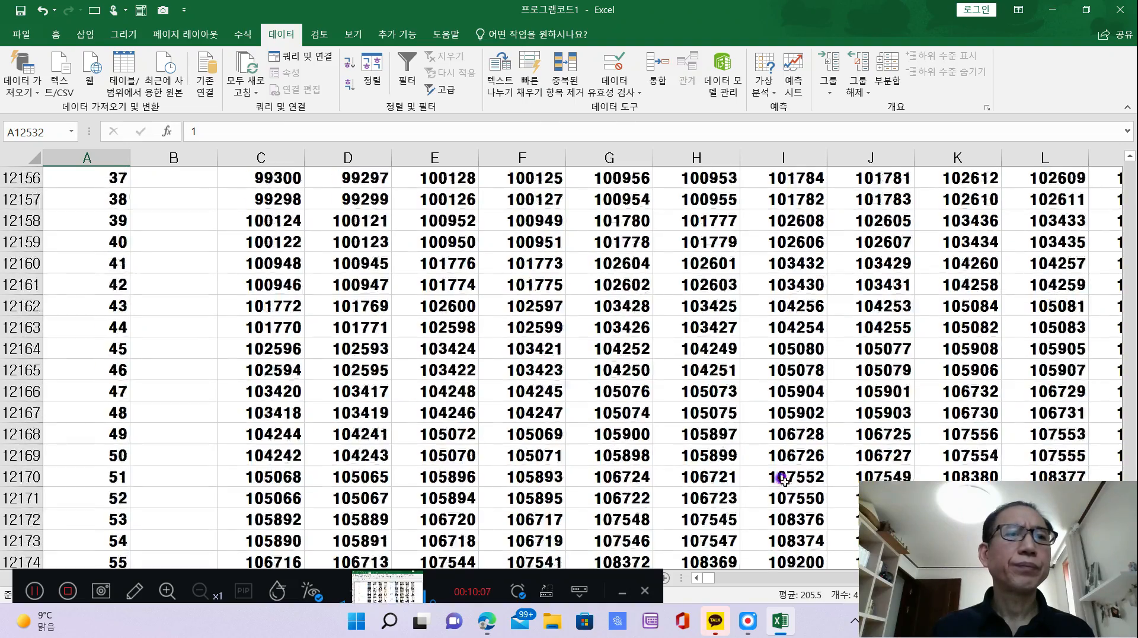
pyautogui.scroll(15, 785, 482)
pyautogui.scroll(-7, 785, 485)
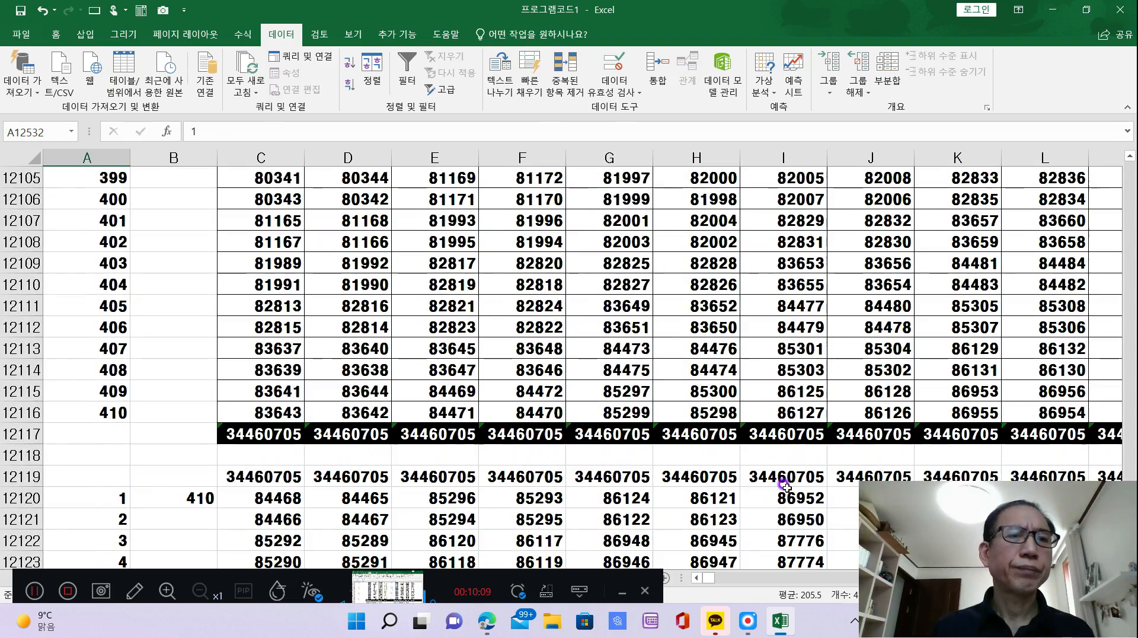
pyautogui.scroll(-1, 785, 486)
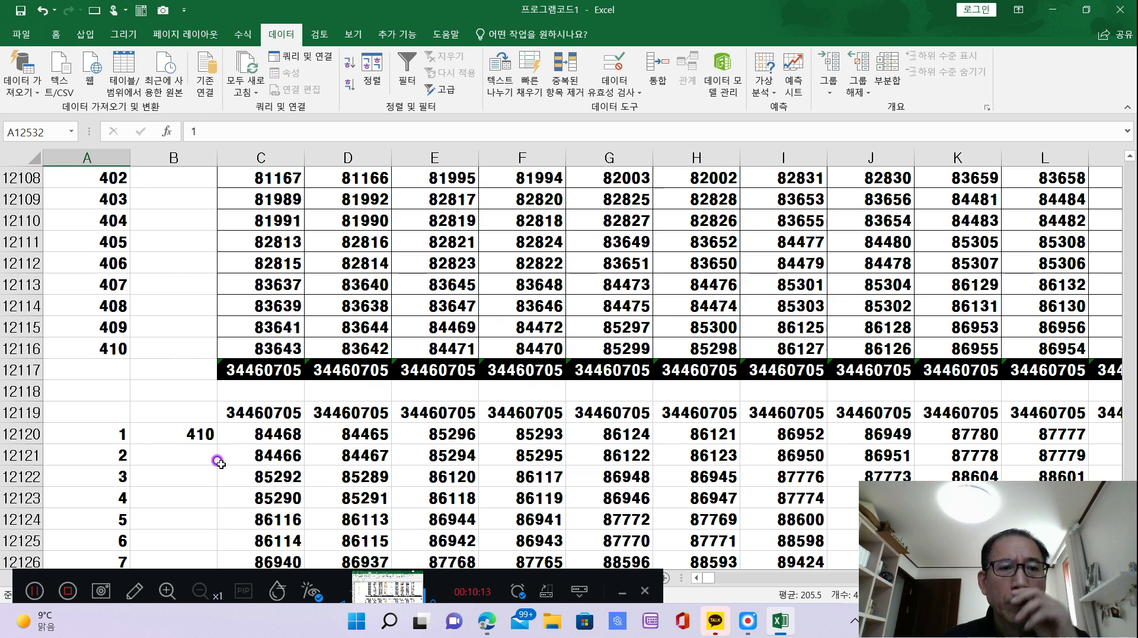
pyautogui.click(292, 412)
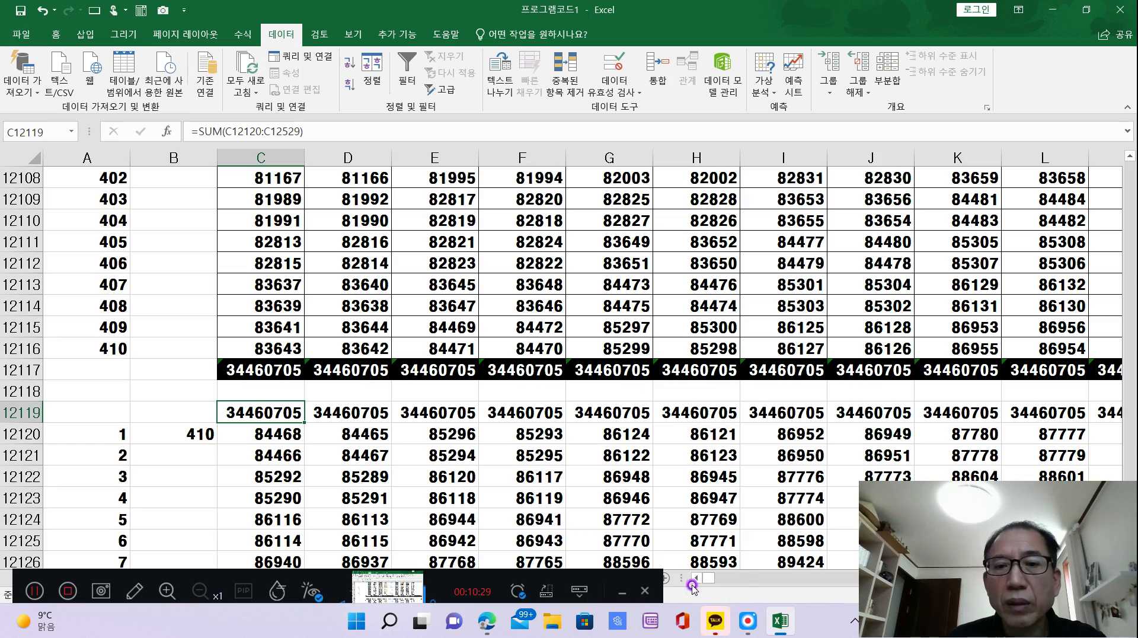
# Inspect the SUMPRODUCT/OFFSET diagonal-sum formula in OW12119, at the upper end of the previous square's row sums.
pyautogui.moveTo(717, 577); pyautogui.dragTo(1111, 585)
pyautogui.scroll(-2, 560, 368)
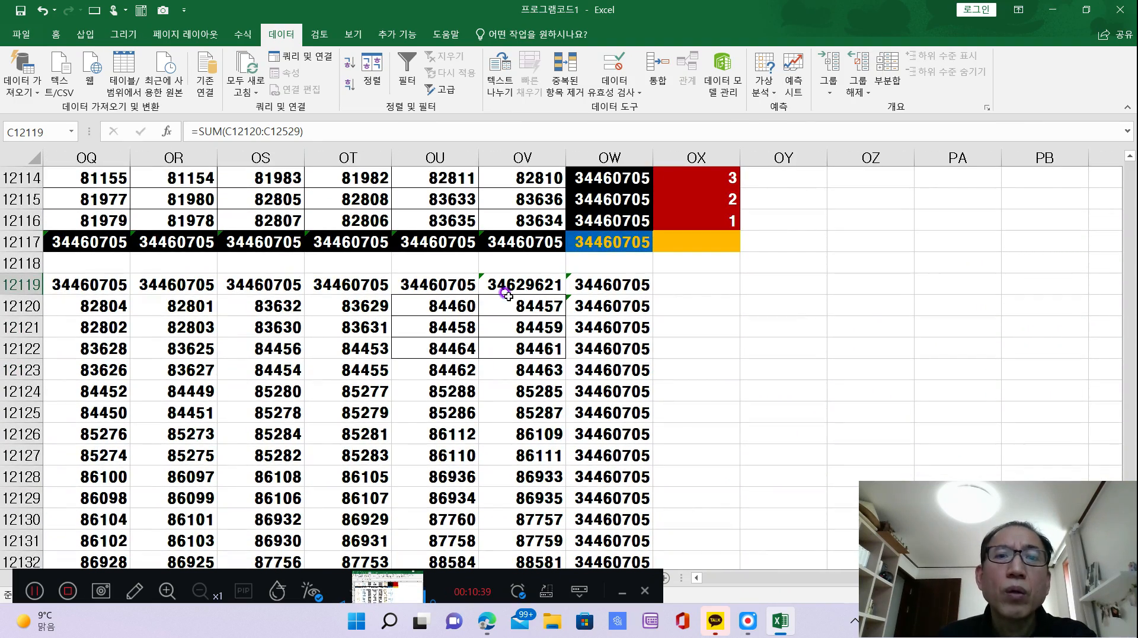
pyautogui.click(610, 286)
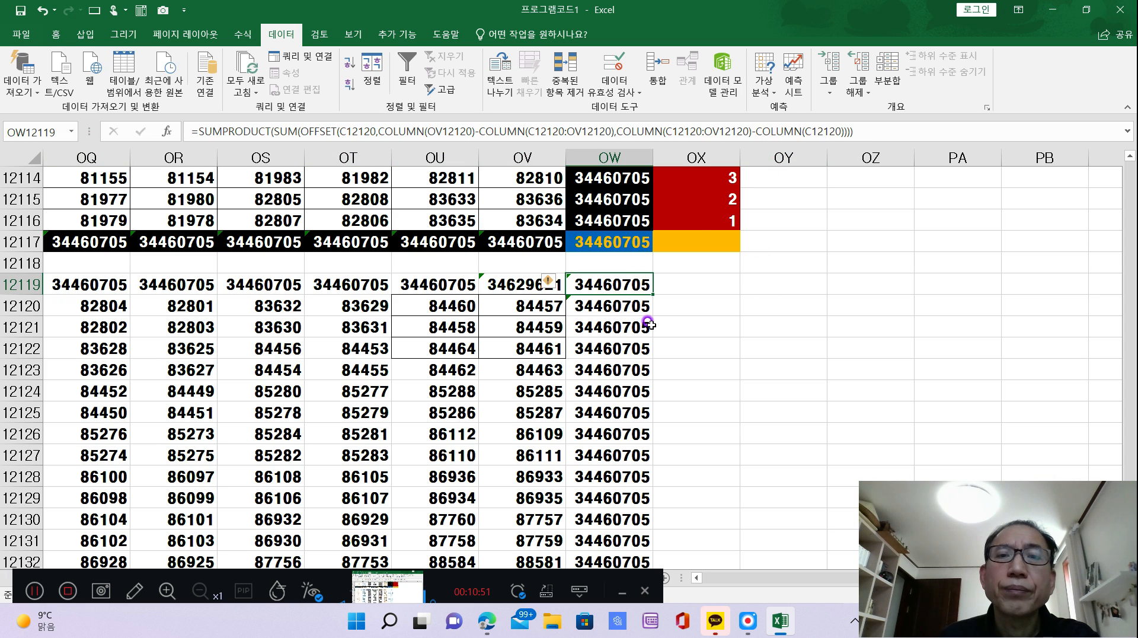
# Inspect the SUMPRODUCT diagonal-sum formula in OW12530, below the previous square's row sums.
pyautogui.scroll(-20, 650, 324)
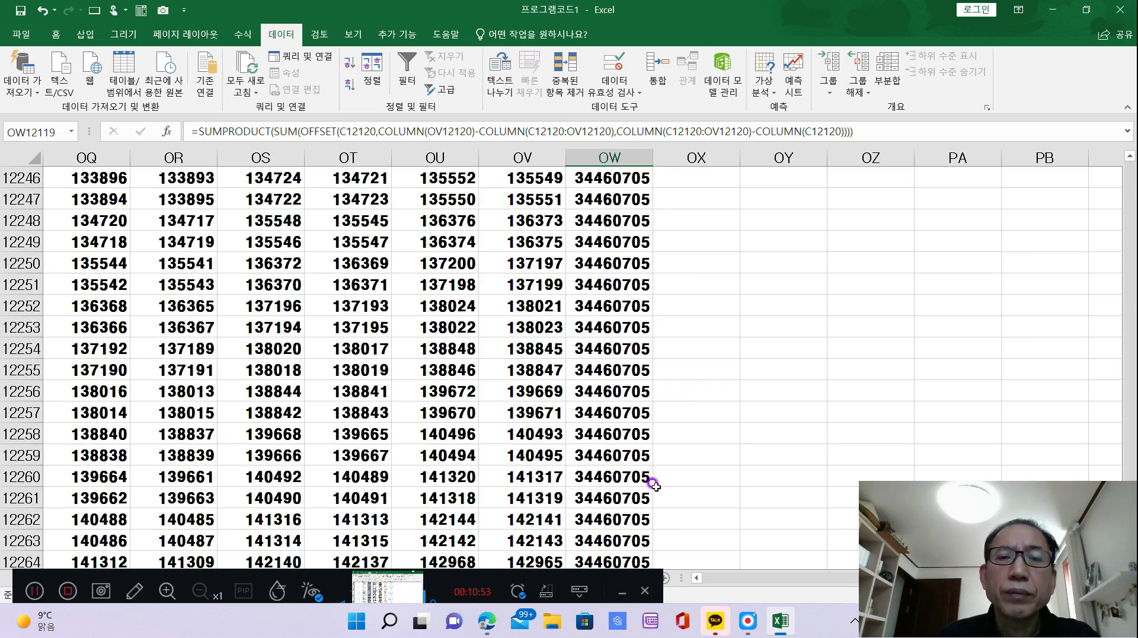
pyautogui.scroll(-20, 653, 485)
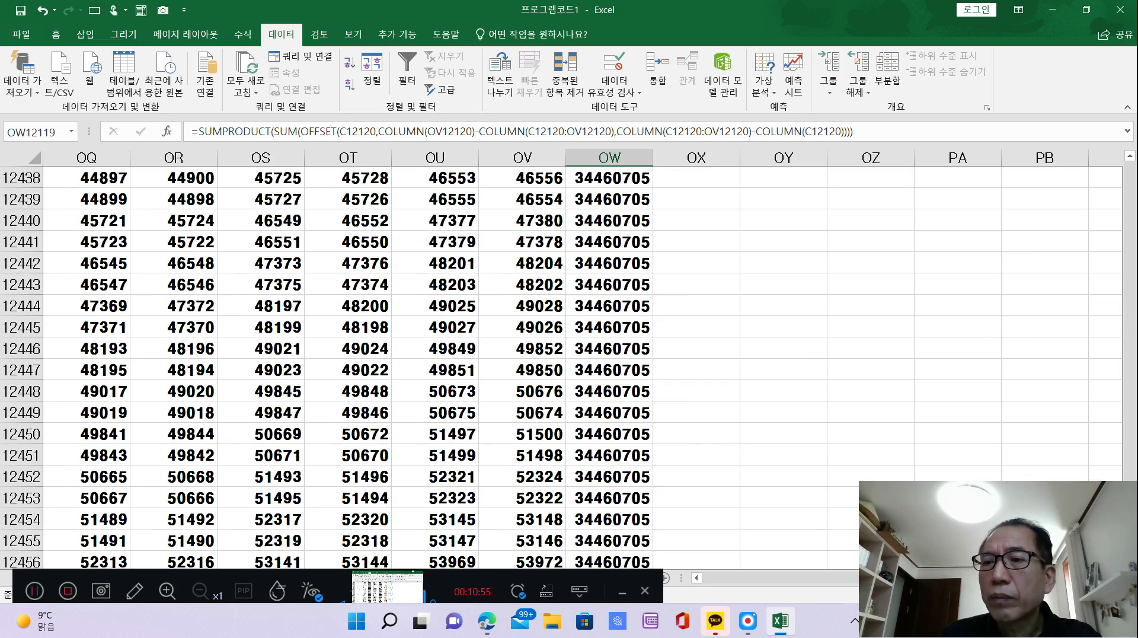
pyautogui.scroll(-7, 561, 368)
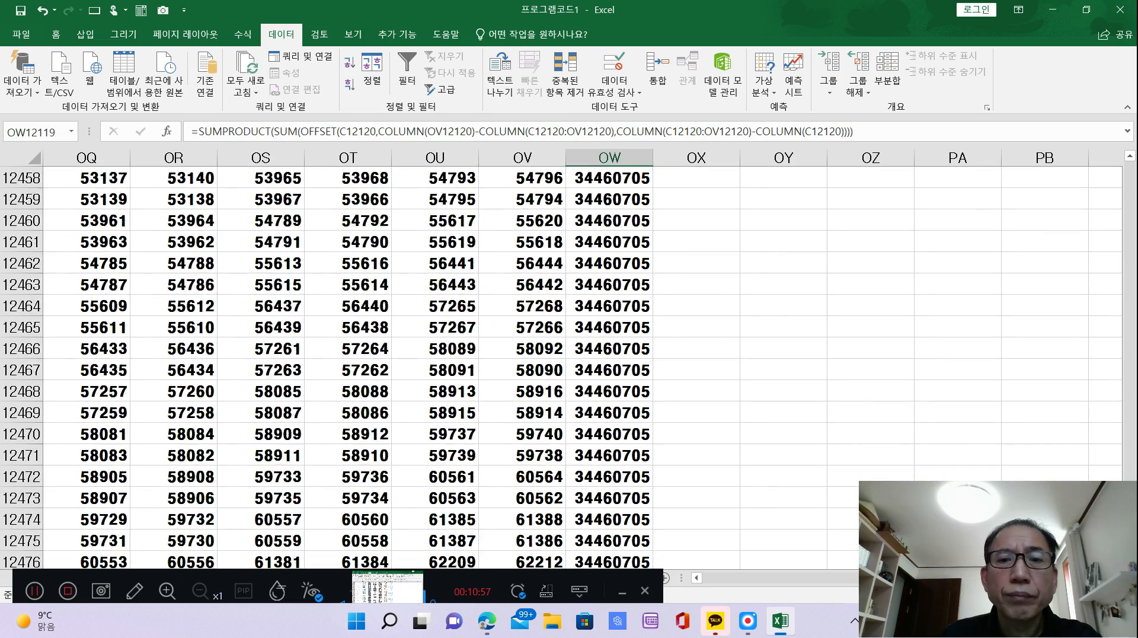
pyautogui.scroll(-11, 332, 367)
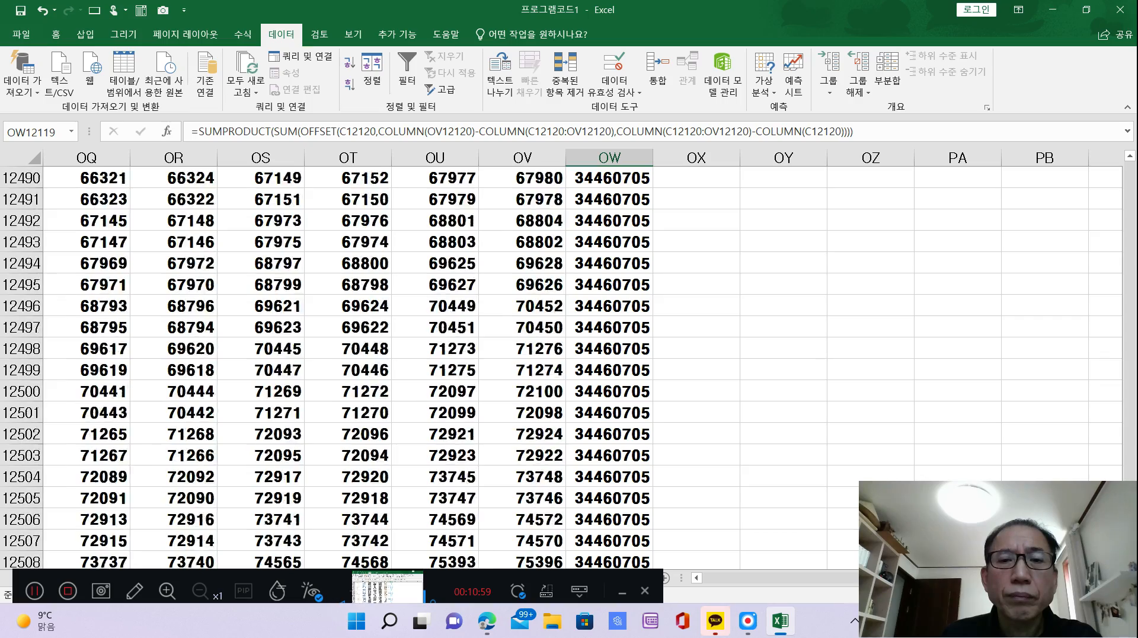
pyautogui.scroll(-11, 331, 367)
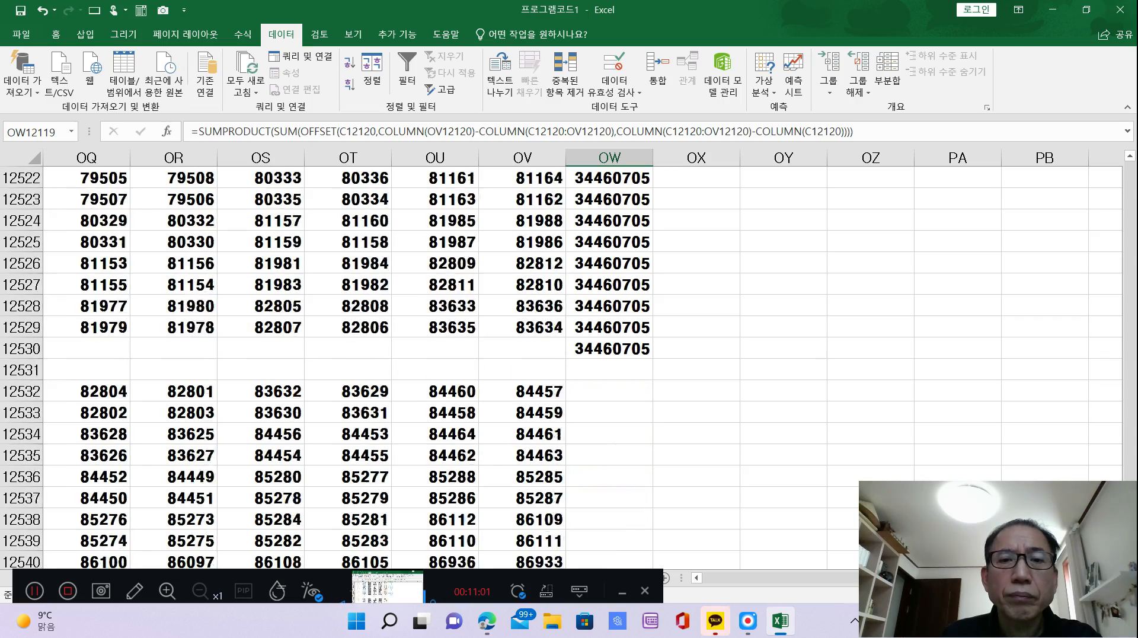
pyautogui.scroll(-1, 880, 432)
pyautogui.click(839, 414)
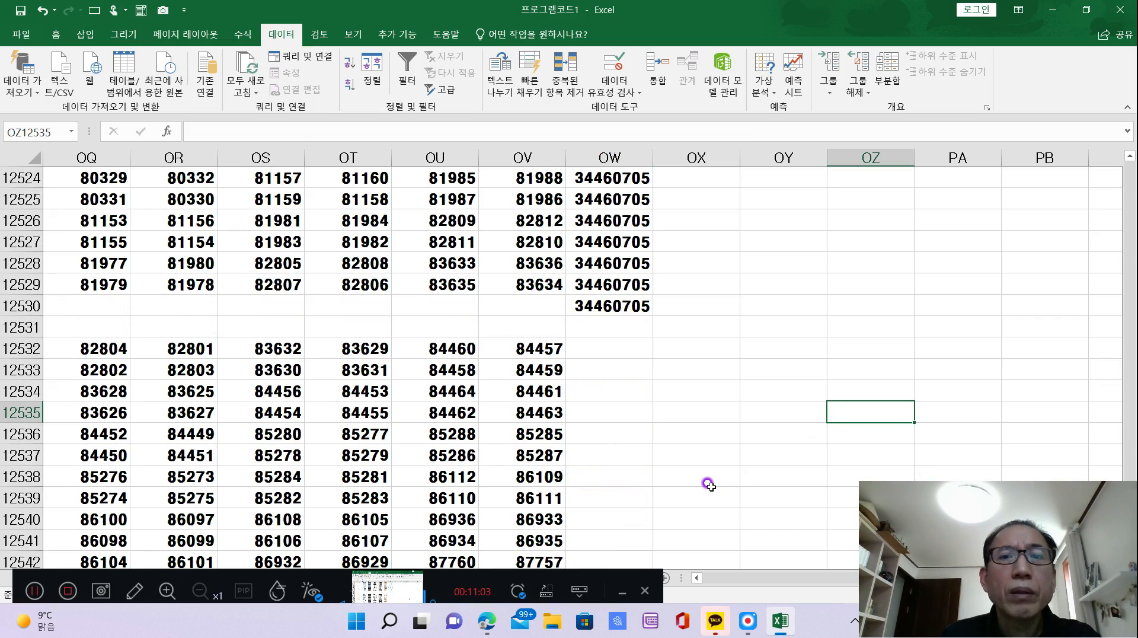
pyautogui.click(594, 307)
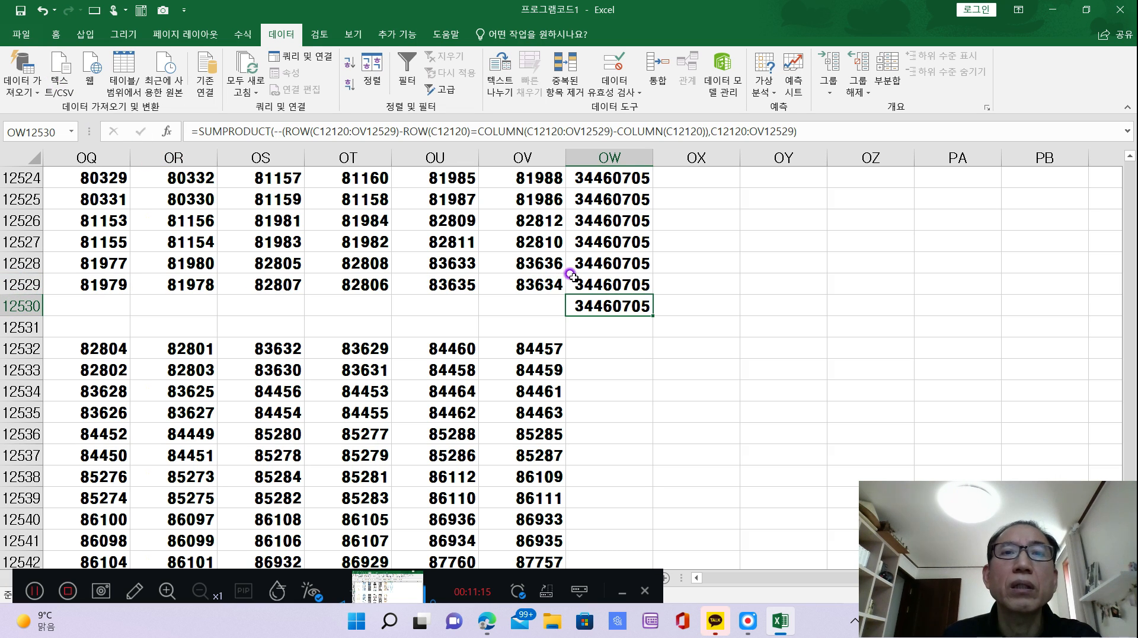
pyautogui.click(844, 364)
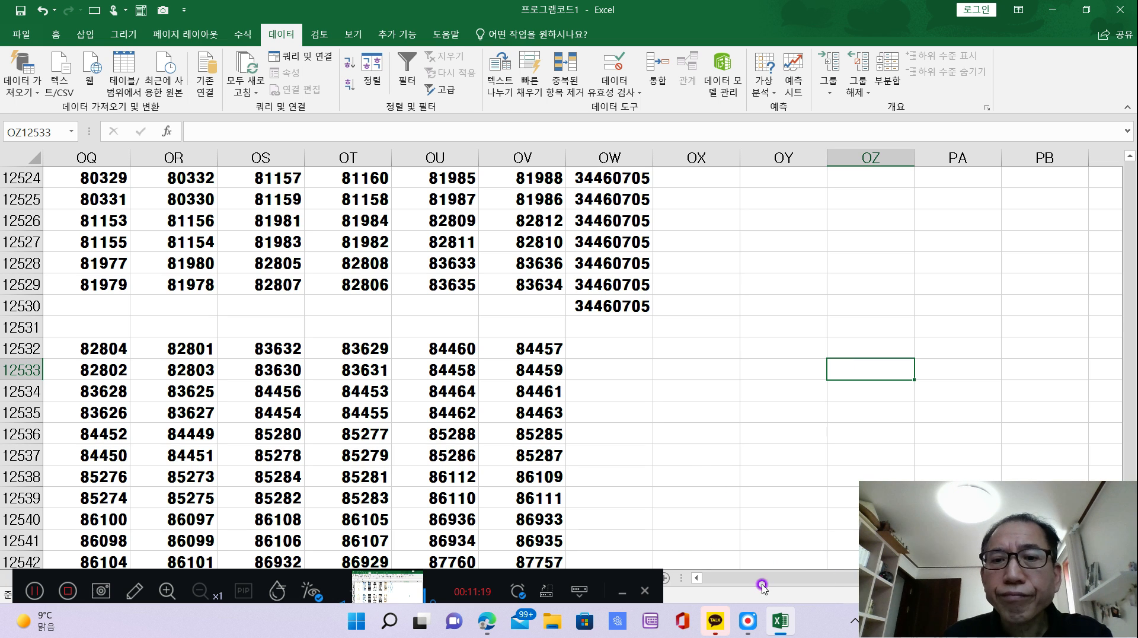
# Inspect the diagonal-sum formula in OW11706 of the formatted 410 x 410 square.
pyautogui.scroll(20, 931, 462)
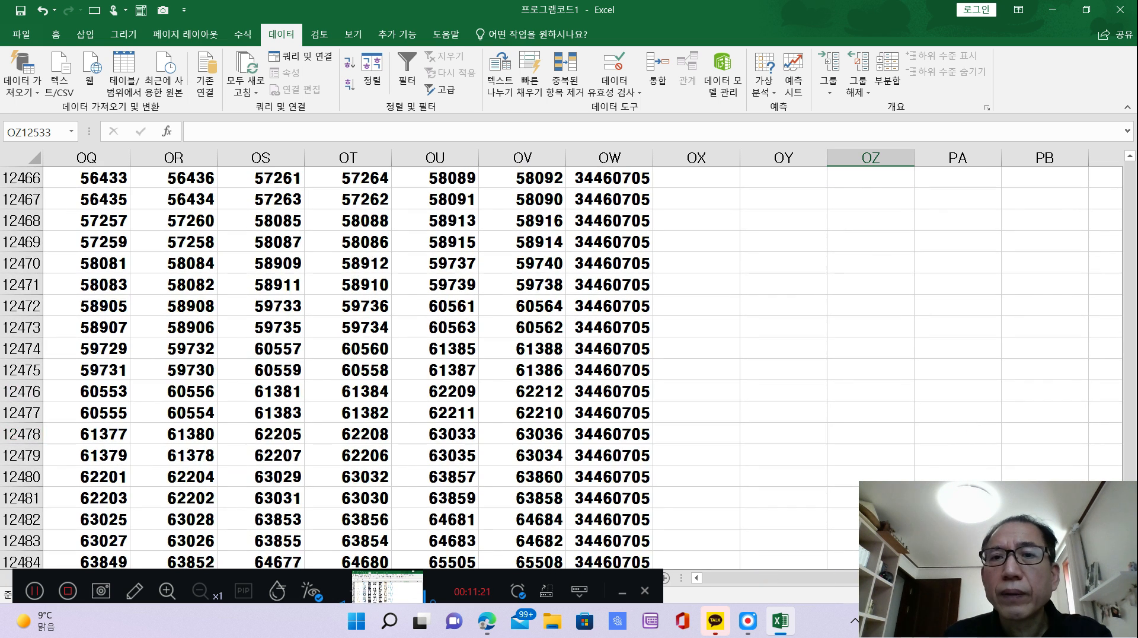
pyautogui.moveTo(1129, 524); pyautogui.dragTo(1130, 533)
pyautogui.scroll(12, 1054, 457)
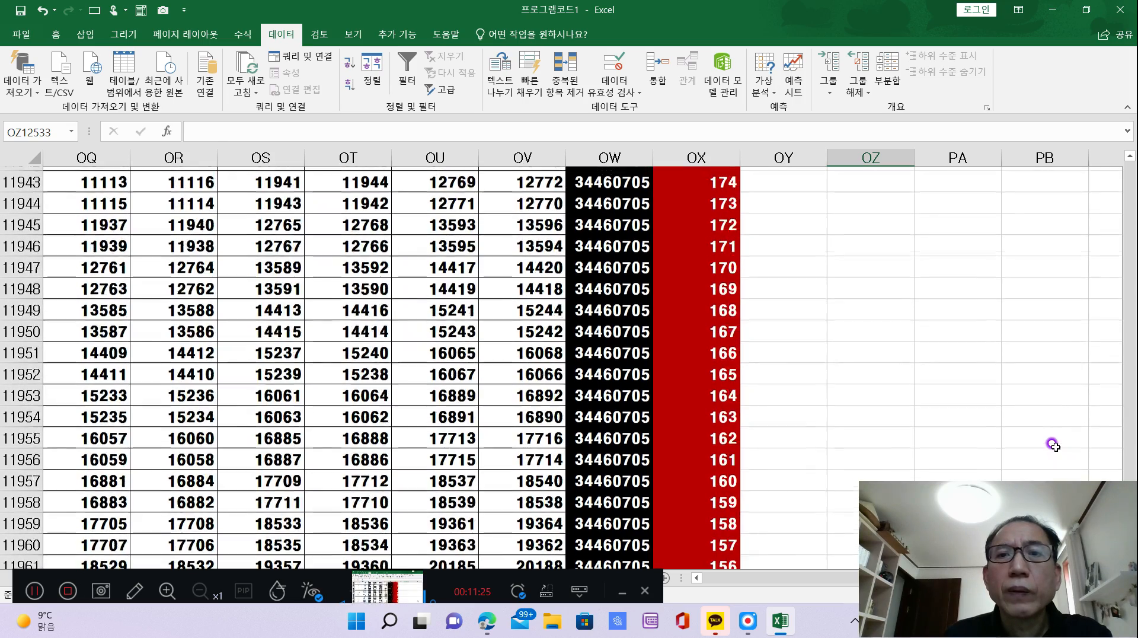
pyautogui.scroll(15, 1051, 443)
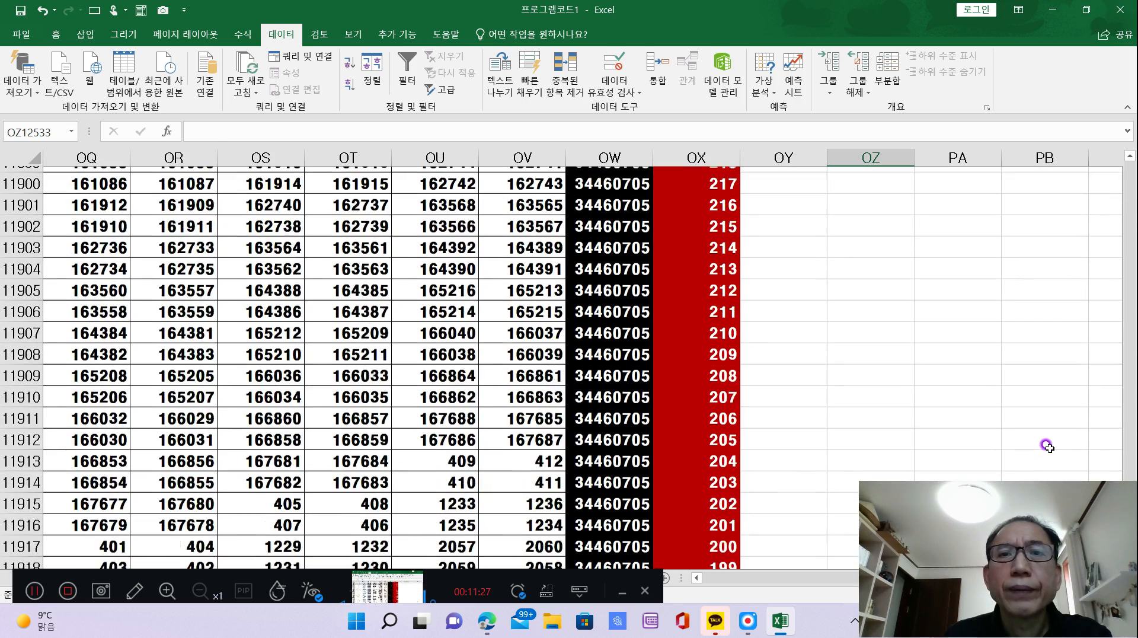
pyautogui.scroll(14, 1046, 447)
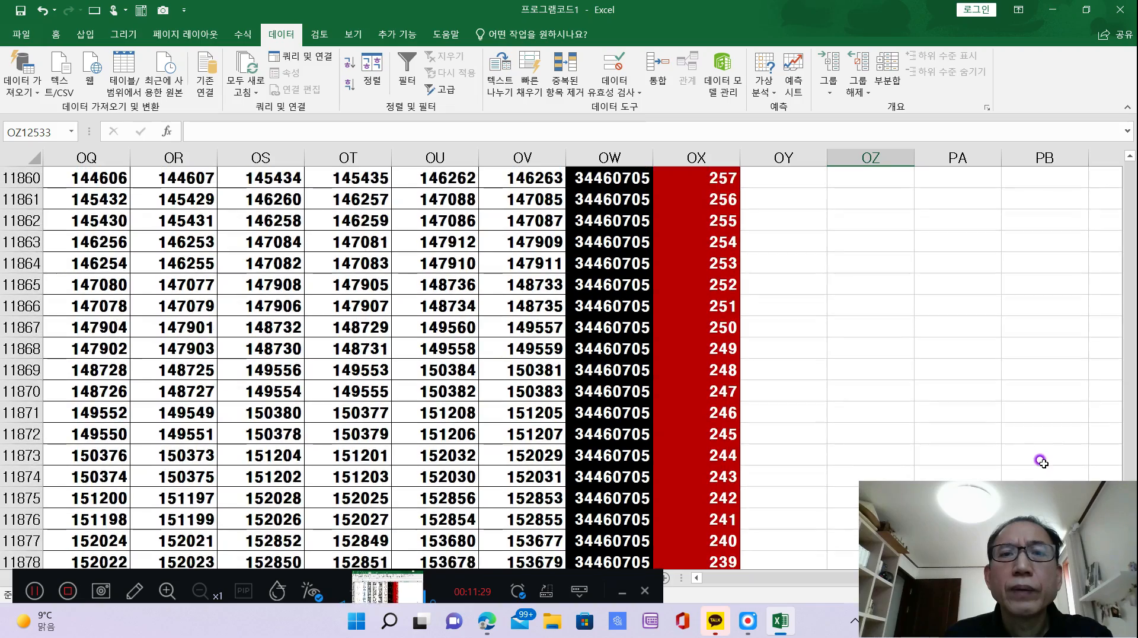
pyautogui.scroll(19, 1031, 477)
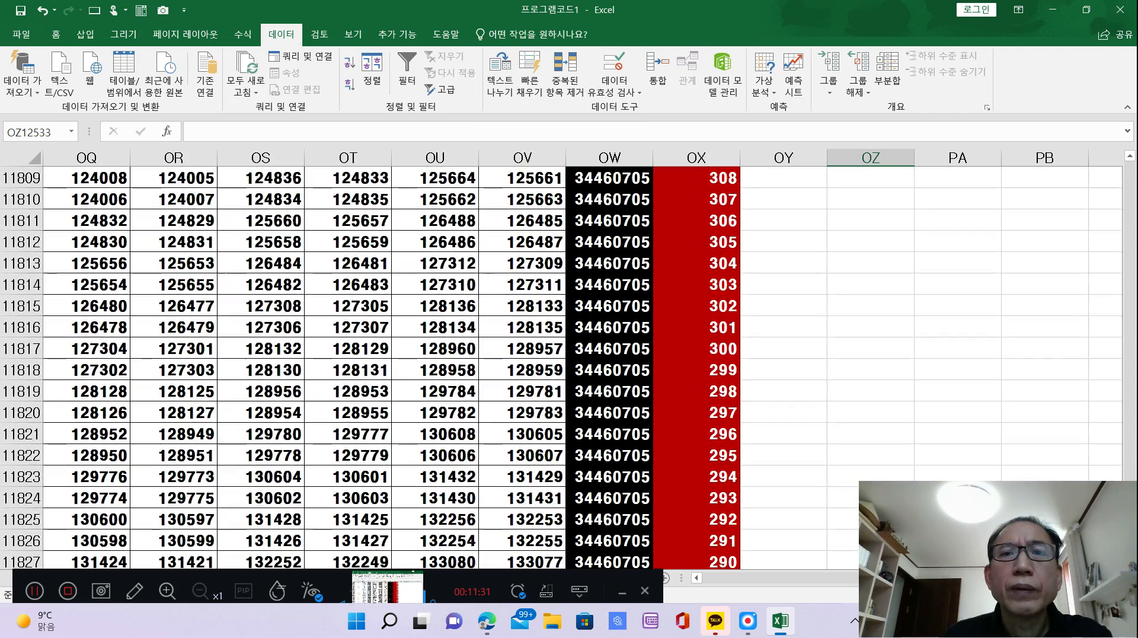
pyautogui.scroll(20, 573, 367)
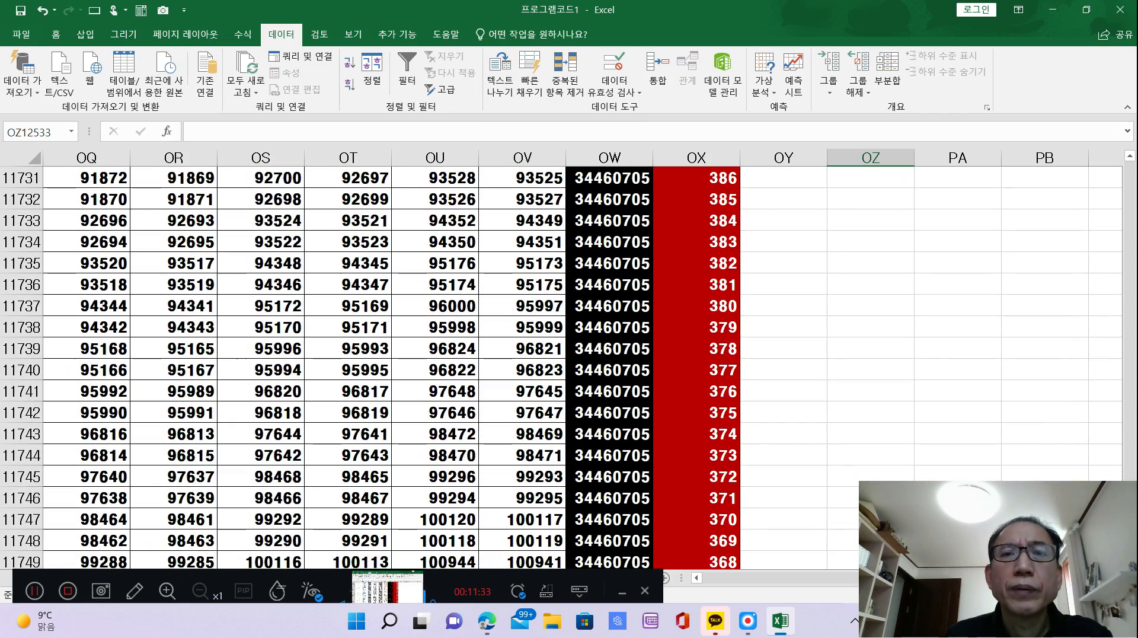
pyautogui.scroll(3, 560, 367)
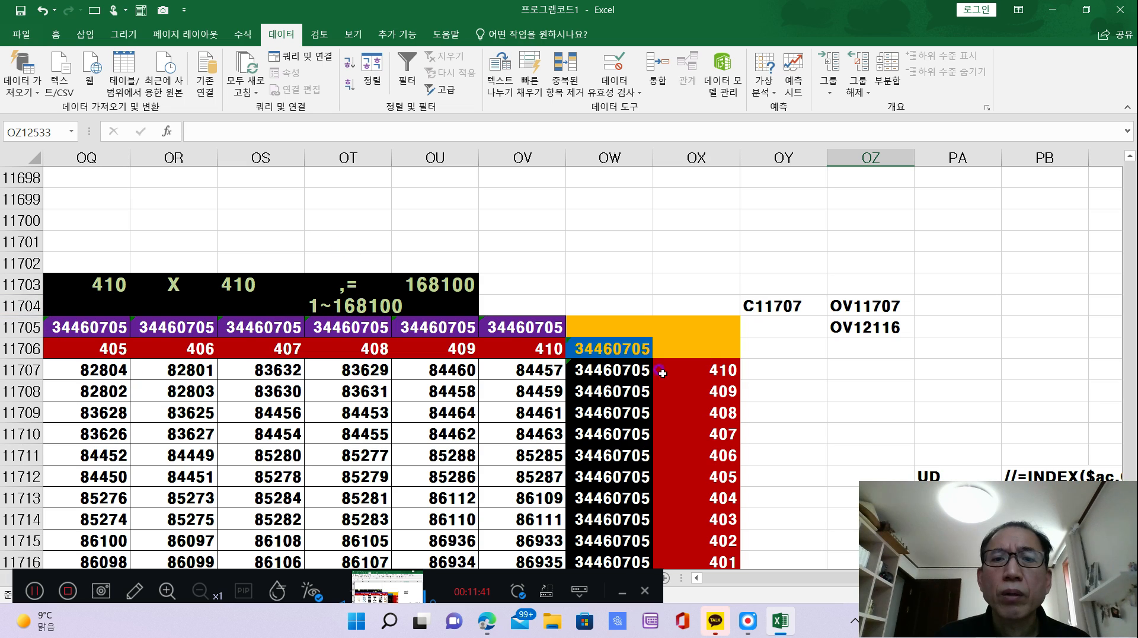
pyautogui.click(626, 355)
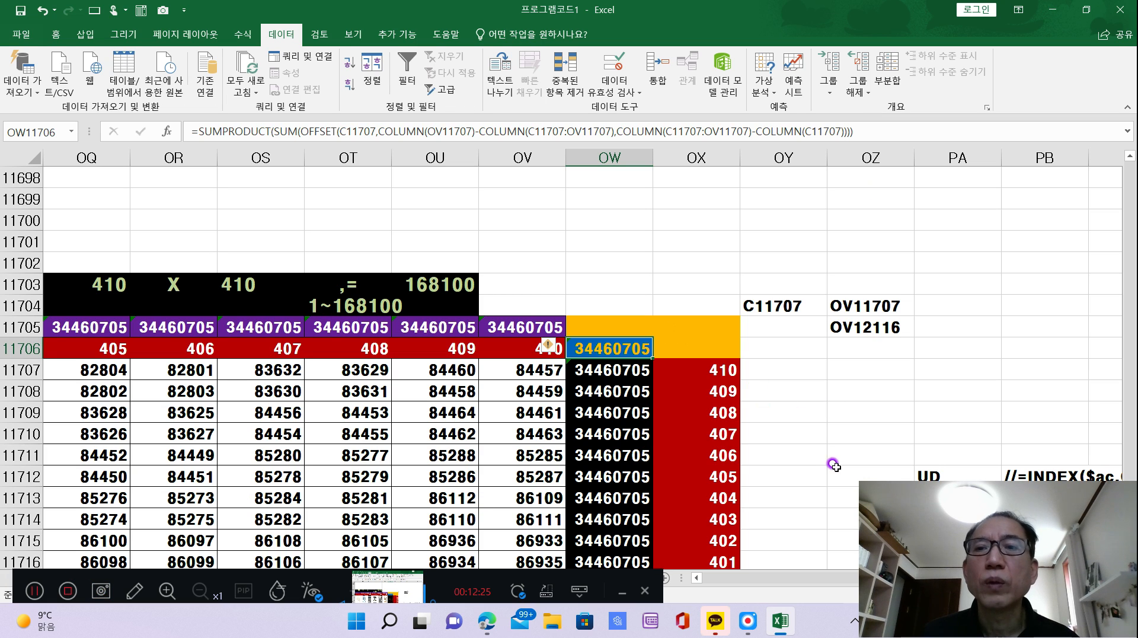
# Copy the corner references in OY11704:OZ11705 and paste them as values at OZ12114, beside the lower end of the formatted square.
pyautogui.moveTo(759, 296); pyautogui.dragTo(857, 325)
pyautogui.rightClick(857, 324)
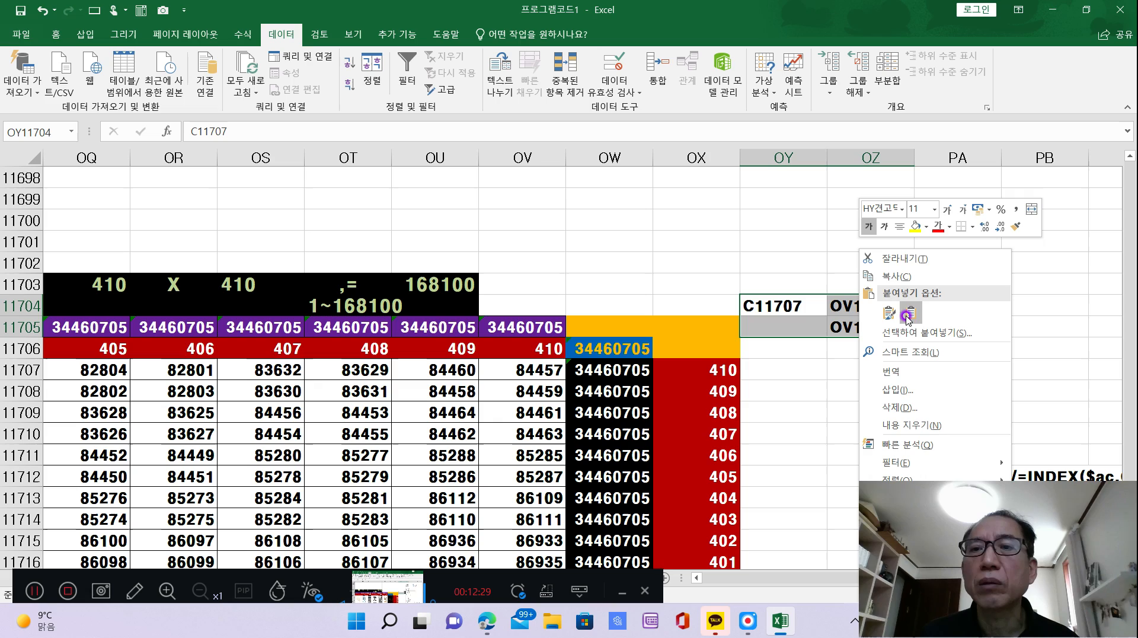
pyautogui.click(891, 275)
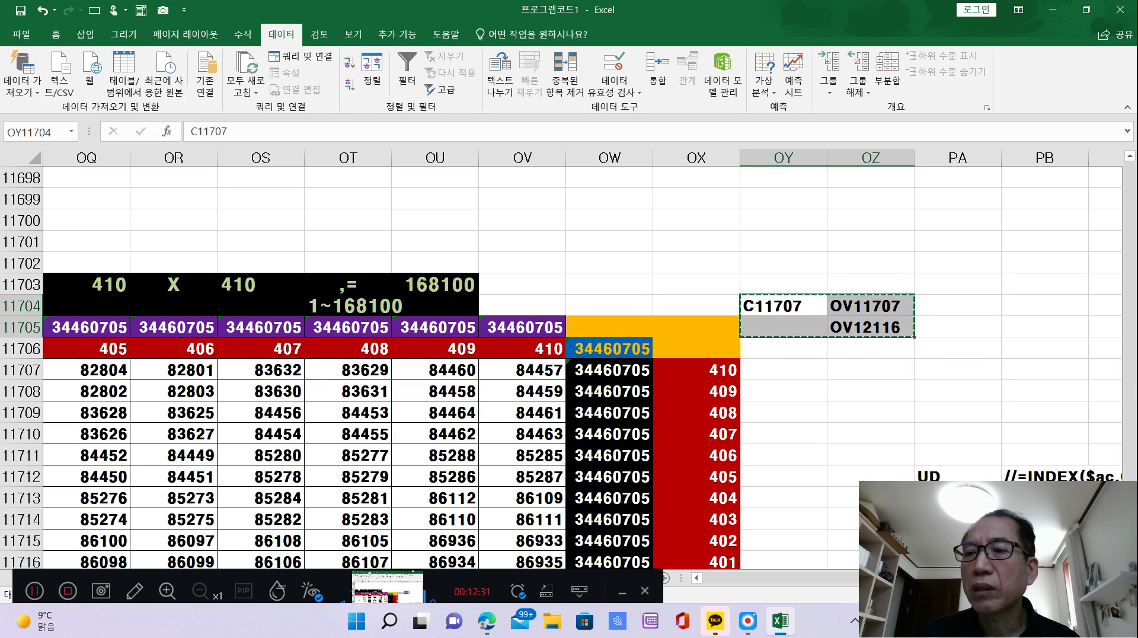
pyautogui.scroll(-8, 561, 367)
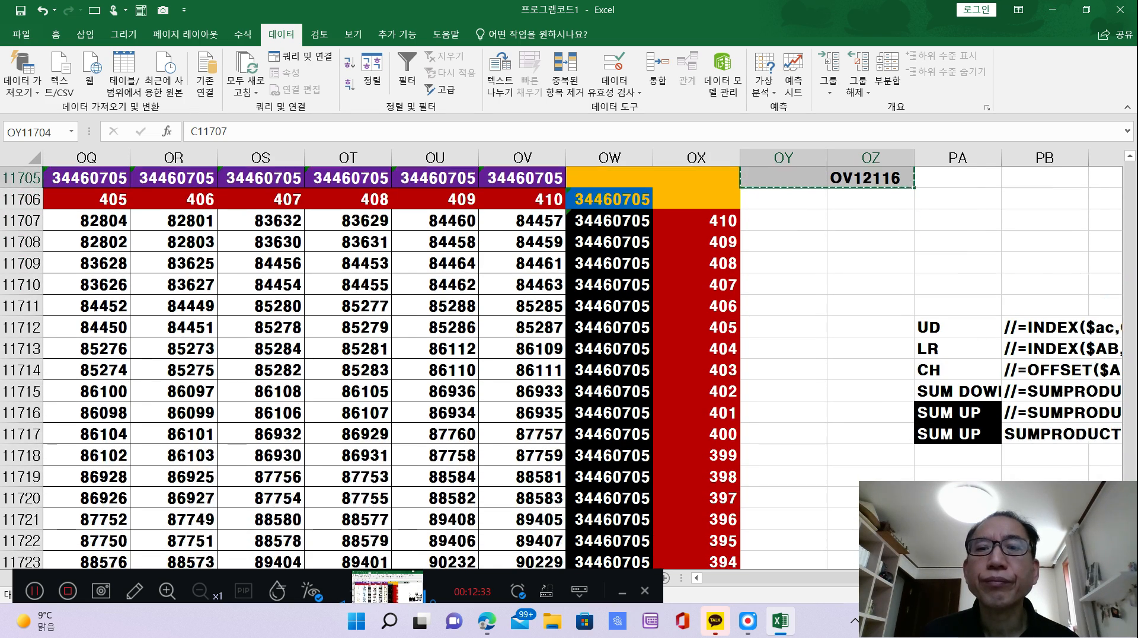
pyautogui.scroll(-11, 561, 367)
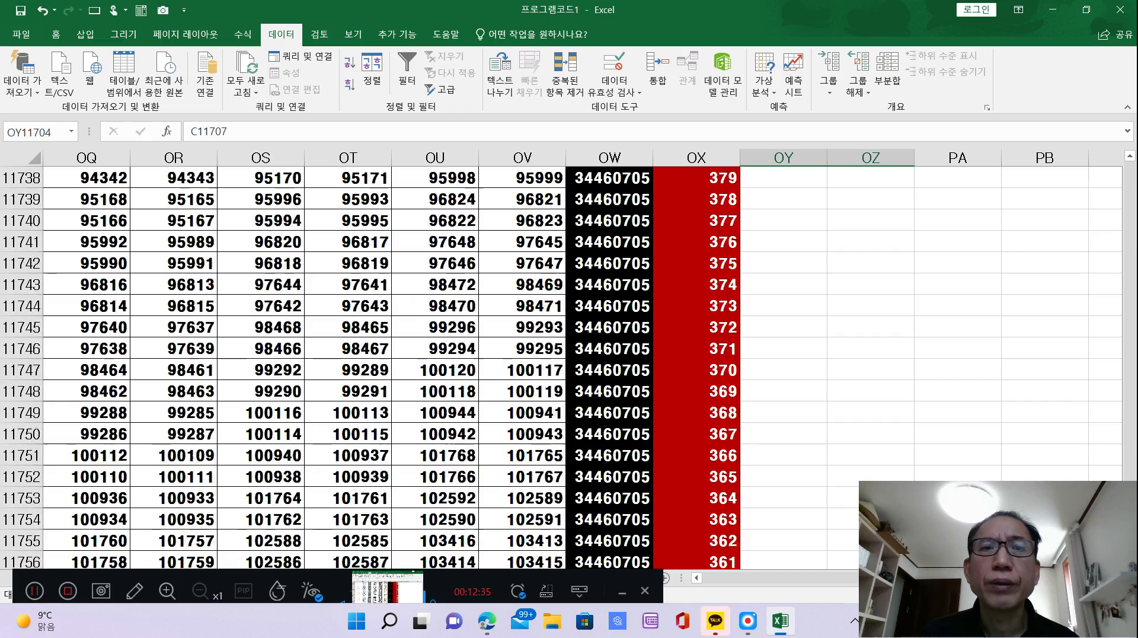
pyautogui.scroll(-11, 561, 368)
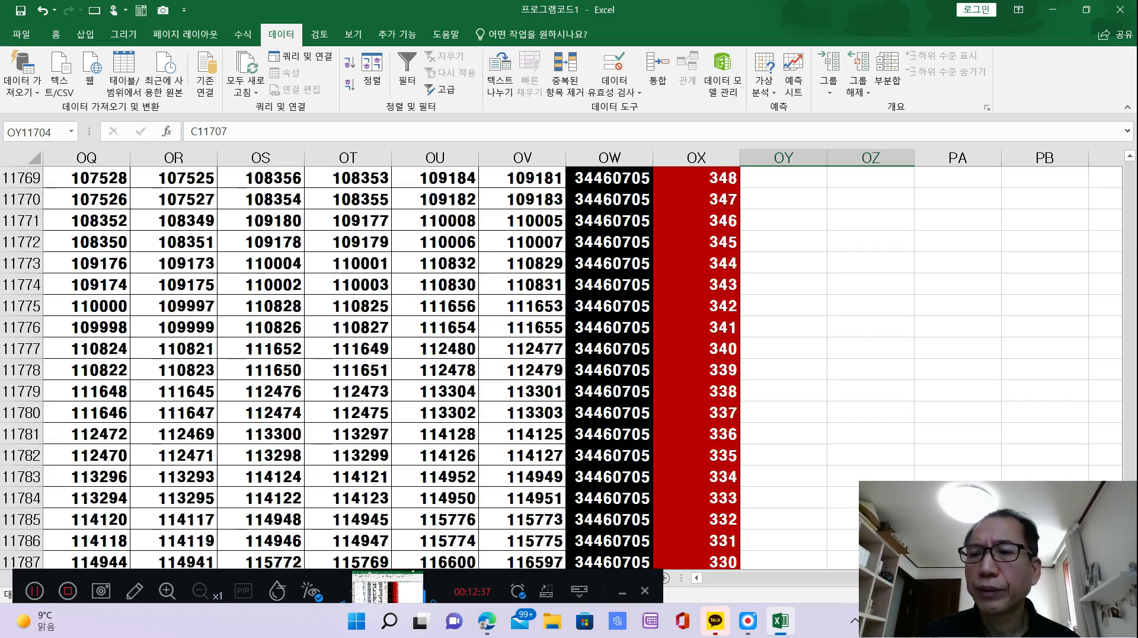
pyautogui.scroll(-10, 561, 368)
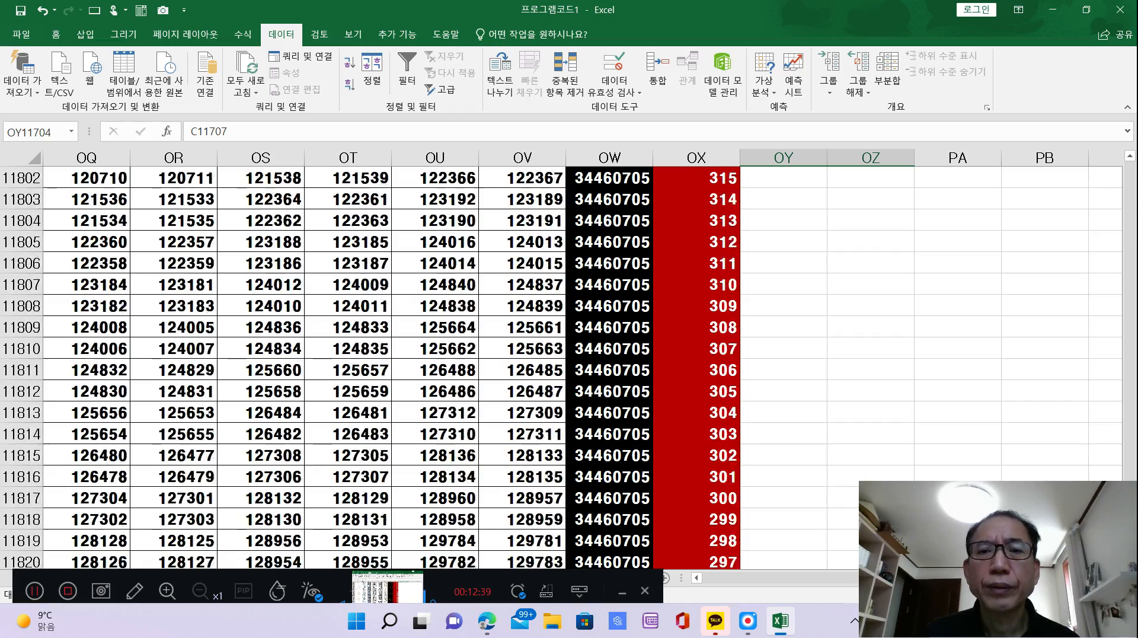
pyautogui.scroll(-2, 561, 368)
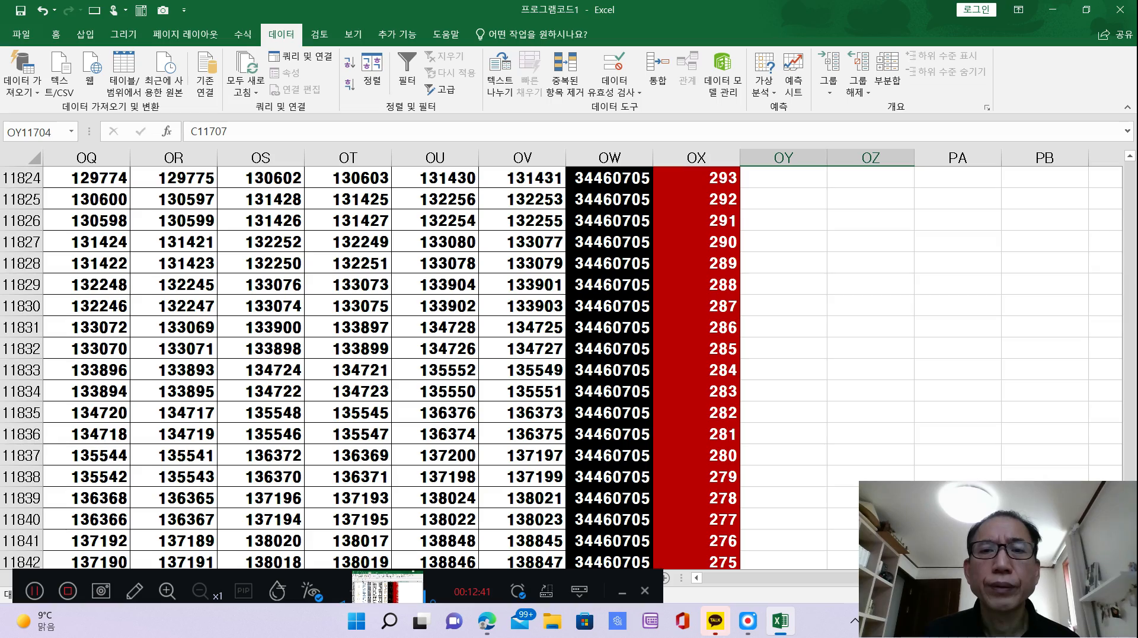
pyautogui.scroll(-20, 985, 478)
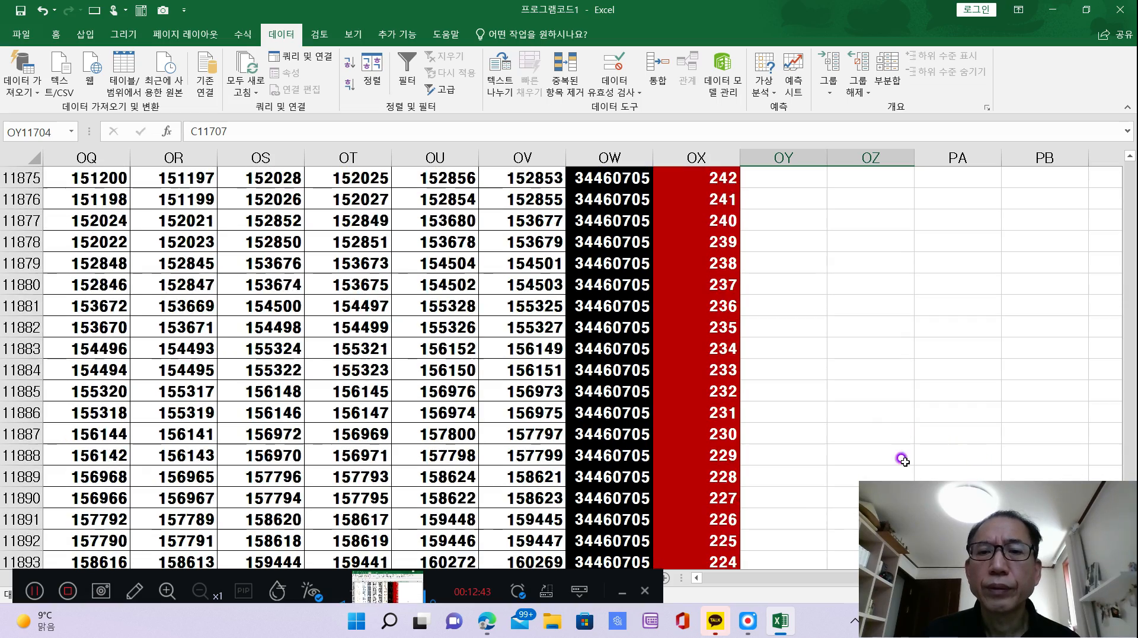
pyautogui.scroll(-20, 887, 417)
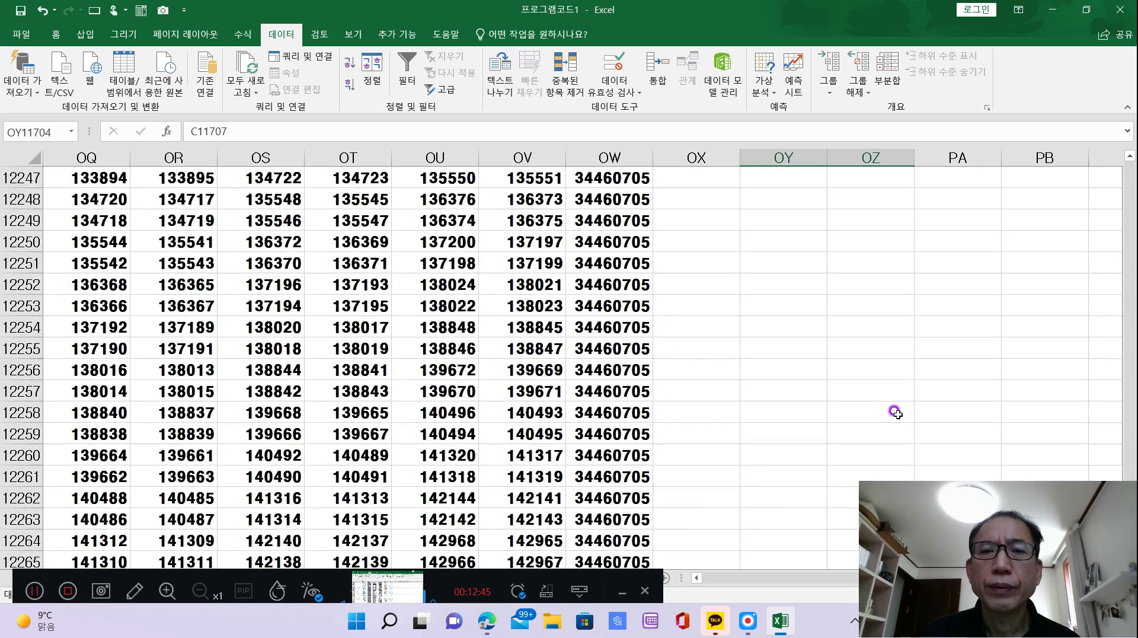
pyautogui.scroll(8, 892, 409)
pyautogui.scroll(20, 894, 406)
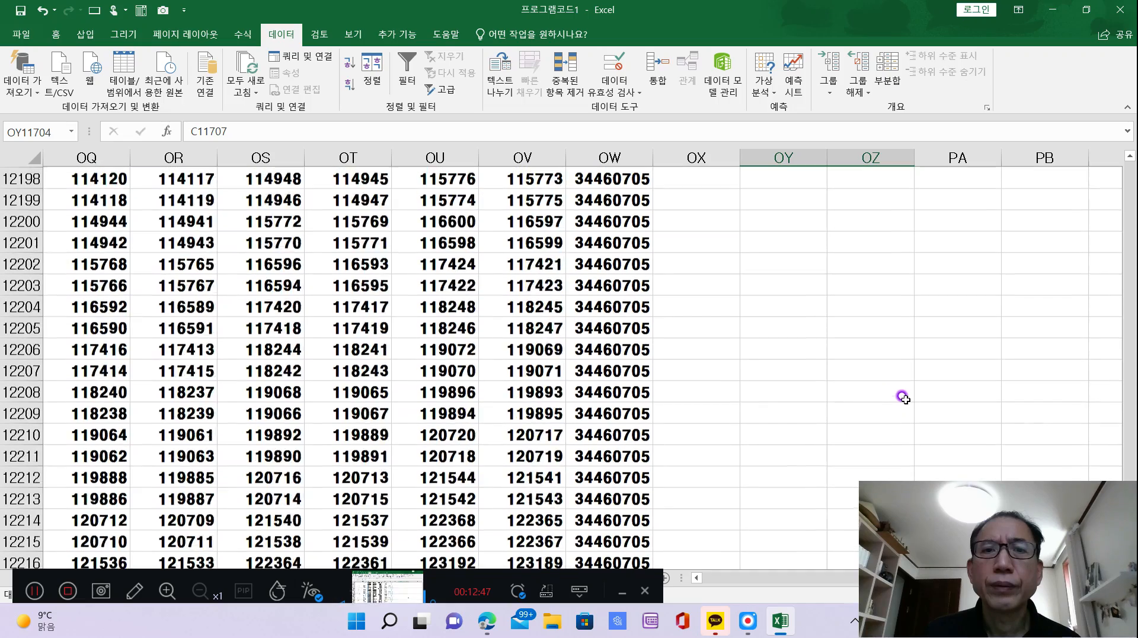
pyautogui.scroll(18, 920, 391)
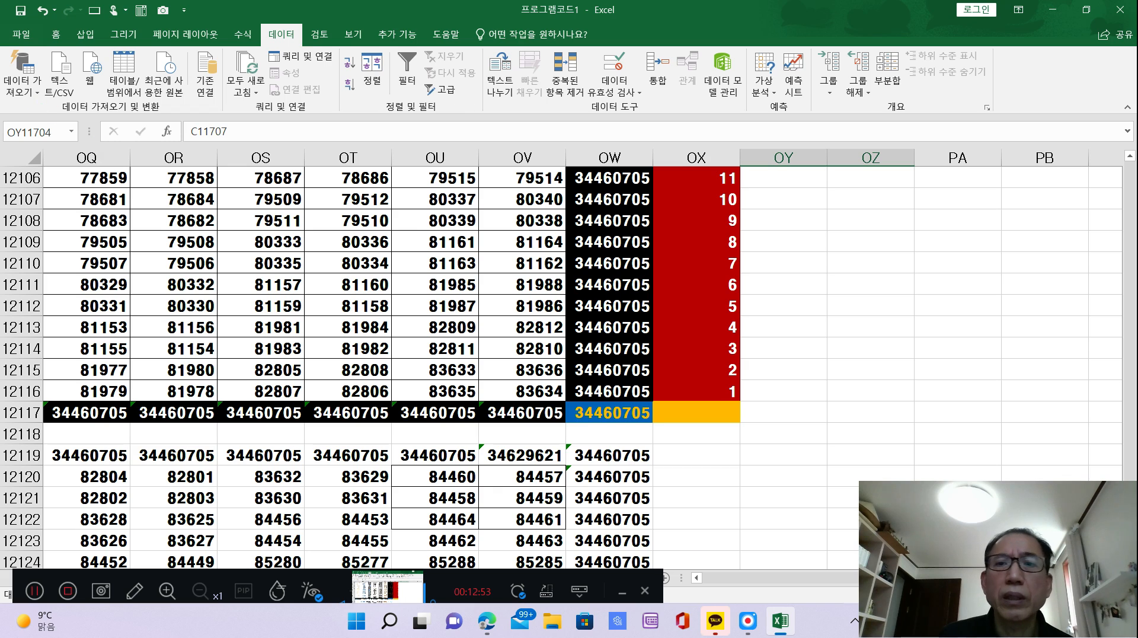
pyautogui.click(845, 349)
pyautogui.rightClick(845, 349)
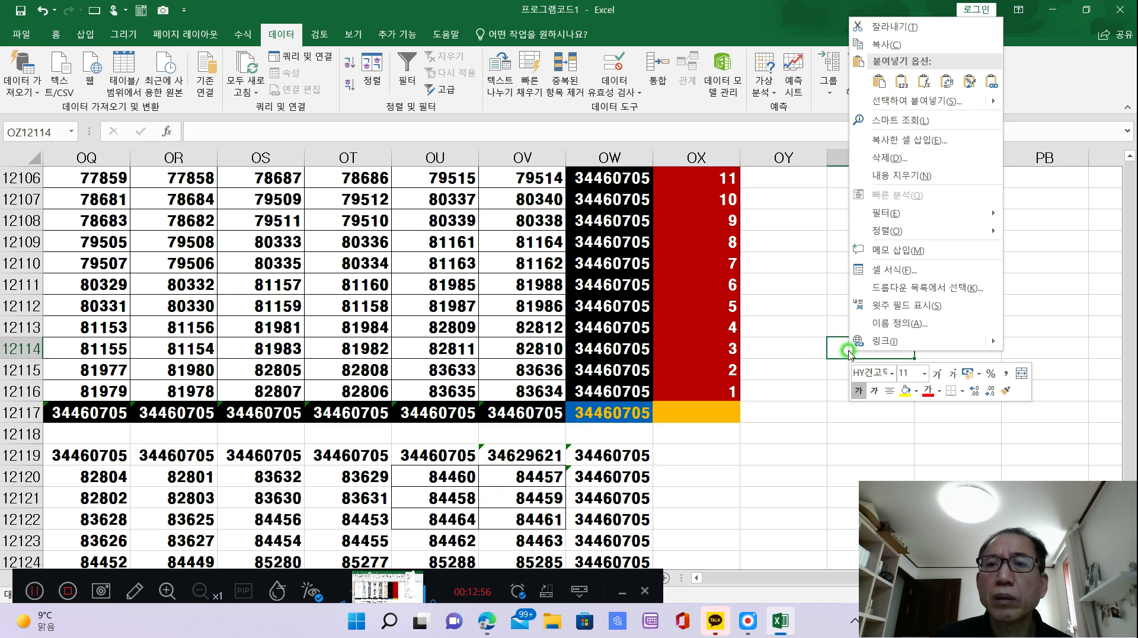
pyautogui.click(898, 87)
pyautogui.click(957, 561)
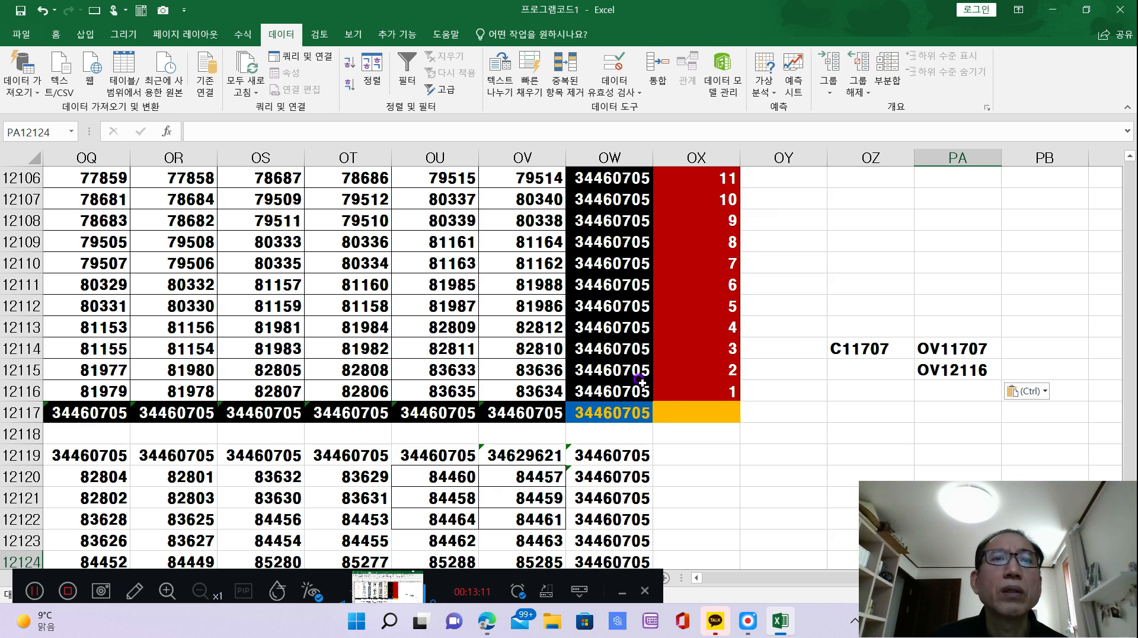
# Inspect the SUMPRODUCT diagonal-sum formula in OW12117, below the formatted square's row sums.
pyautogui.click(617, 415)
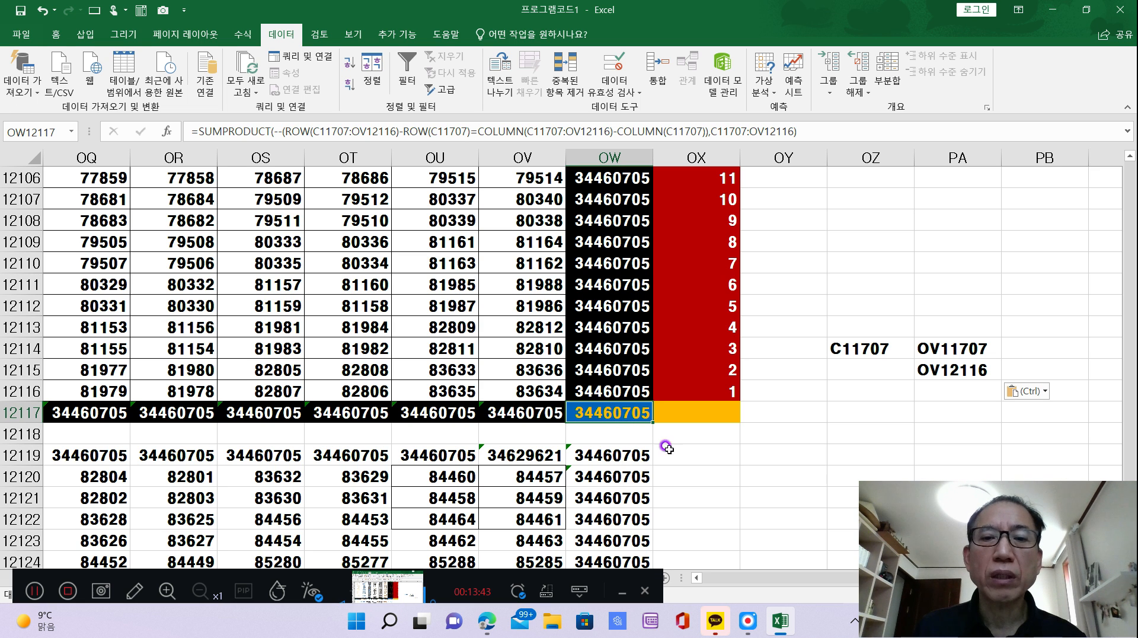
pyautogui.scroll(-4, 812, 495)
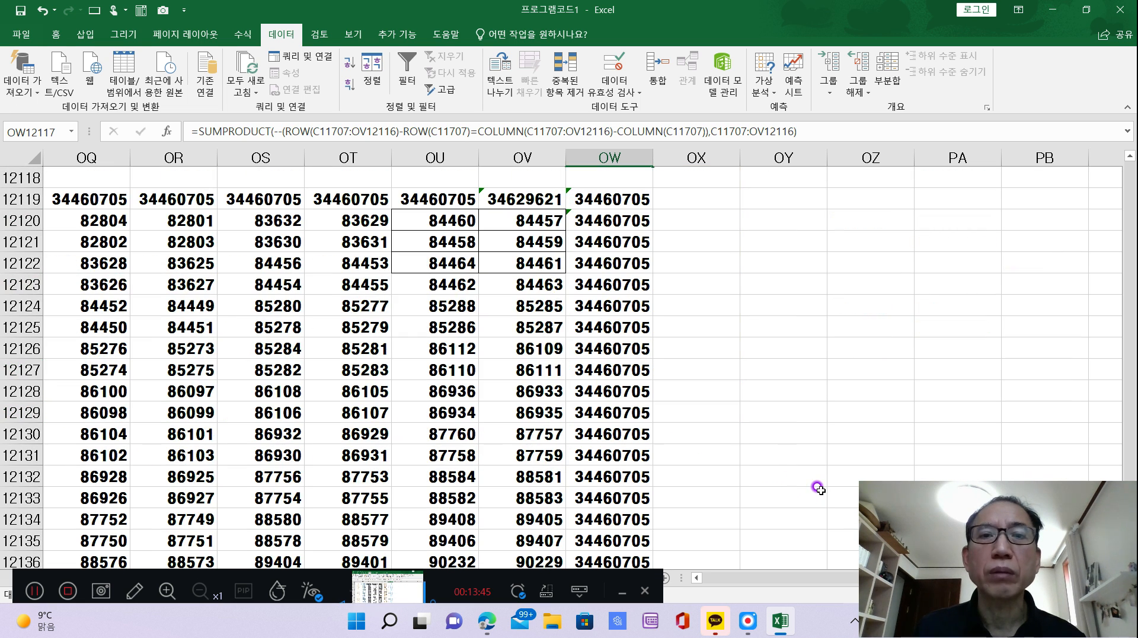
pyautogui.scroll(2, 817, 488)
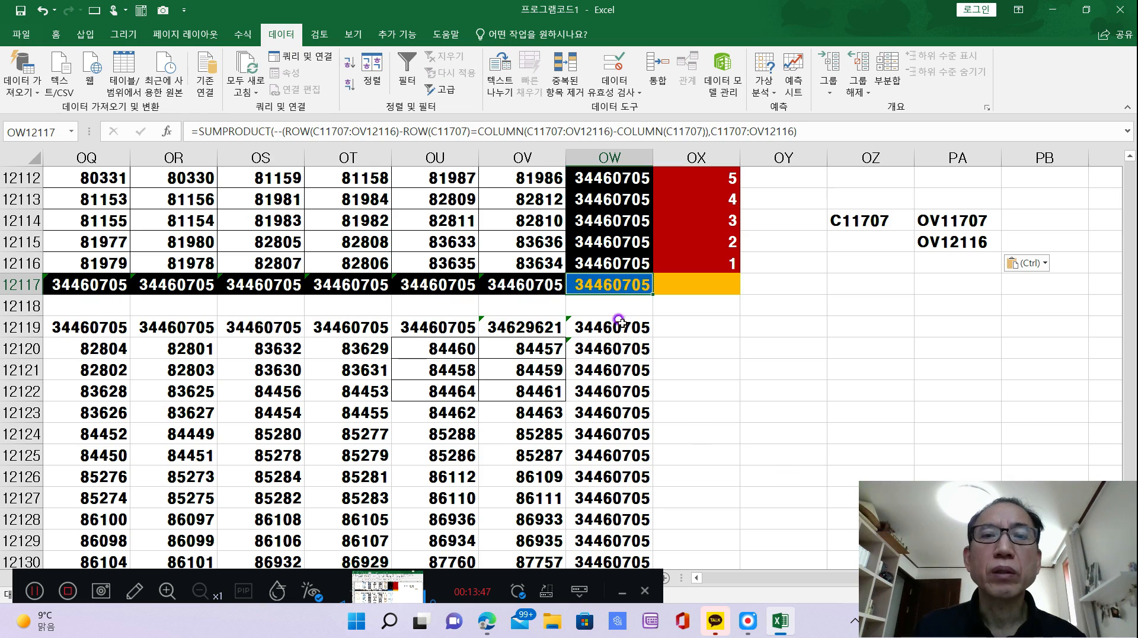
# Copy the diagonal-sum formula from OW12117, paste only the formula into OW12530 below the previous square's row sums, and check it.
pyautogui.rightClick(623, 285)
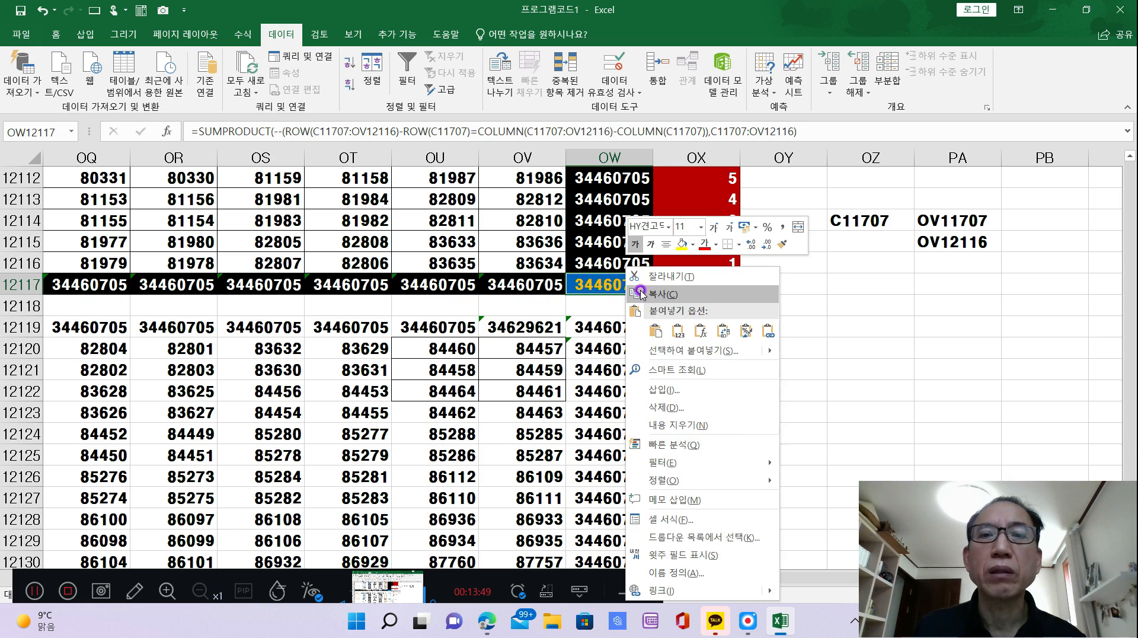
pyautogui.click(661, 297)
pyautogui.scroll(-20, 875, 475)
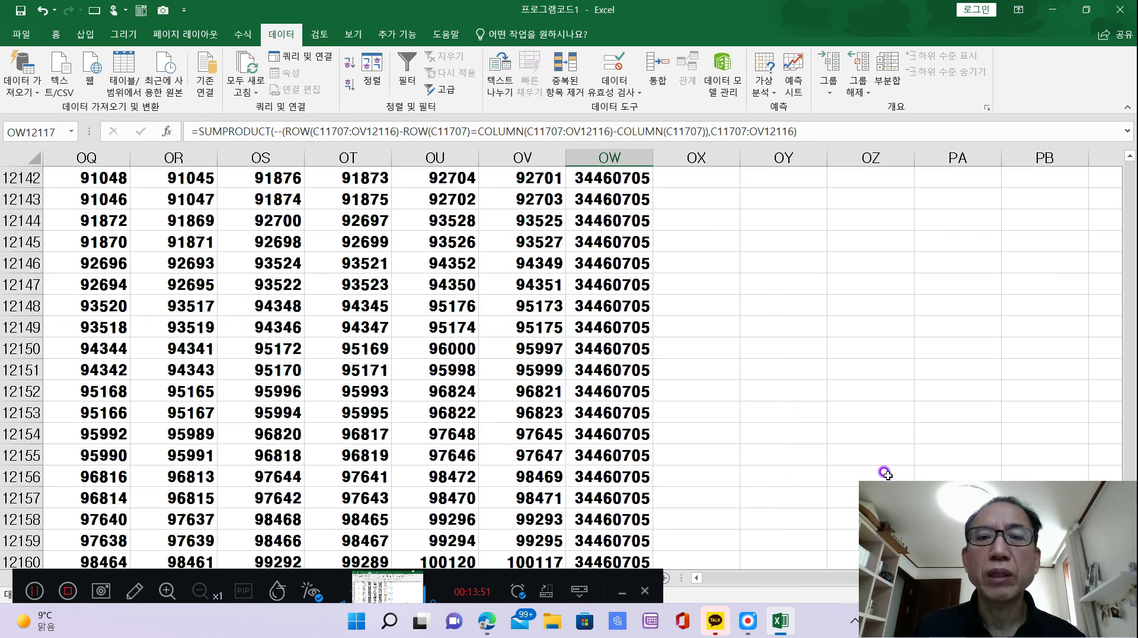
pyautogui.scroll(-20, 881, 477)
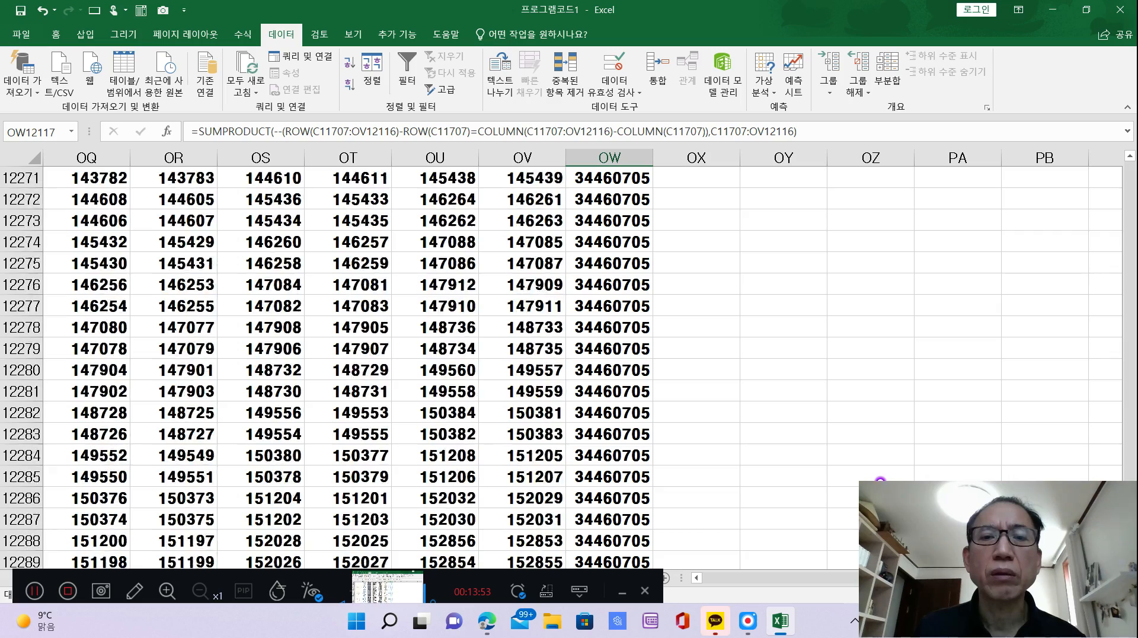
pyautogui.scroll(-20, 878, 479)
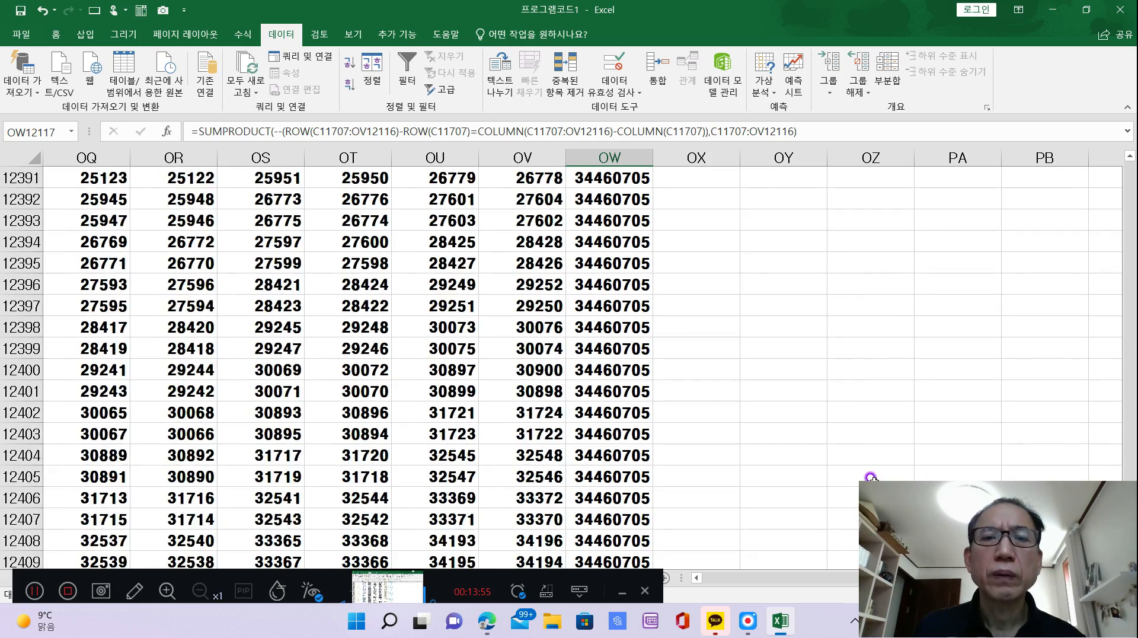
pyautogui.scroll(-20, 865, 474)
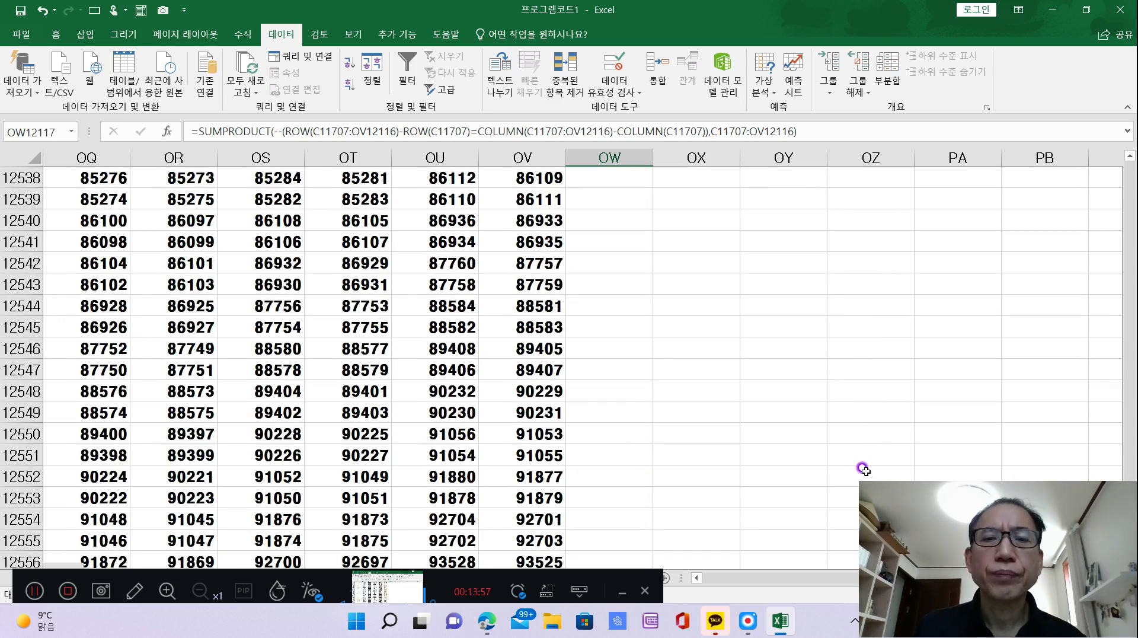
pyautogui.scroll(20, 858, 453)
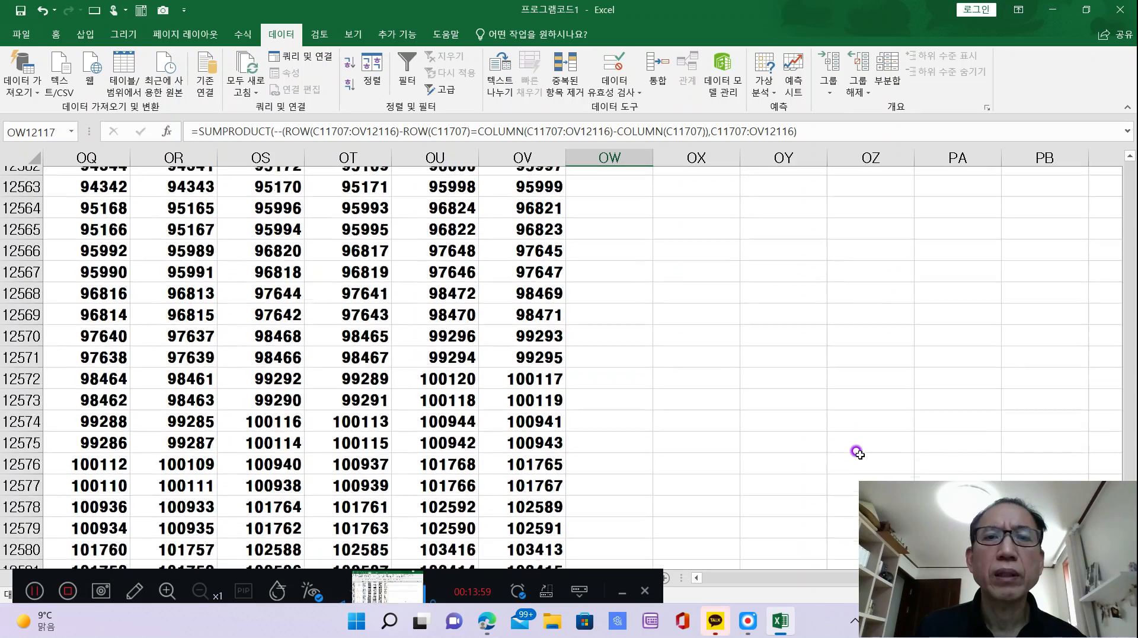
pyautogui.scroll(3, 856, 452)
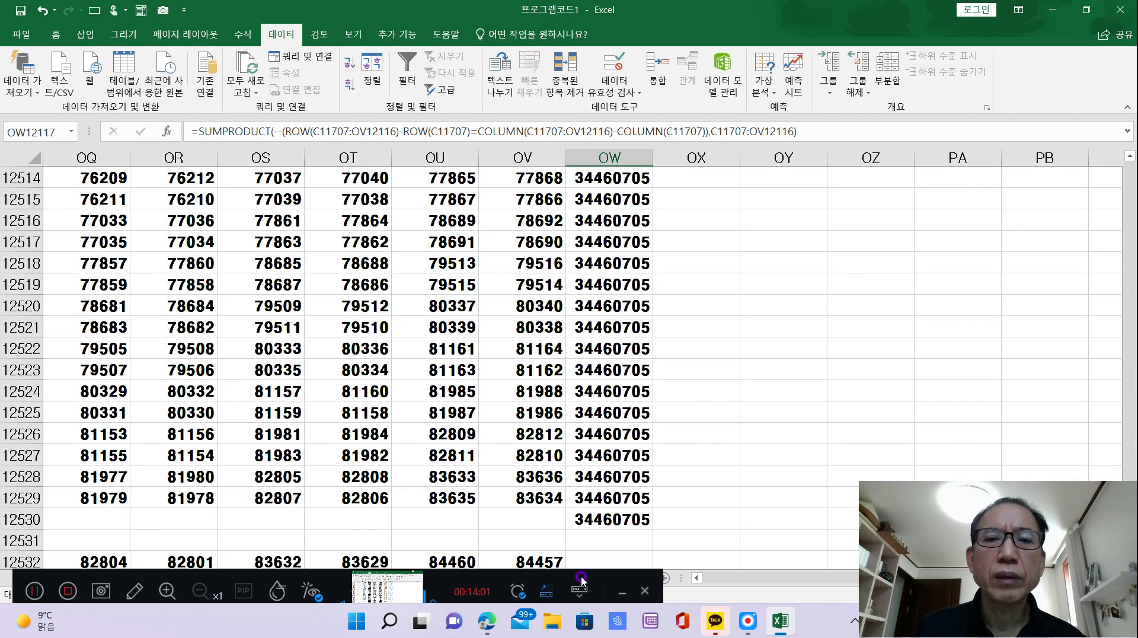
pyautogui.click(610, 523)
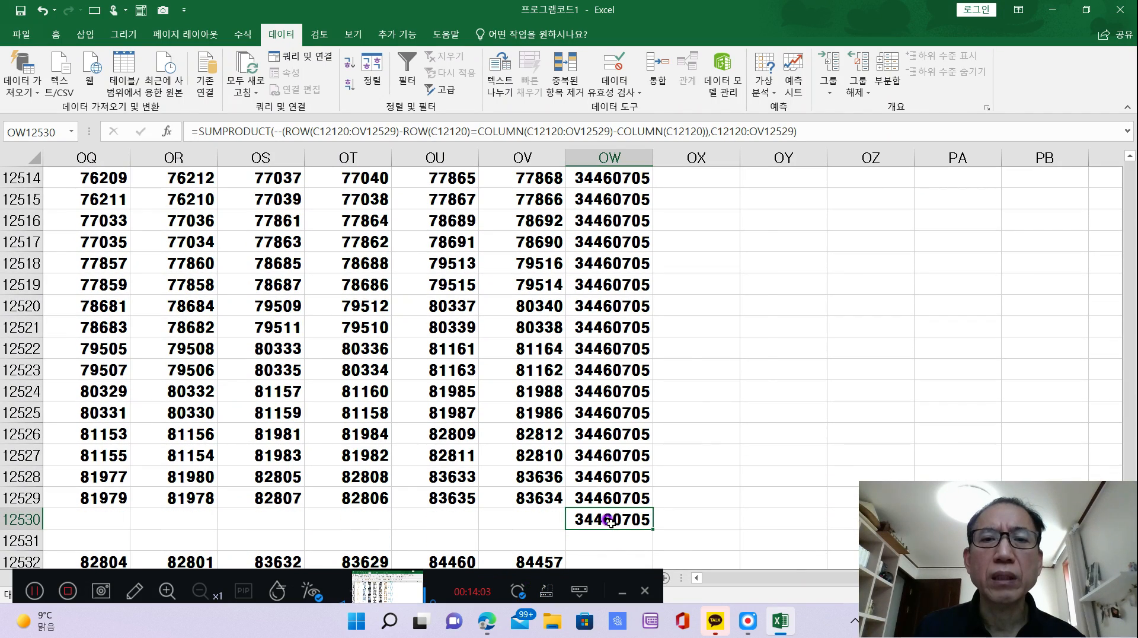
pyautogui.rightClick(610, 522)
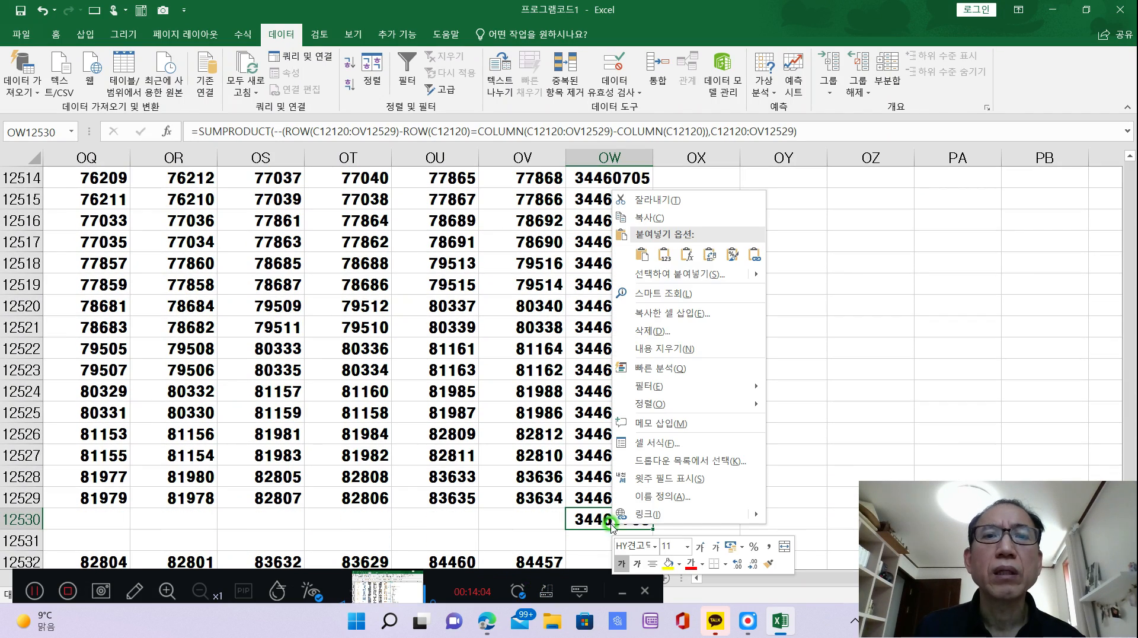
pyautogui.click(687, 255)
pyautogui.click(806, 498)
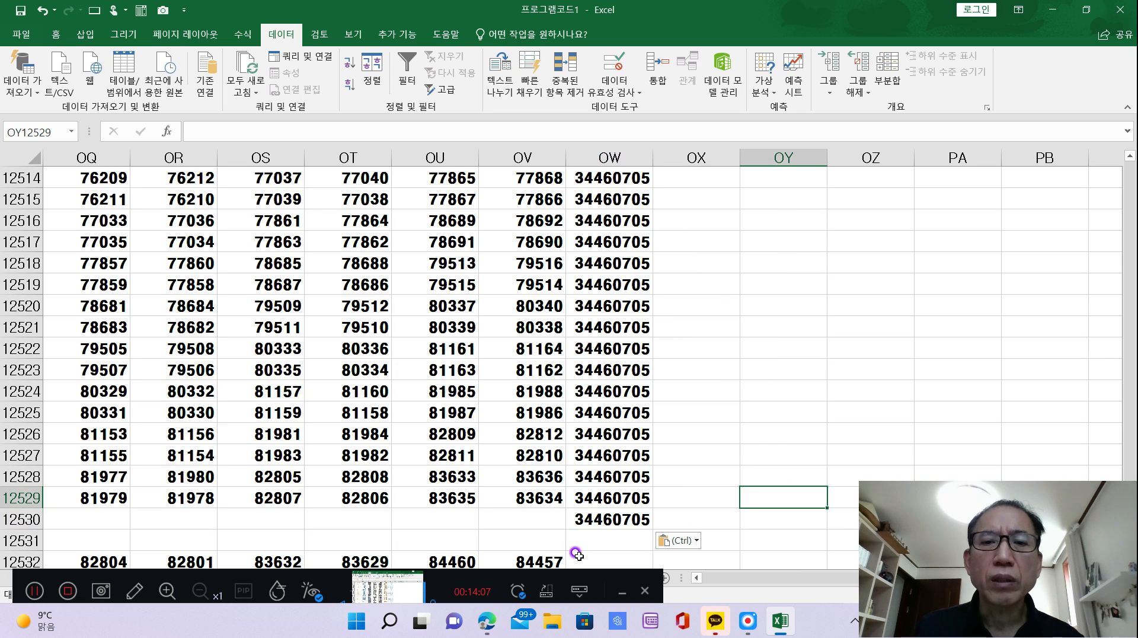
pyautogui.click(601, 523)
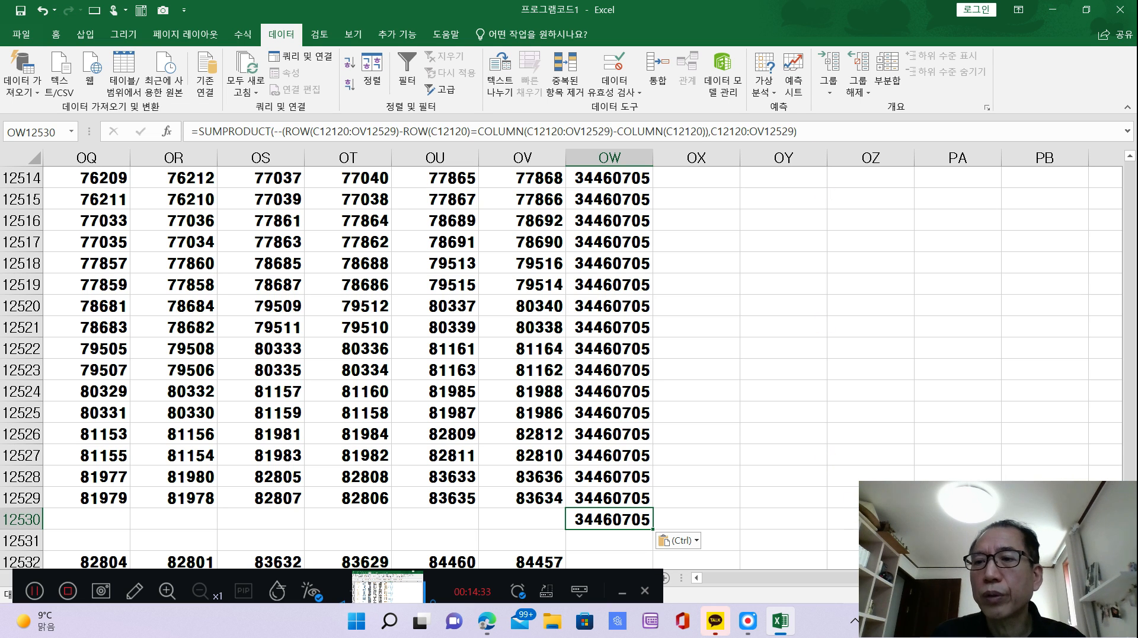
# Go back to the header rows 11703 to 11706 of the formatted 410 x 410 square and review its column, row and diagonal sums.
pyautogui.scroll(20, 827, 536)
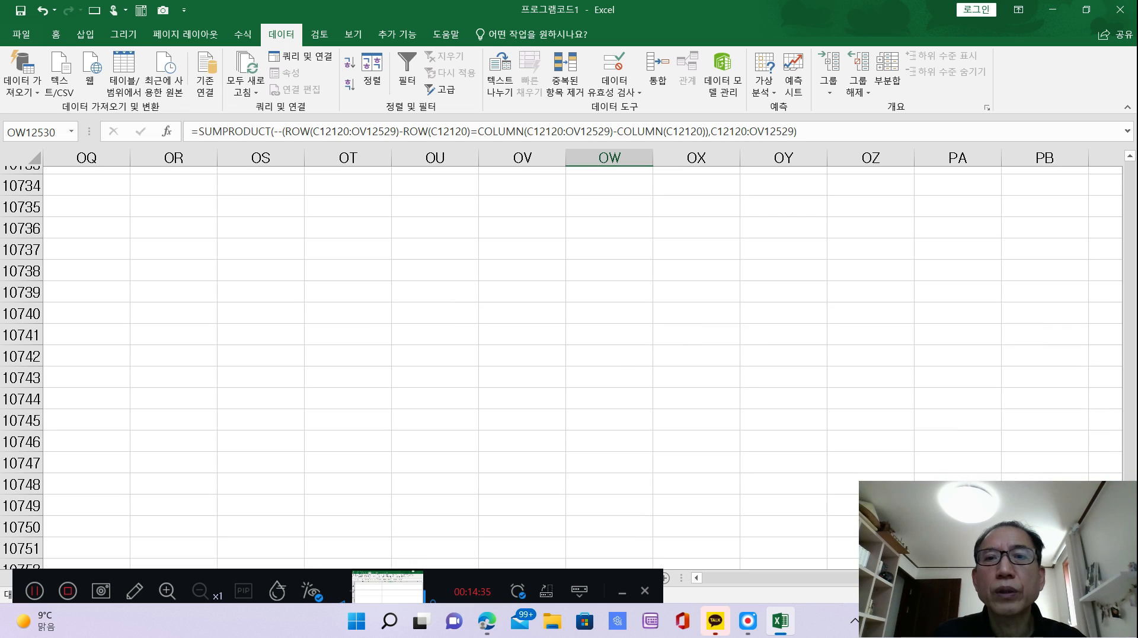
pyautogui.scroll(-20, 826, 536)
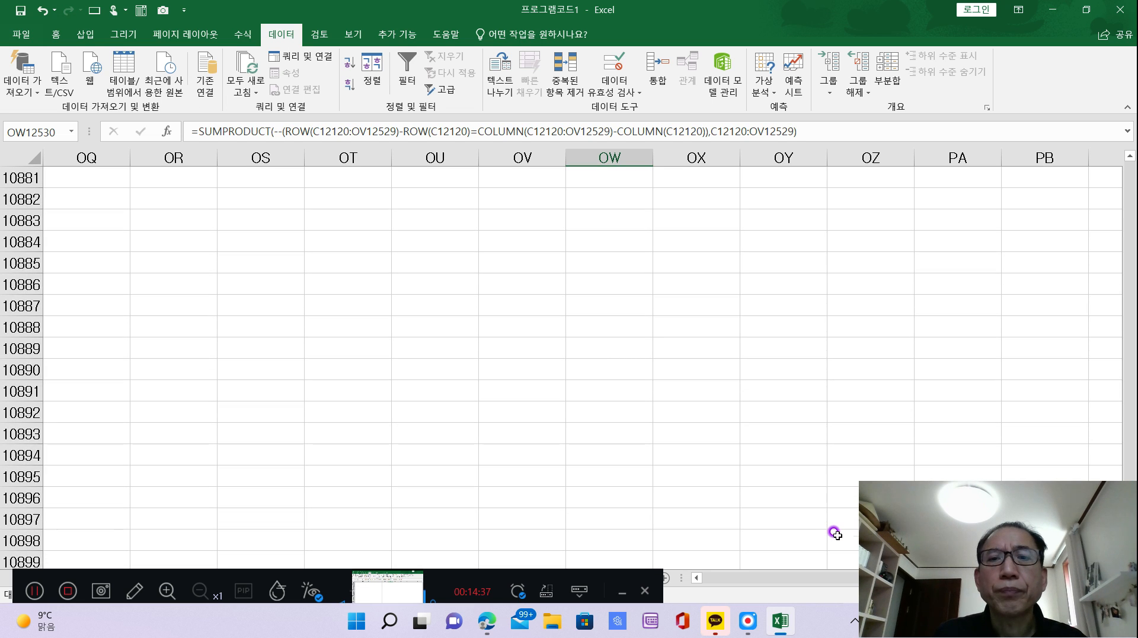
pyautogui.scroll(-20, 835, 533)
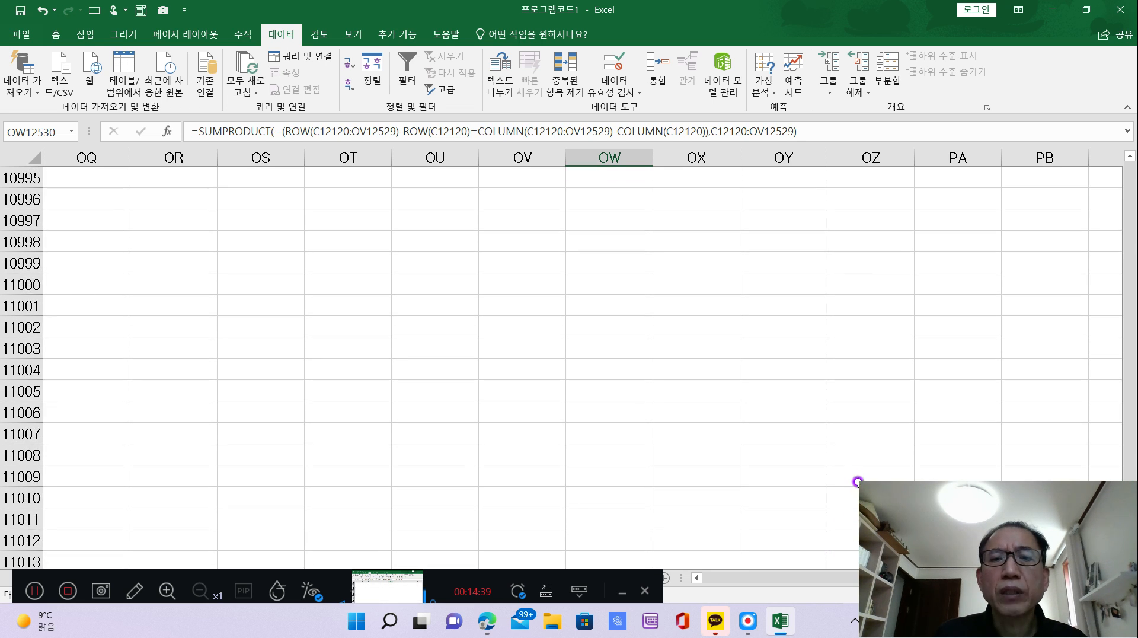
pyautogui.scroll(-15, 939, 442)
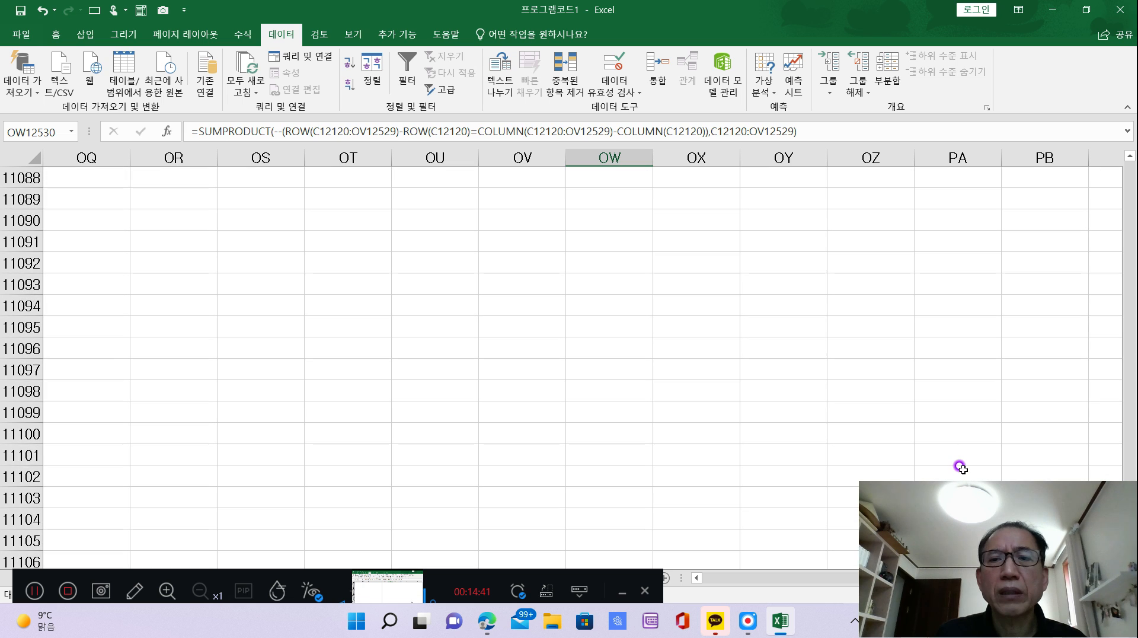
pyautogui.scroll(-6, 967, 460)
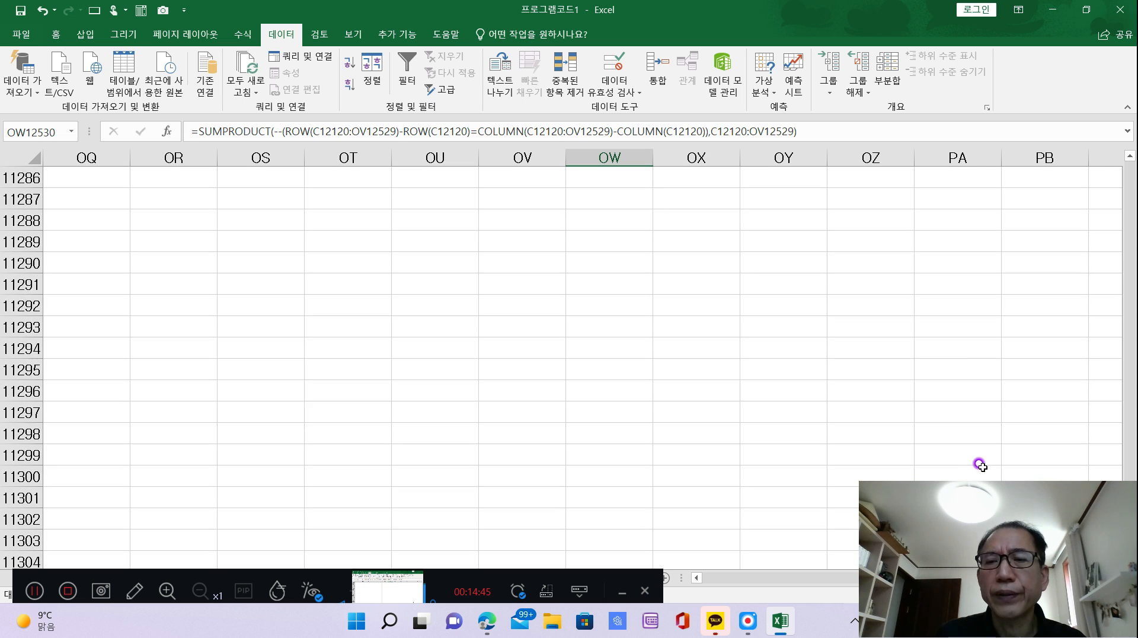
pyautogui.scroll(-7, 980, 466)
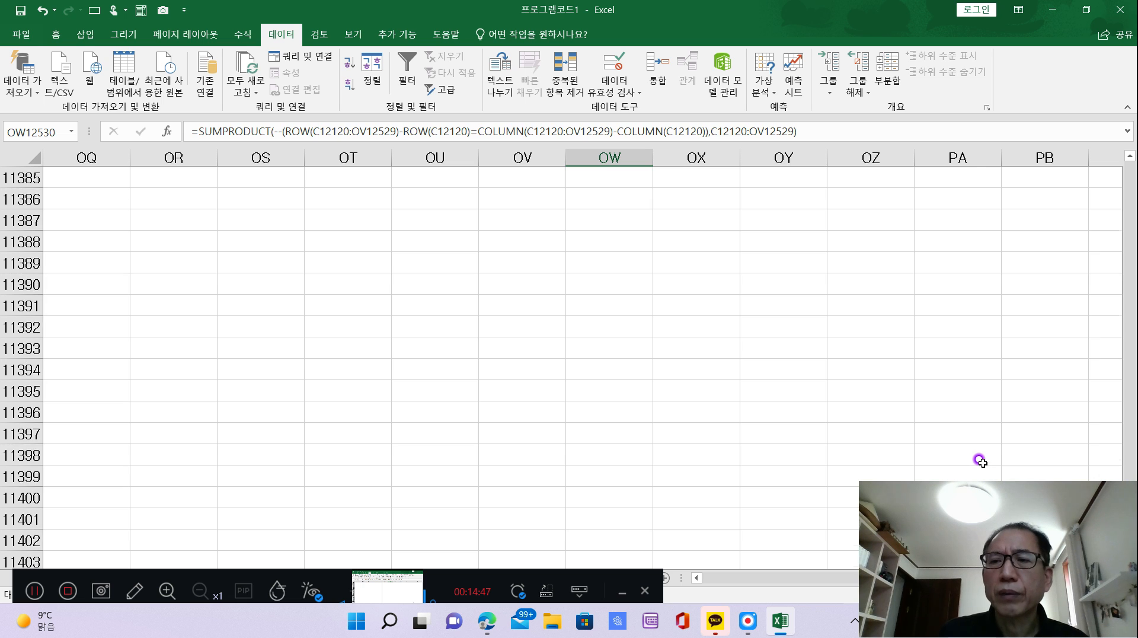
pyautogui.scroll(-20, 979, 461)
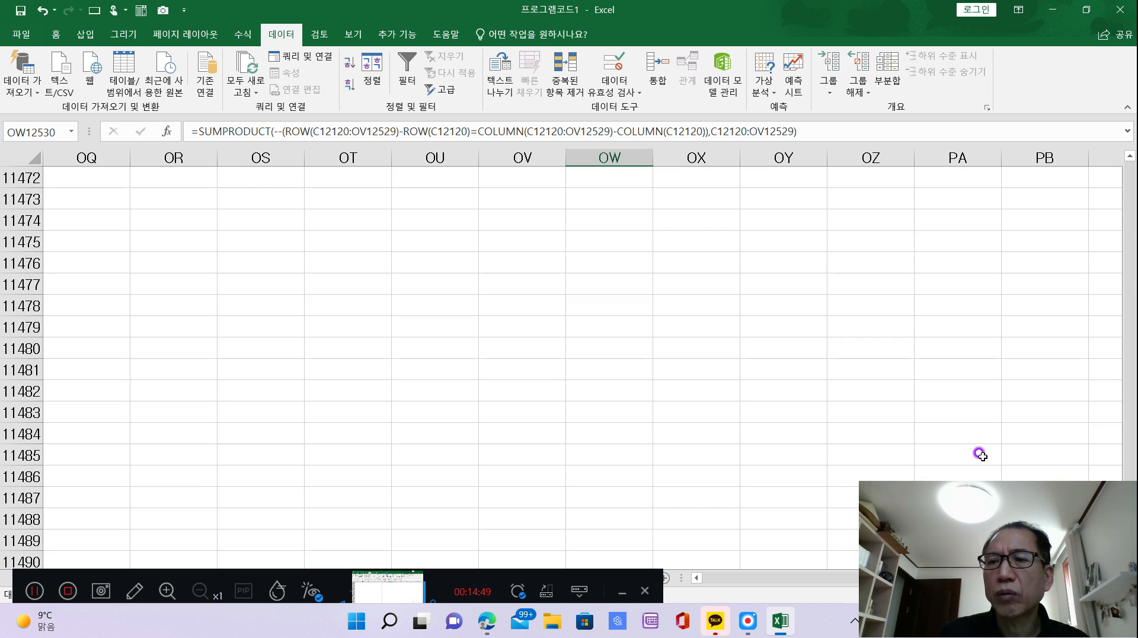
pyautogui.scroll(-6, 980, 454)
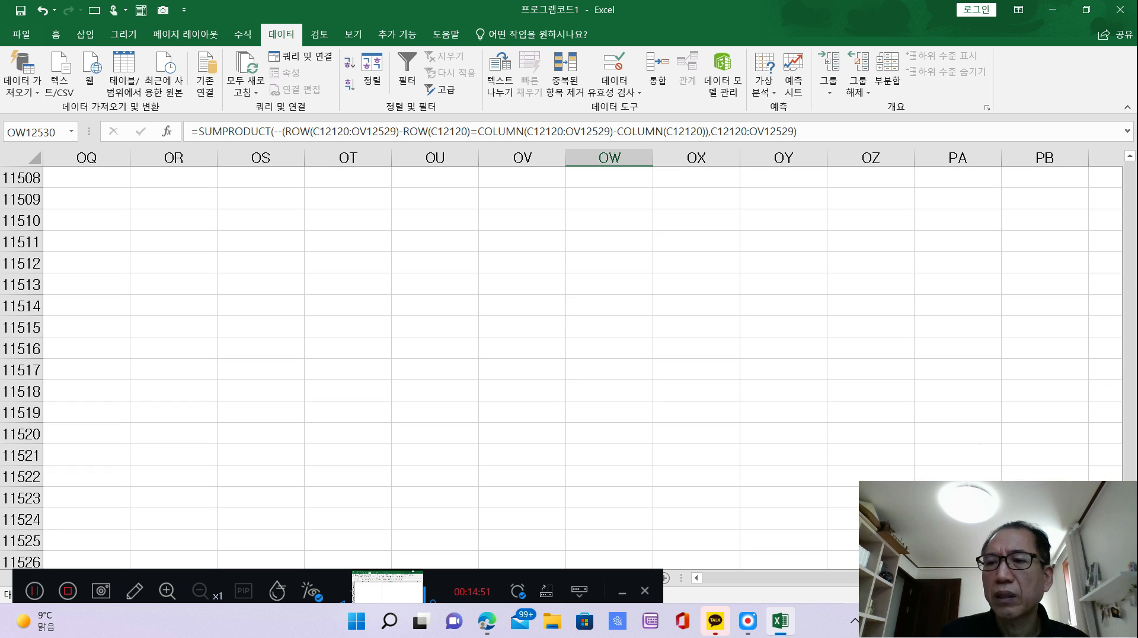
pyautogui.scroll(-2, 603, 368)
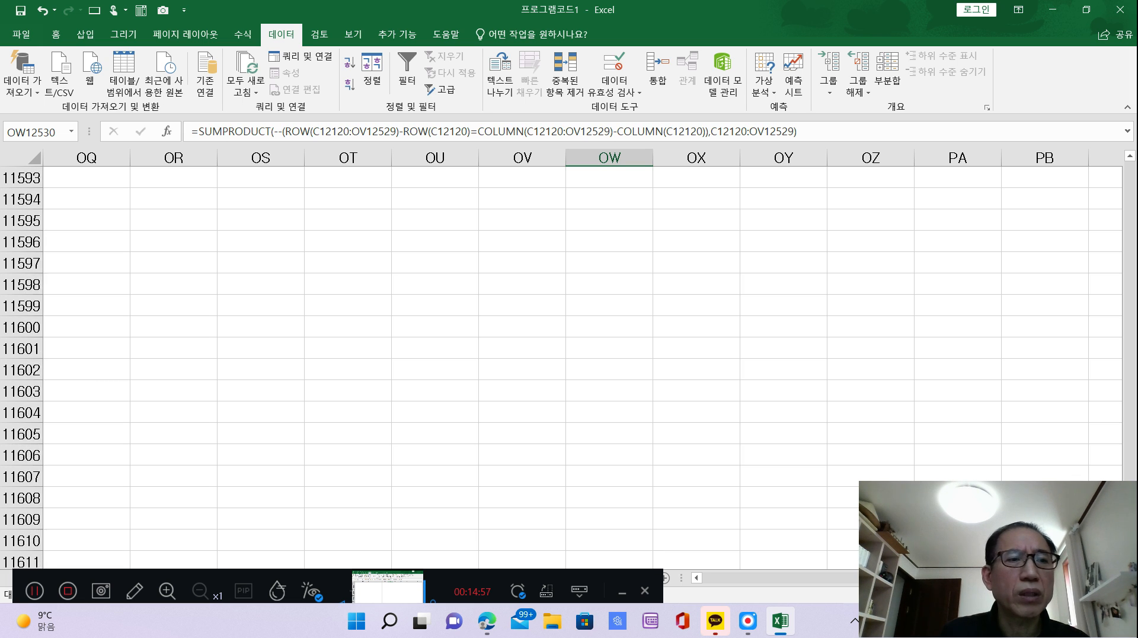
pyautogui.scroll(-1, 569, 367)
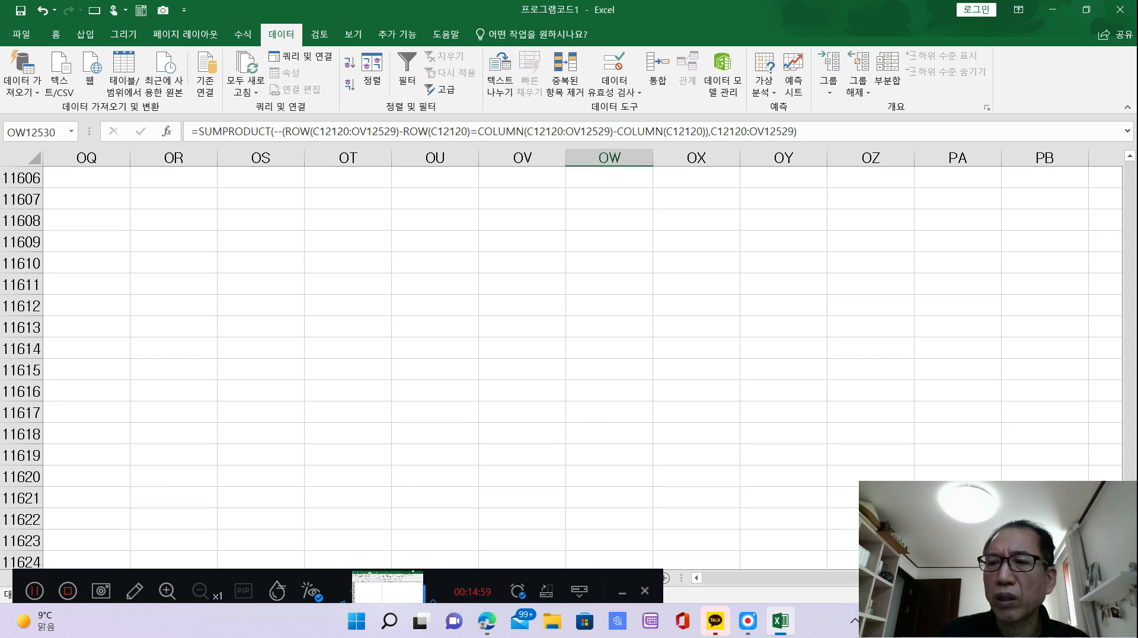
pyautogui.scroll(-2, 568, 368)
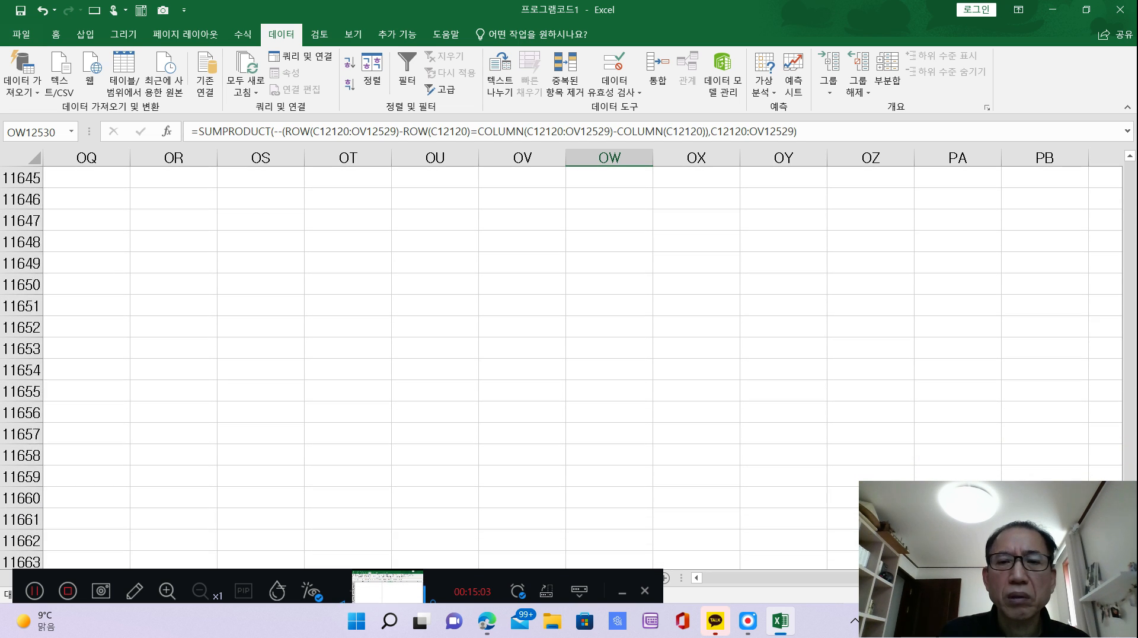
pyautogui.scroll(-10, 568, 368)
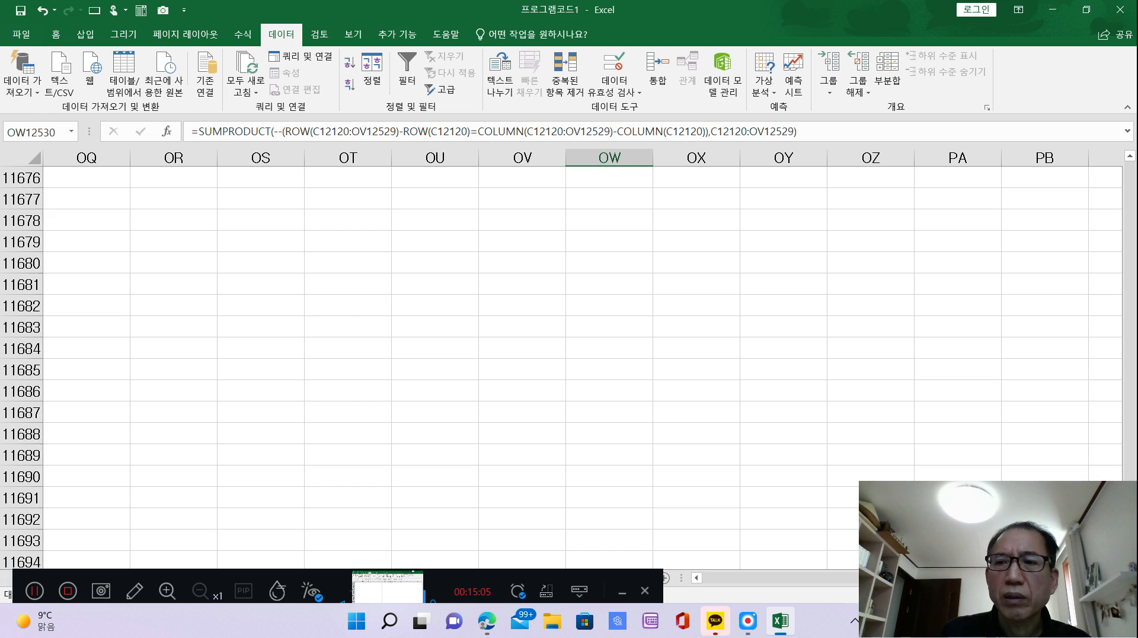
pyautogui.scroll(-5, 569, 367)
pyautogui.scroll(-3, 768, 397)
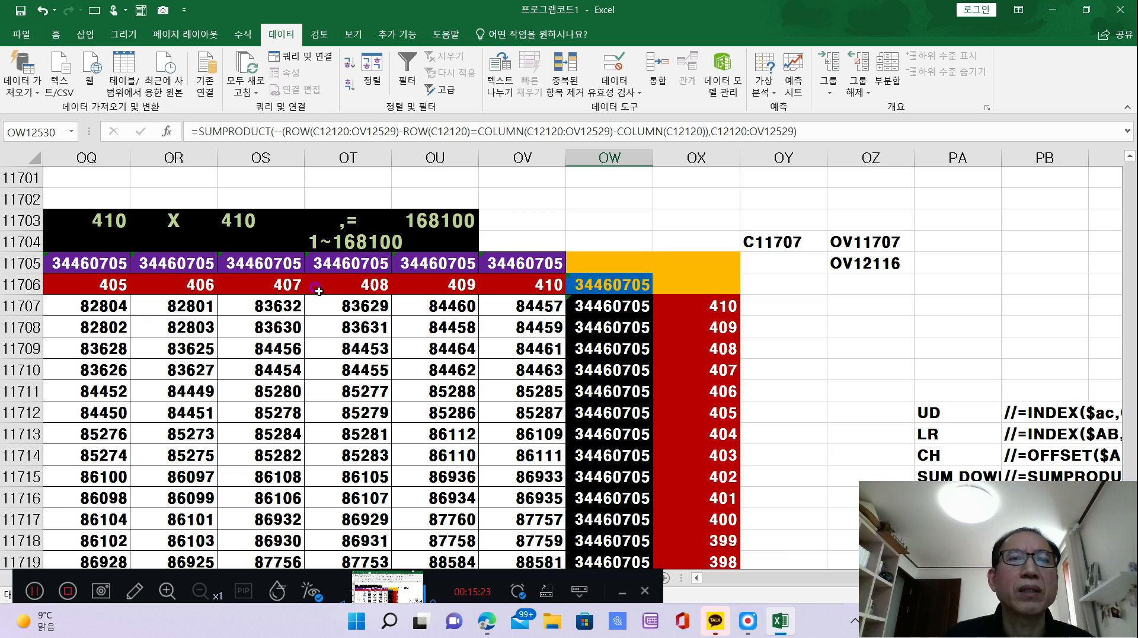
pyautogui.scroll(1, 370, 267)
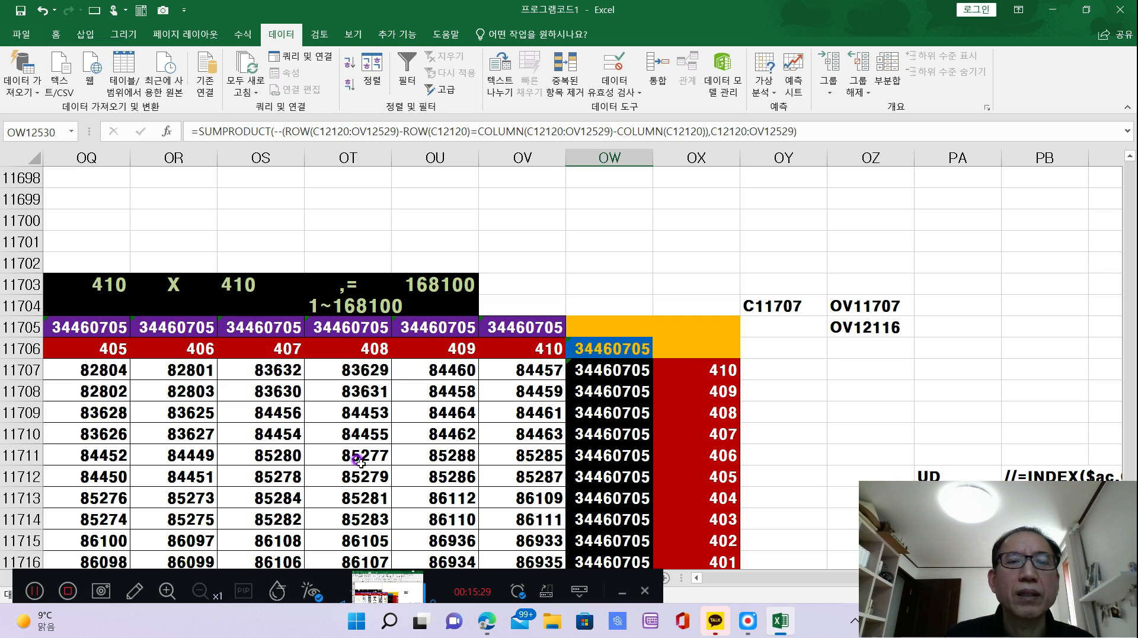
pyautogui.moveTo(472, 633)
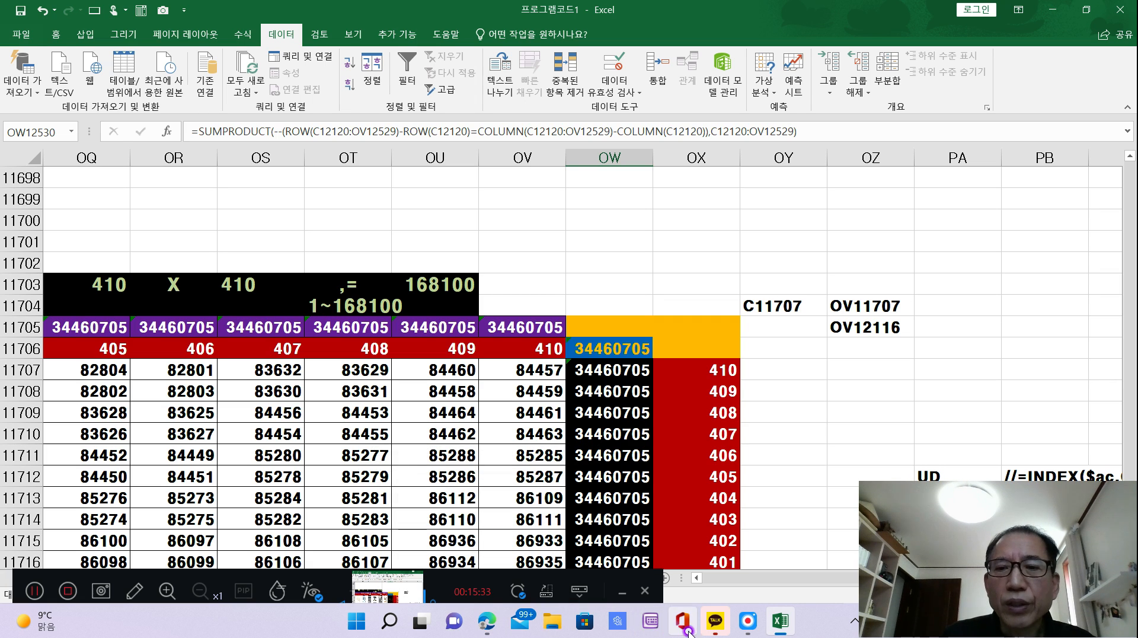
pyautogui.click(751, 620)
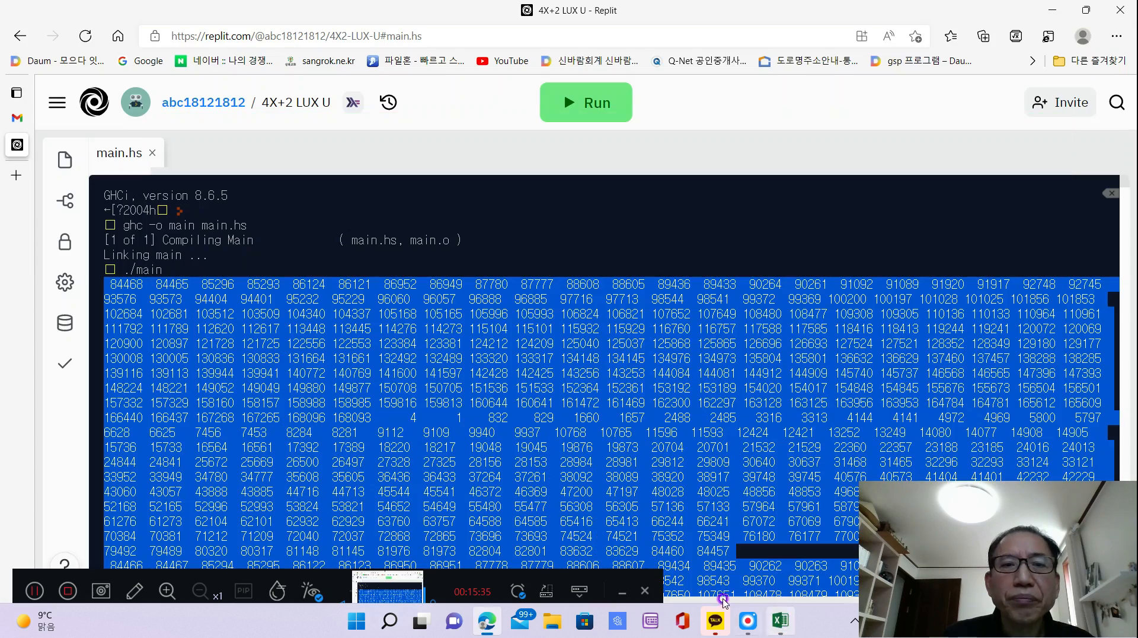
pyautogui.click(780, 620)
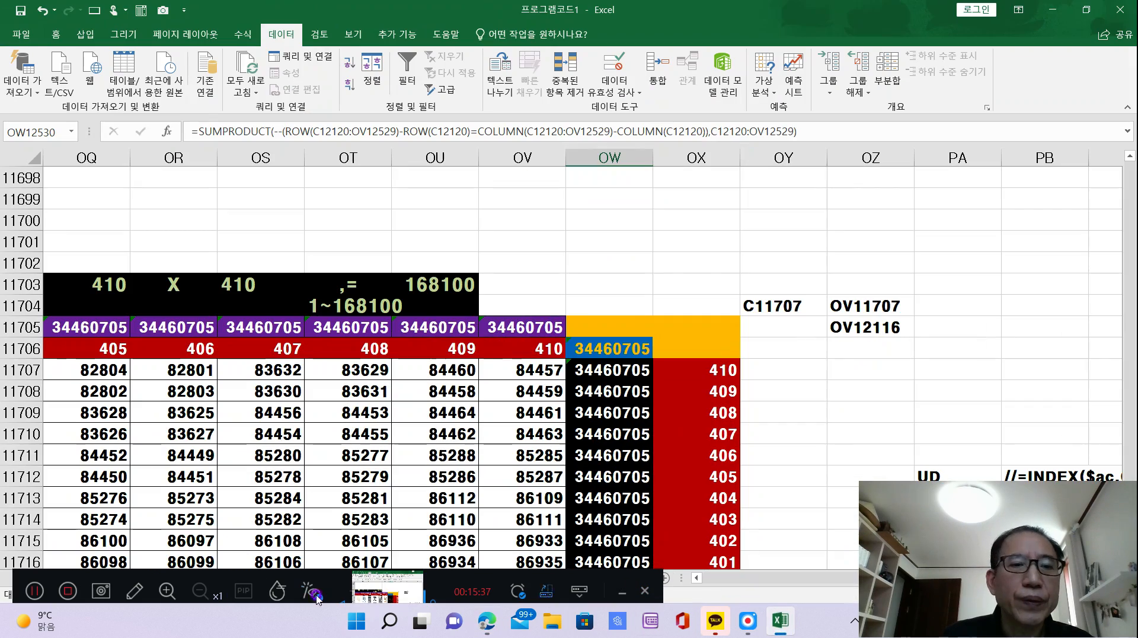
# Open the U worksheet and inspect the order N and the ROUNDDOWN formula in T139 beside the 6 x 6 LUX square.
pyautogui.moveTo(450, 580); pyautogui.dragTo(675, 53)
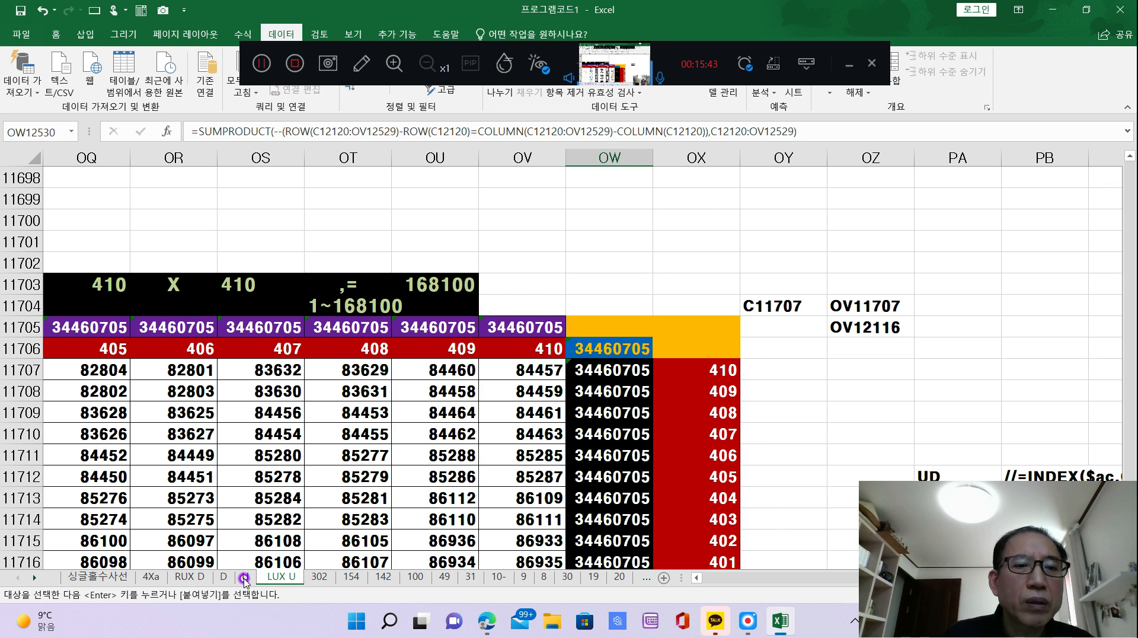
pyautogui.click(246, 577)
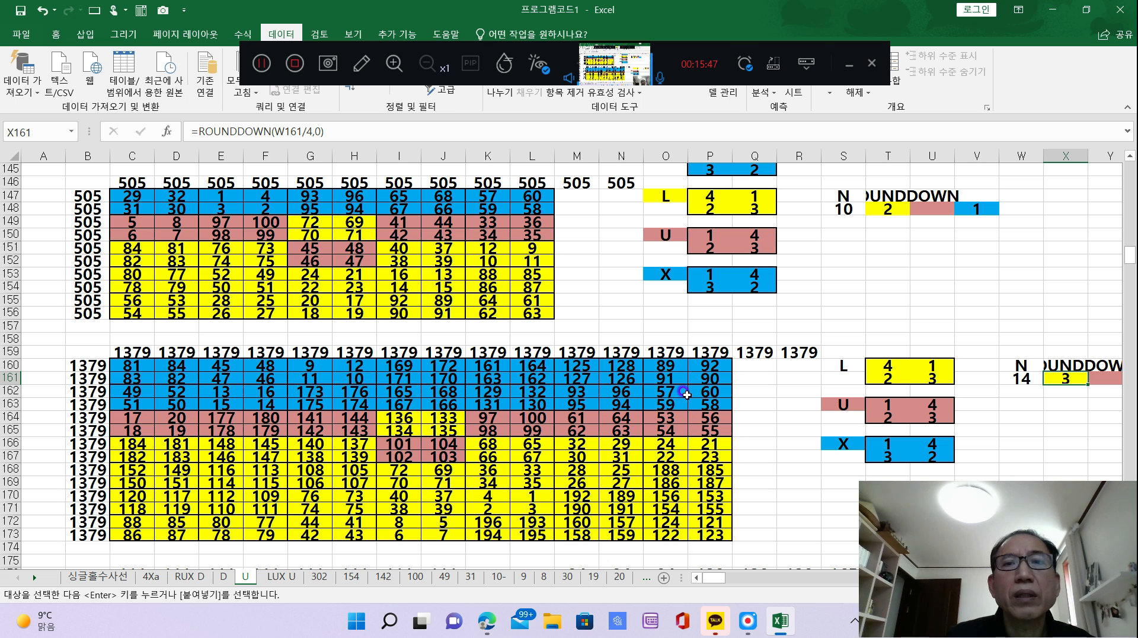
pyautogui.scroll(2, 718, 366)
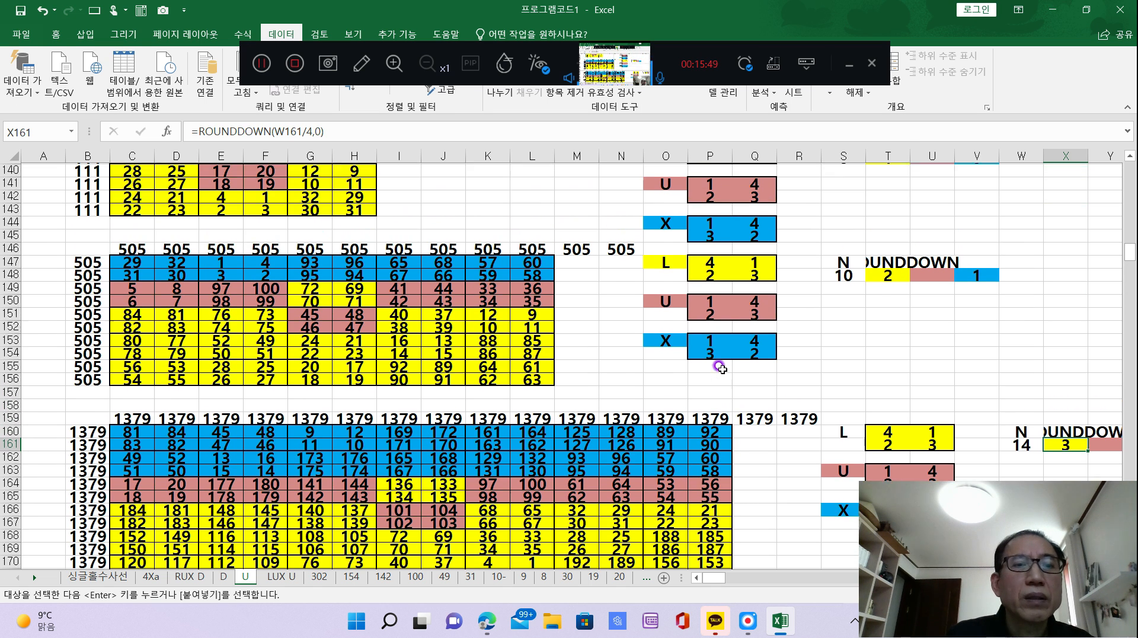
pyautogui.scroll(3, 521, 461)
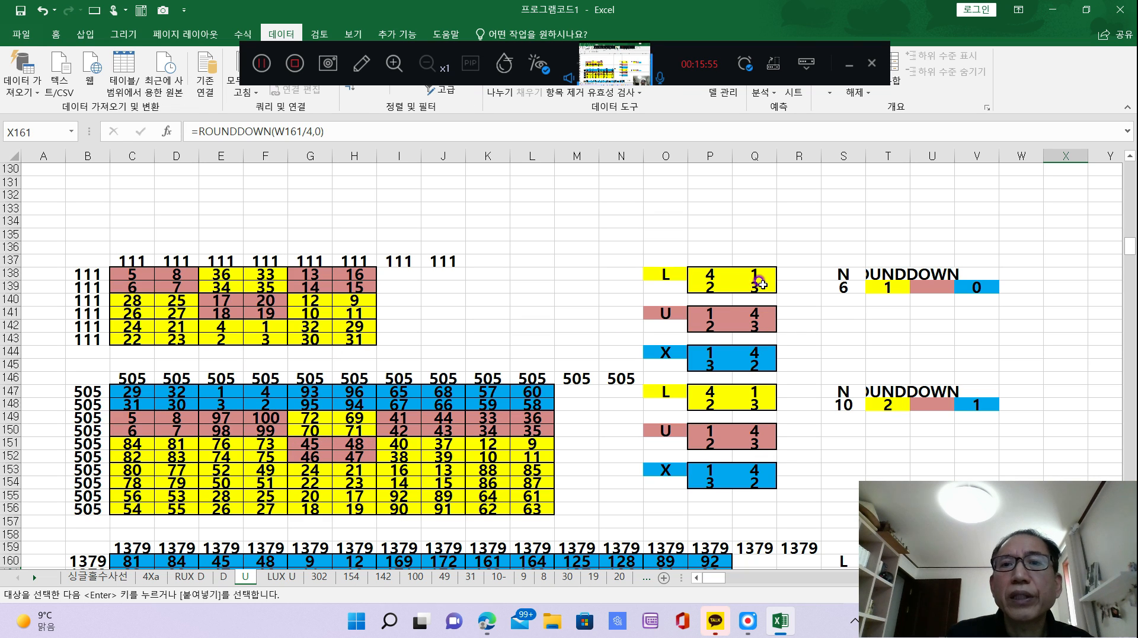
pyautogui.click(842, 287)
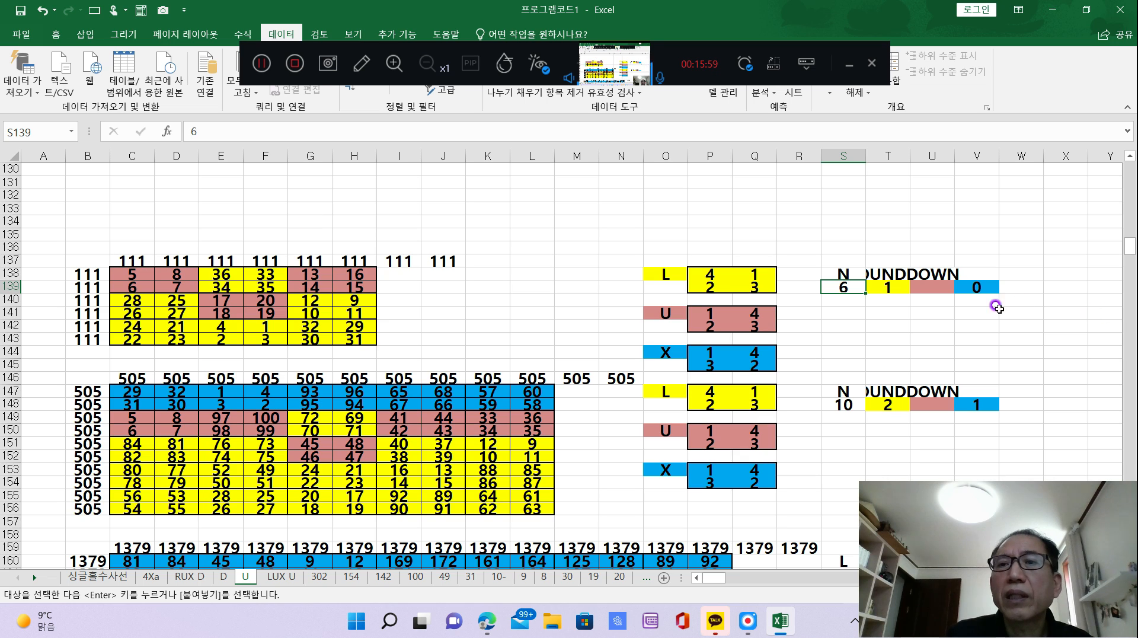
pyautogui.click(887, 287)
pyautogui.write('=ROUNDDOWN(S139/4,0)')
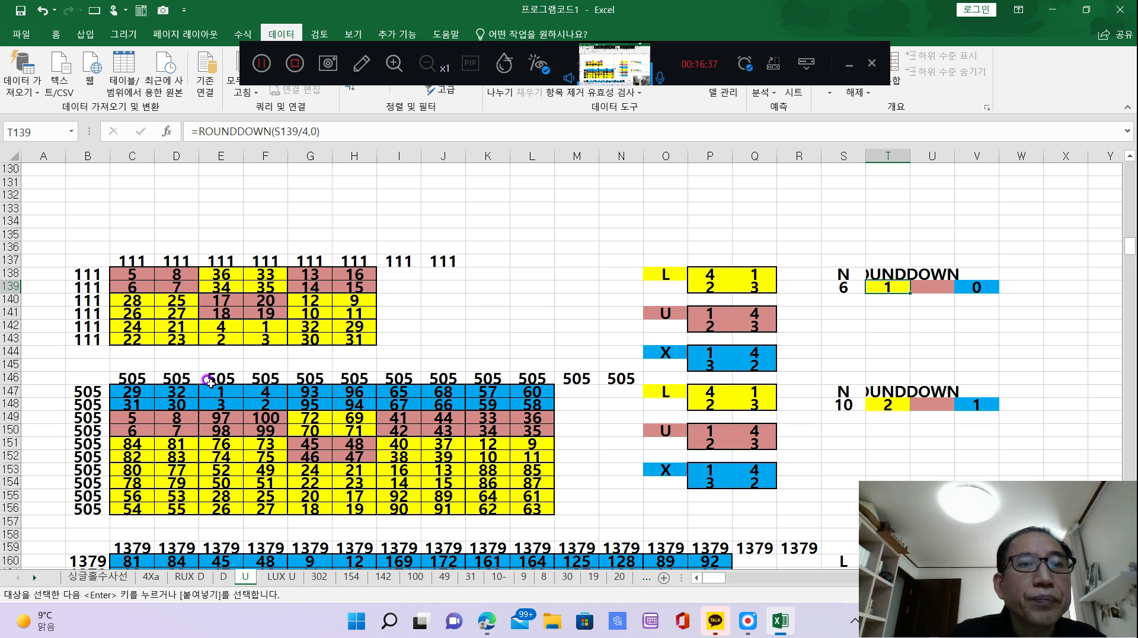
# Inspect the ROUNDDOWN formula in T148 beside the 10 x 10 LUX square.
pyautogui.scroll(-3, 380, 439)
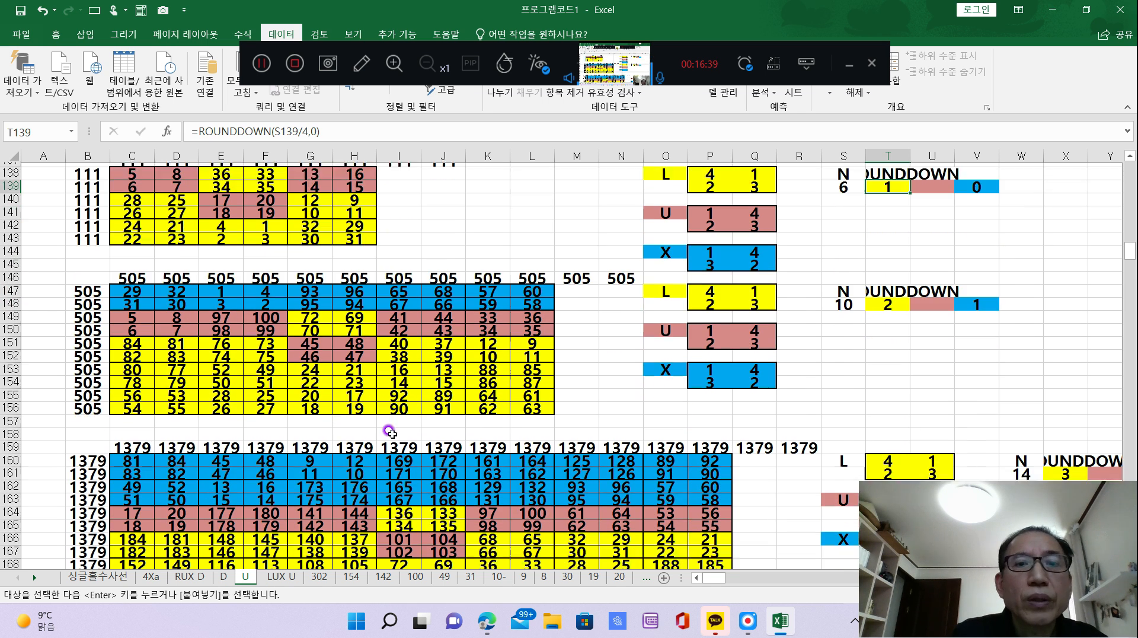
pyautogui.scroll(-1, 390, 432)
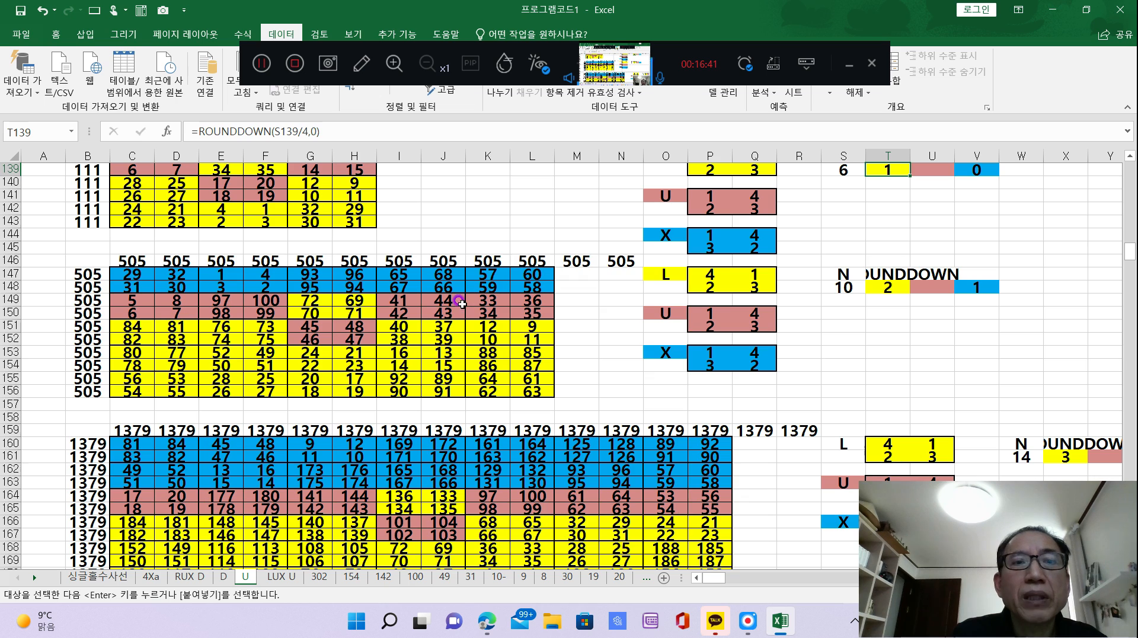
pyautogui.click(882, 287)
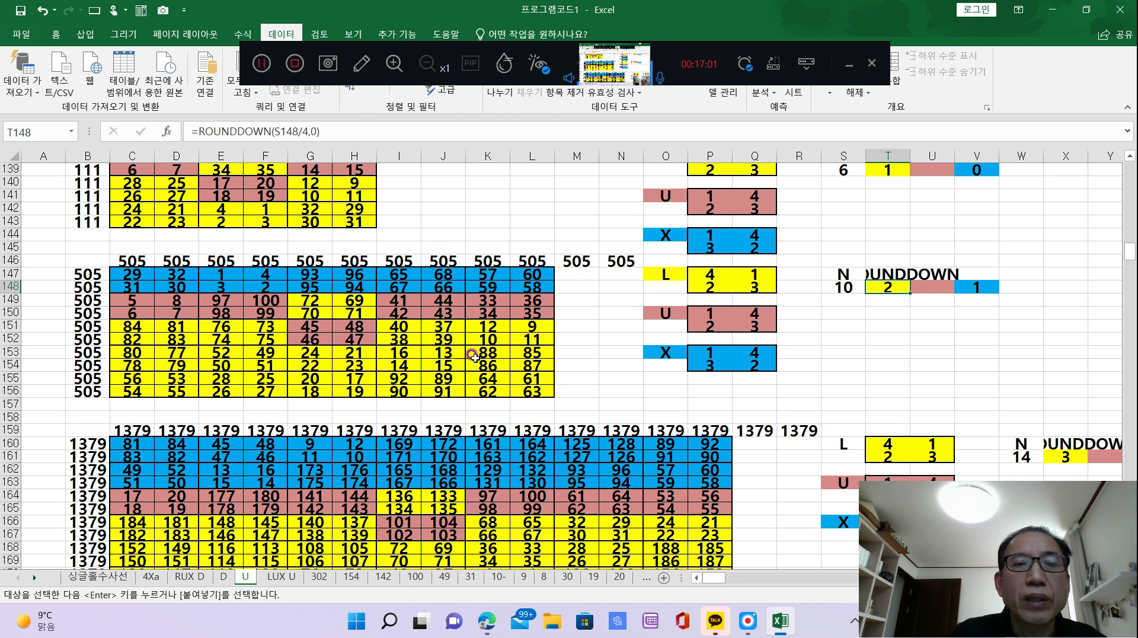
# Compare the coloured L, U and X block layouts of the 6 x 6, 10 x 10 and 14 x 14 squares with their pattern keys.
pyautogui.scroll(1, 610, 382)
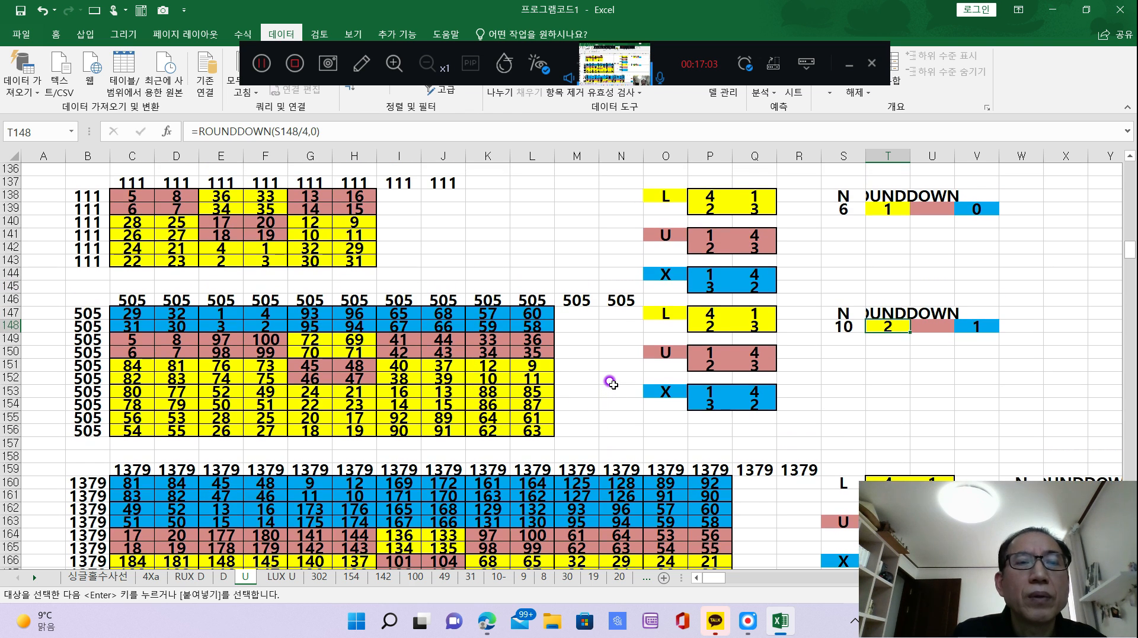
pyautogui.scroll(-1, 611, 384)
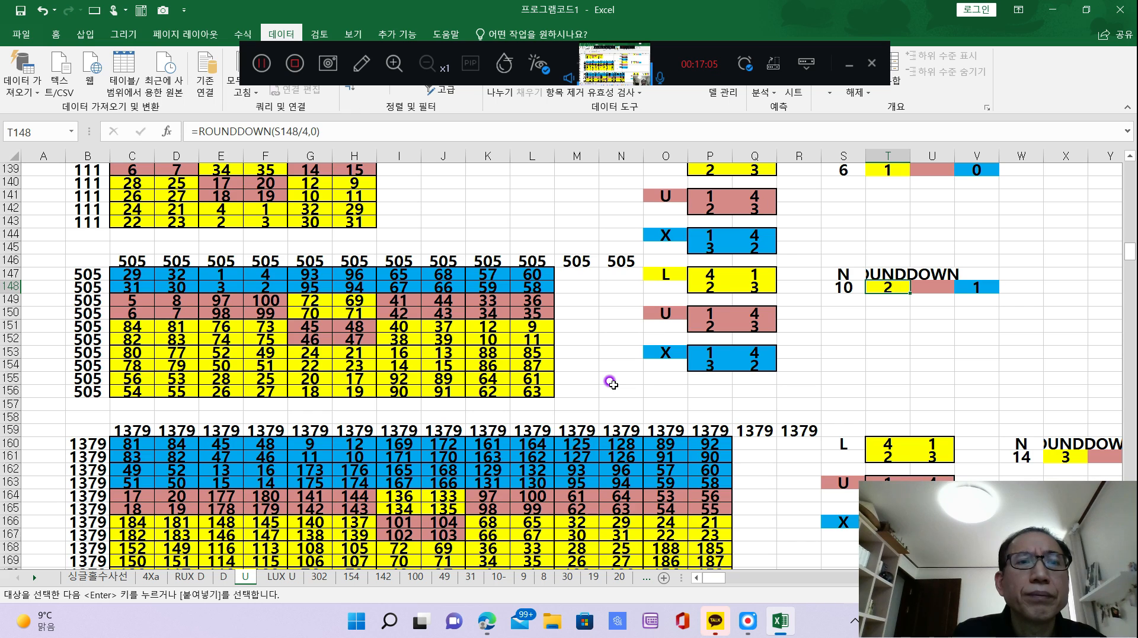
pyautogui.scroll(-6, 610, 382)
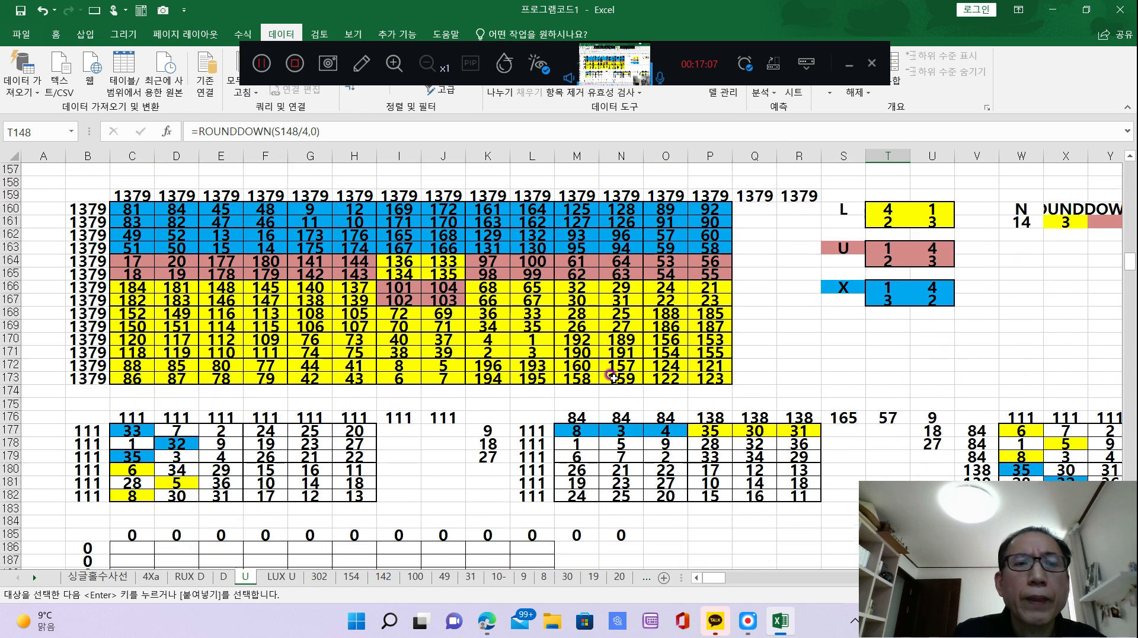
pyautogui.scroll(1, 612, 375)
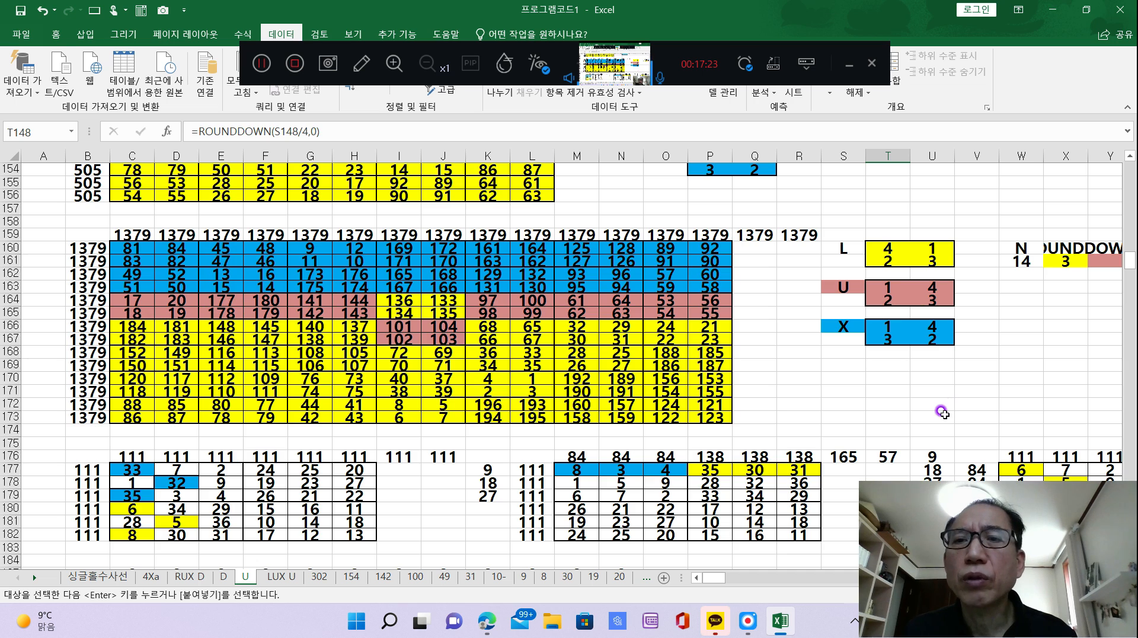
pyautogui.scroll(2, 946, 417)
pyautogui.scroll(3, 947, 416)
pyautogui.scroll(2, 797, 386)
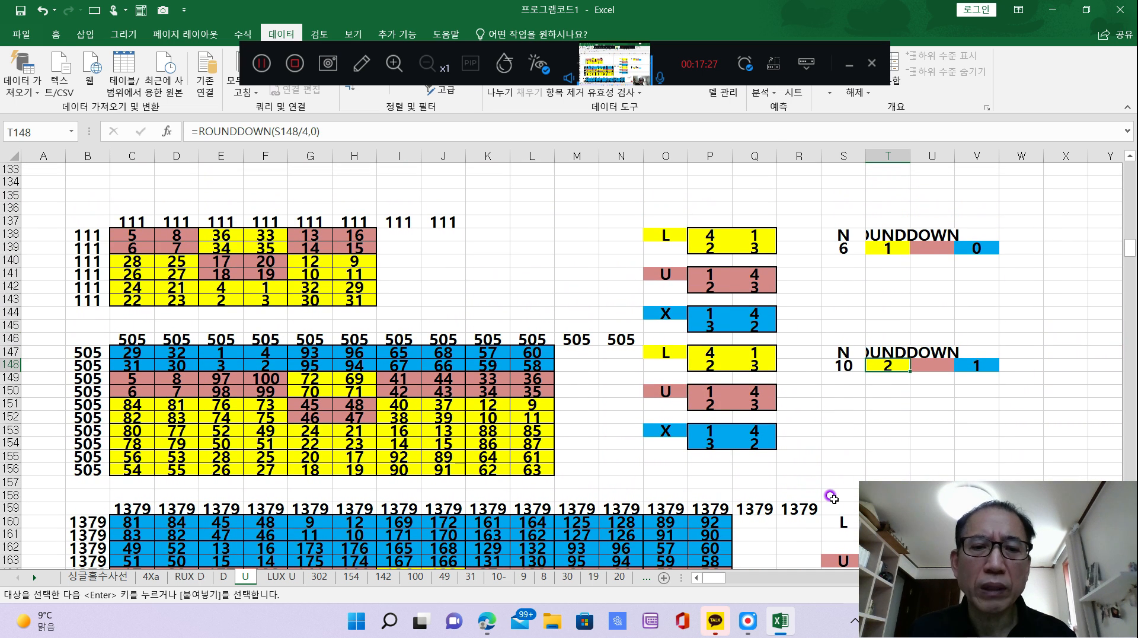
pyautogui.scroll(-1, 632, 501)
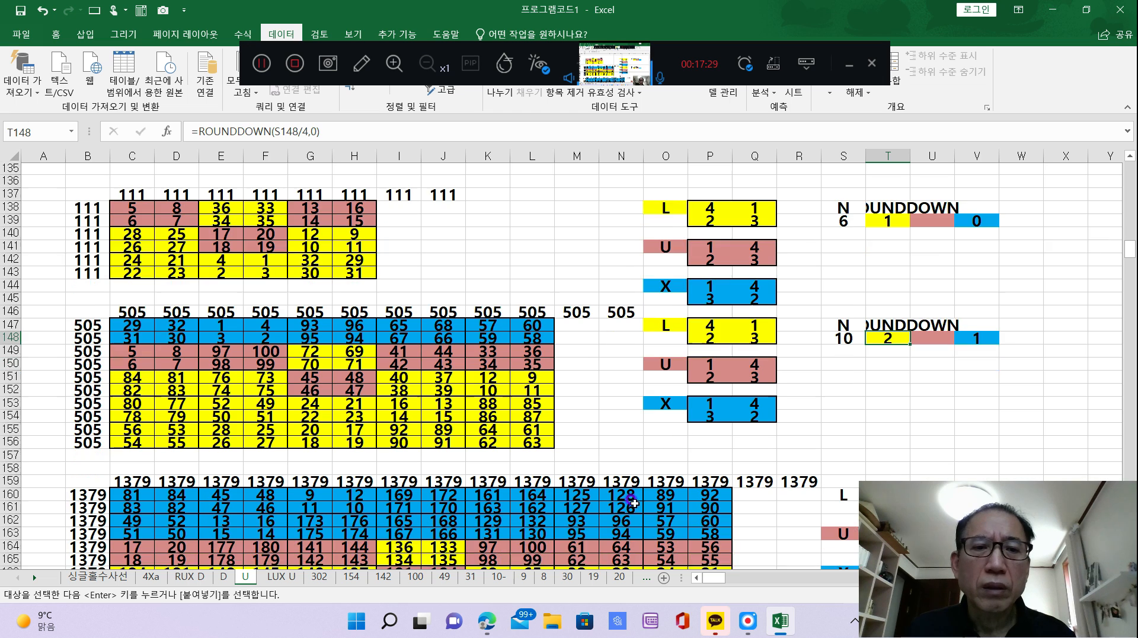
pyautogui.scroll(1, 633, 430)
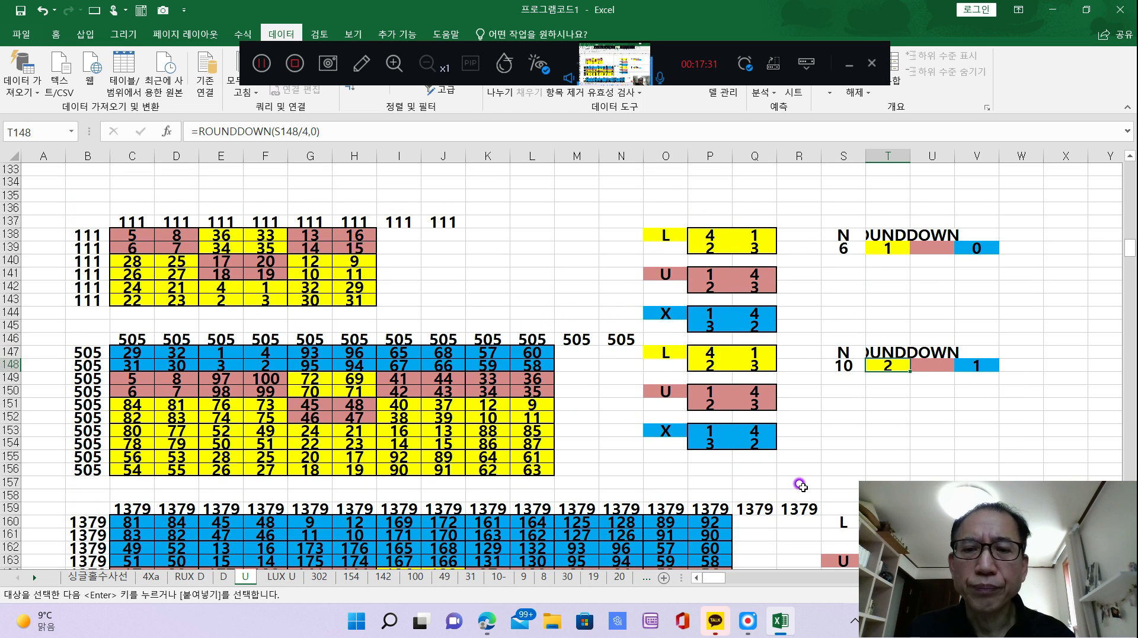
pyautogui.scroll(-1, 821, 421)
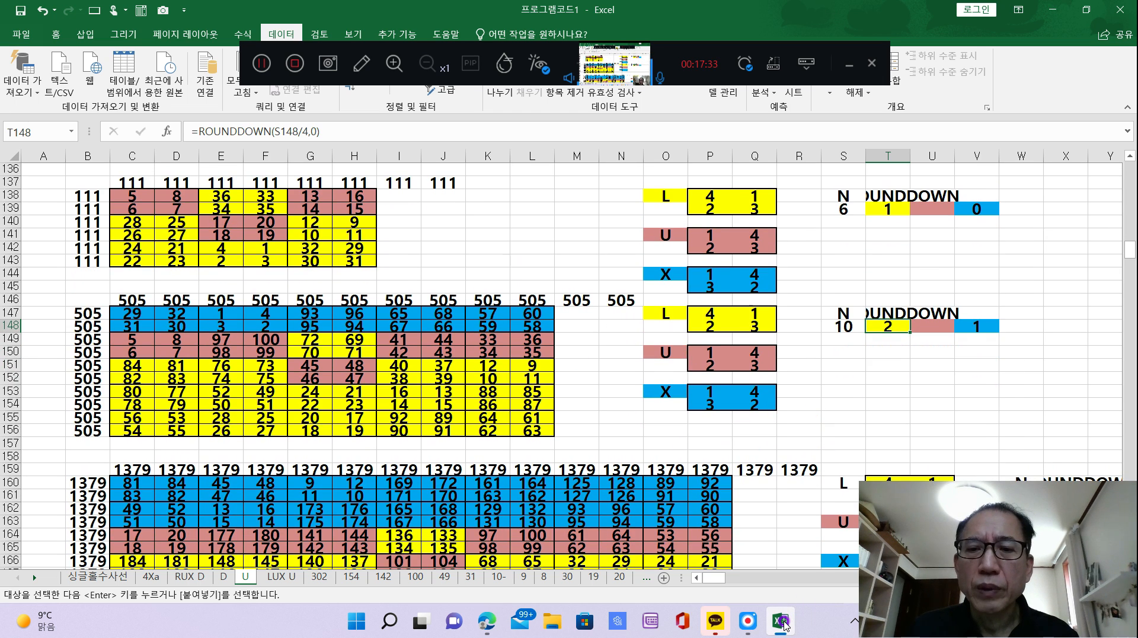
pyautogui.moveTo(782, 623)
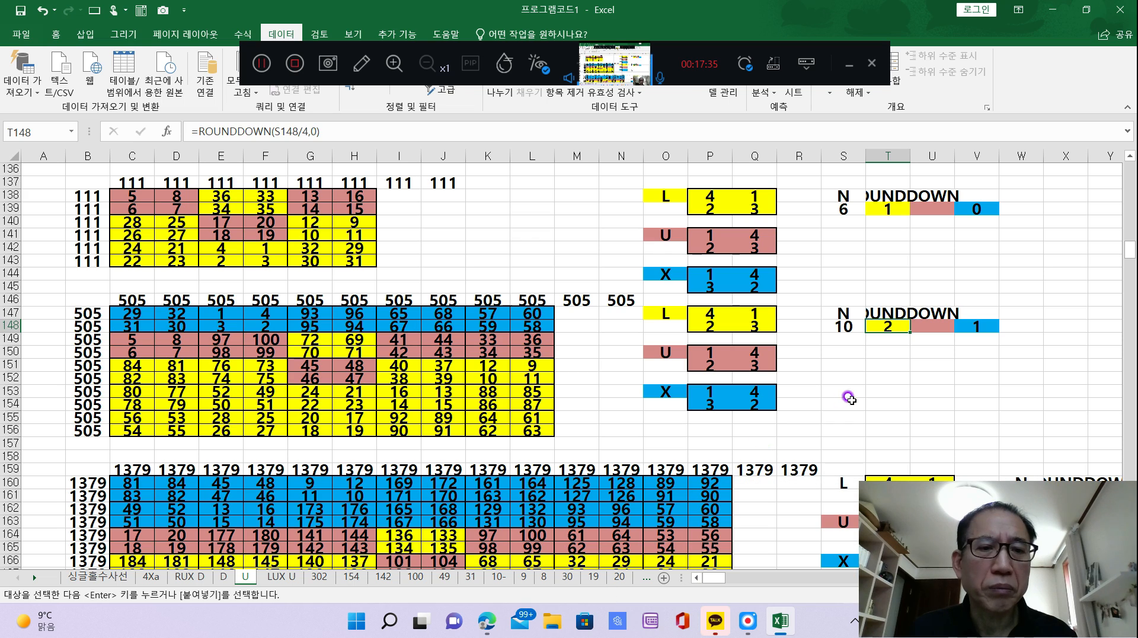